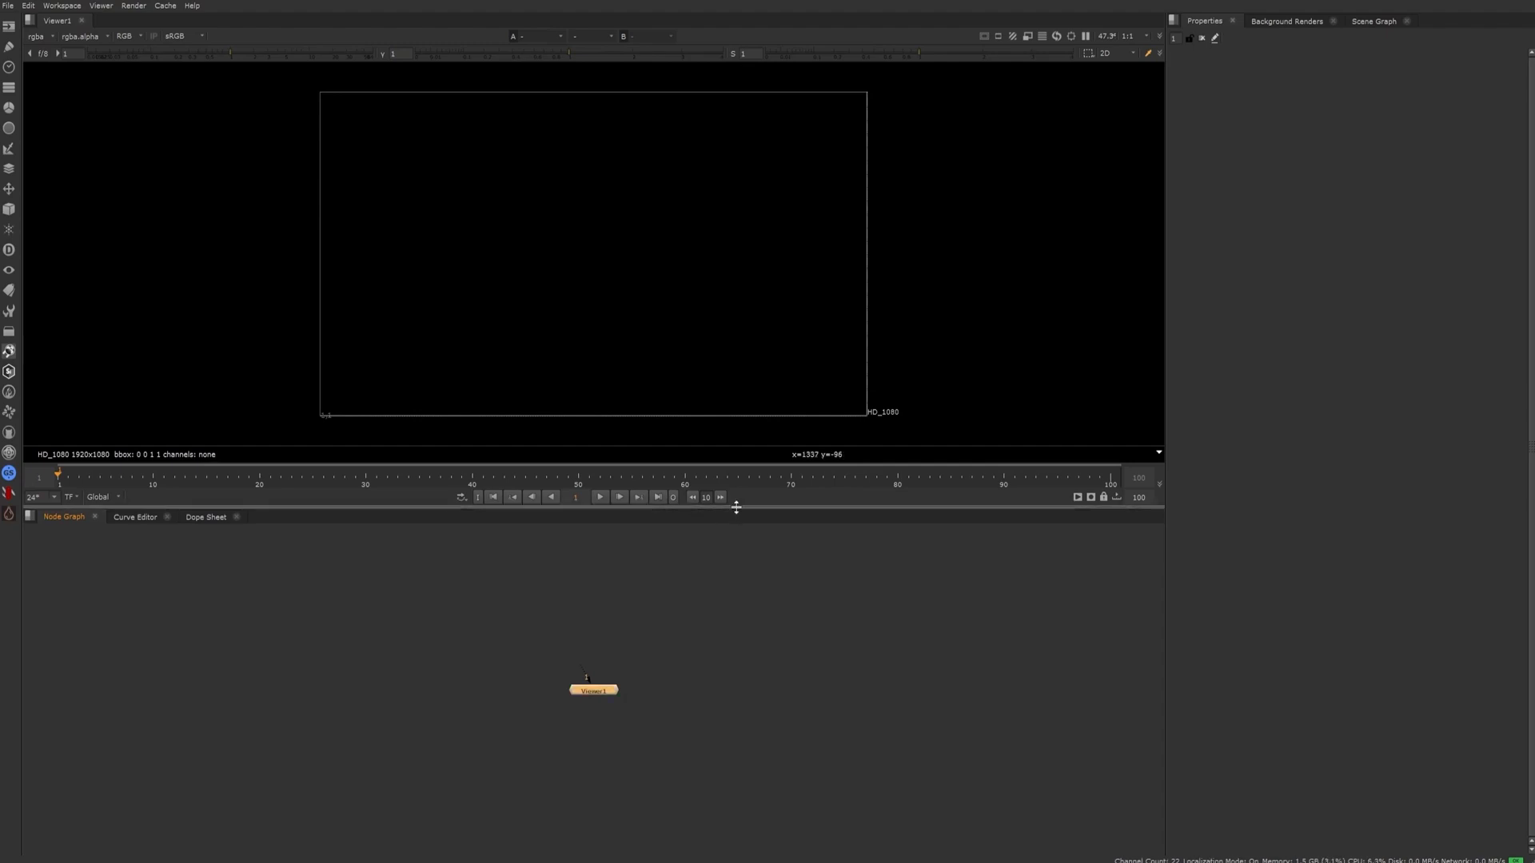
Resize the panes to balance the viewer and node graph heights and narrow the Properties pane
drag(737, 508, 758, 151)
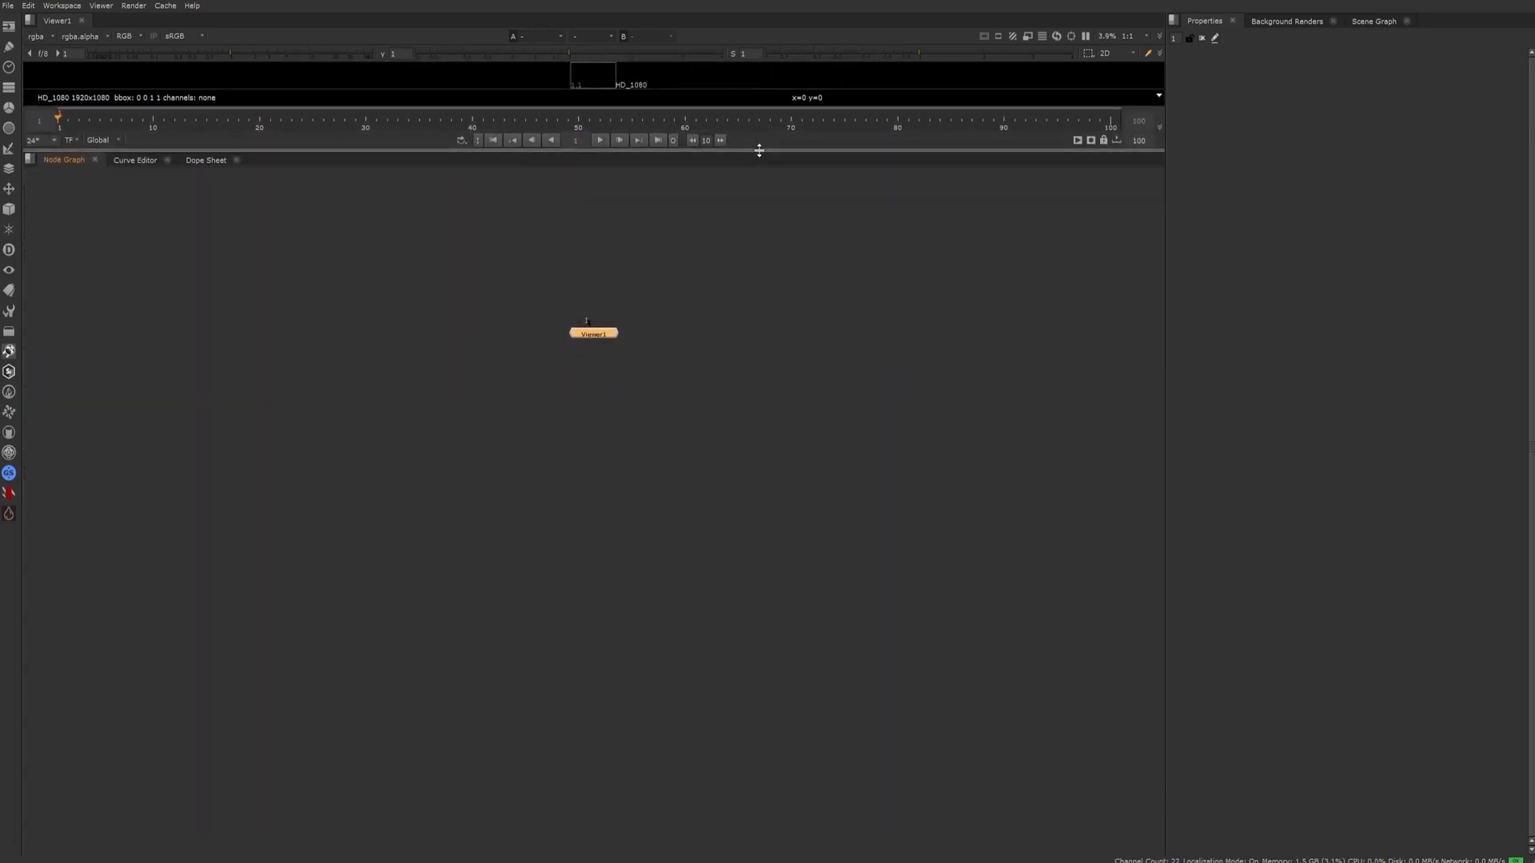
drag(758, 150, 826, 520)
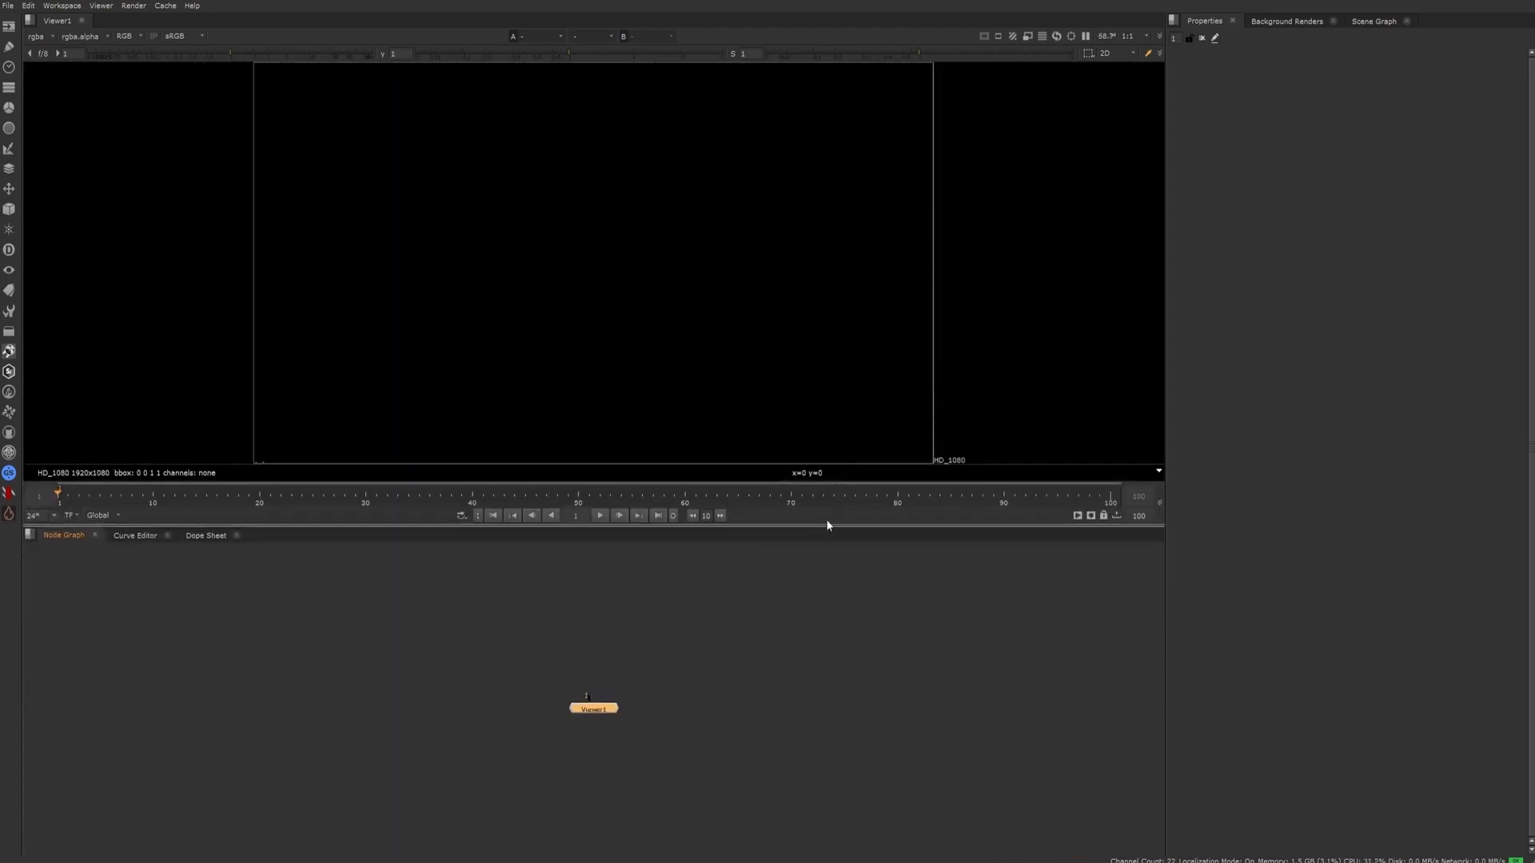
drag(1167, 329, 1255, 440)
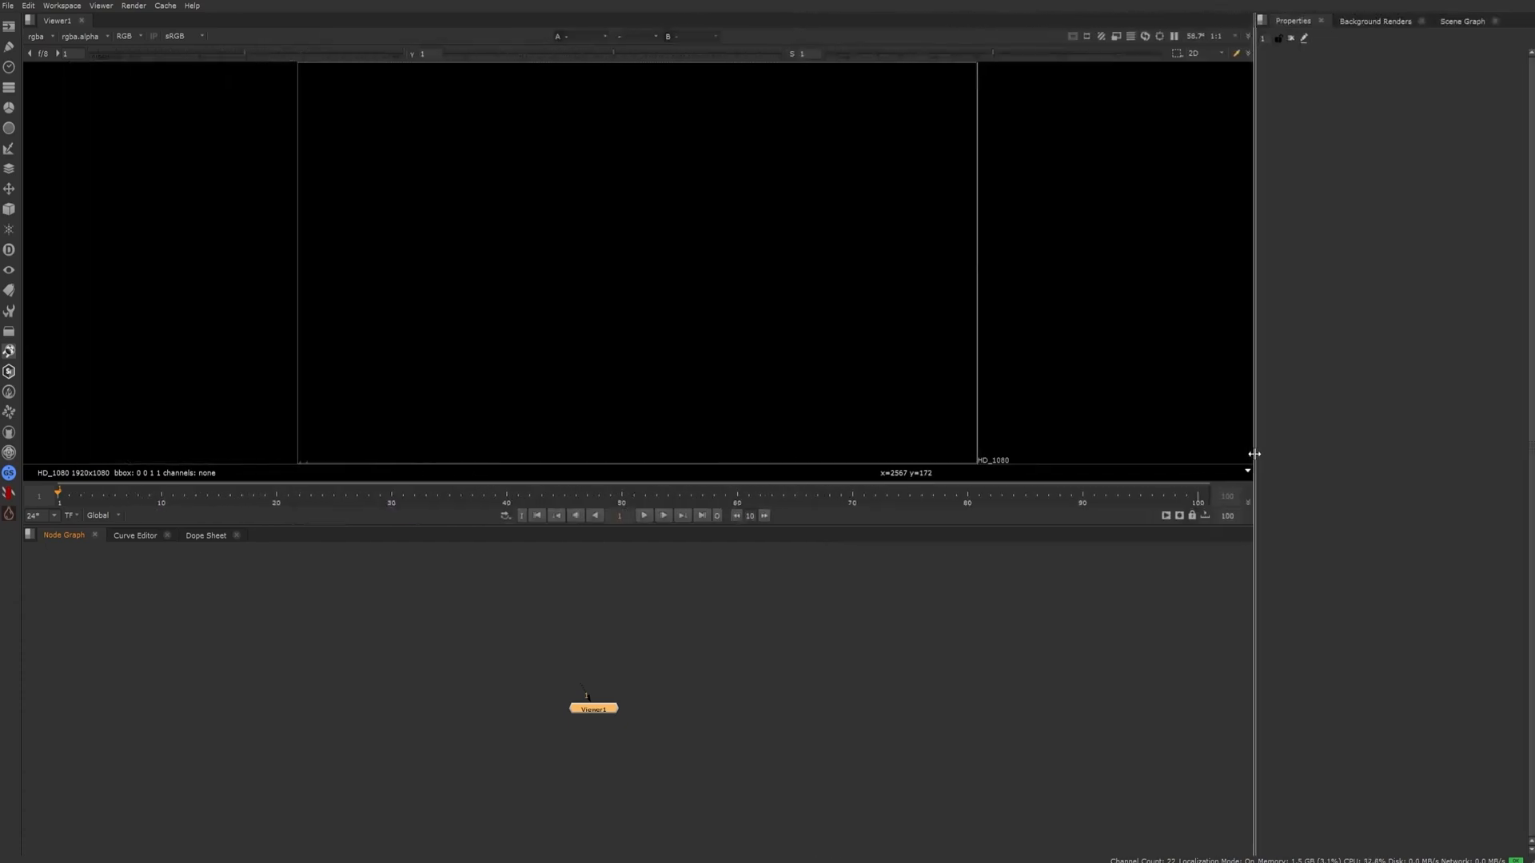
mouse_move(24, 266)
mouse_down()
mouse_move(233, 281)
mouse_move(23, 285)
mouse_up()
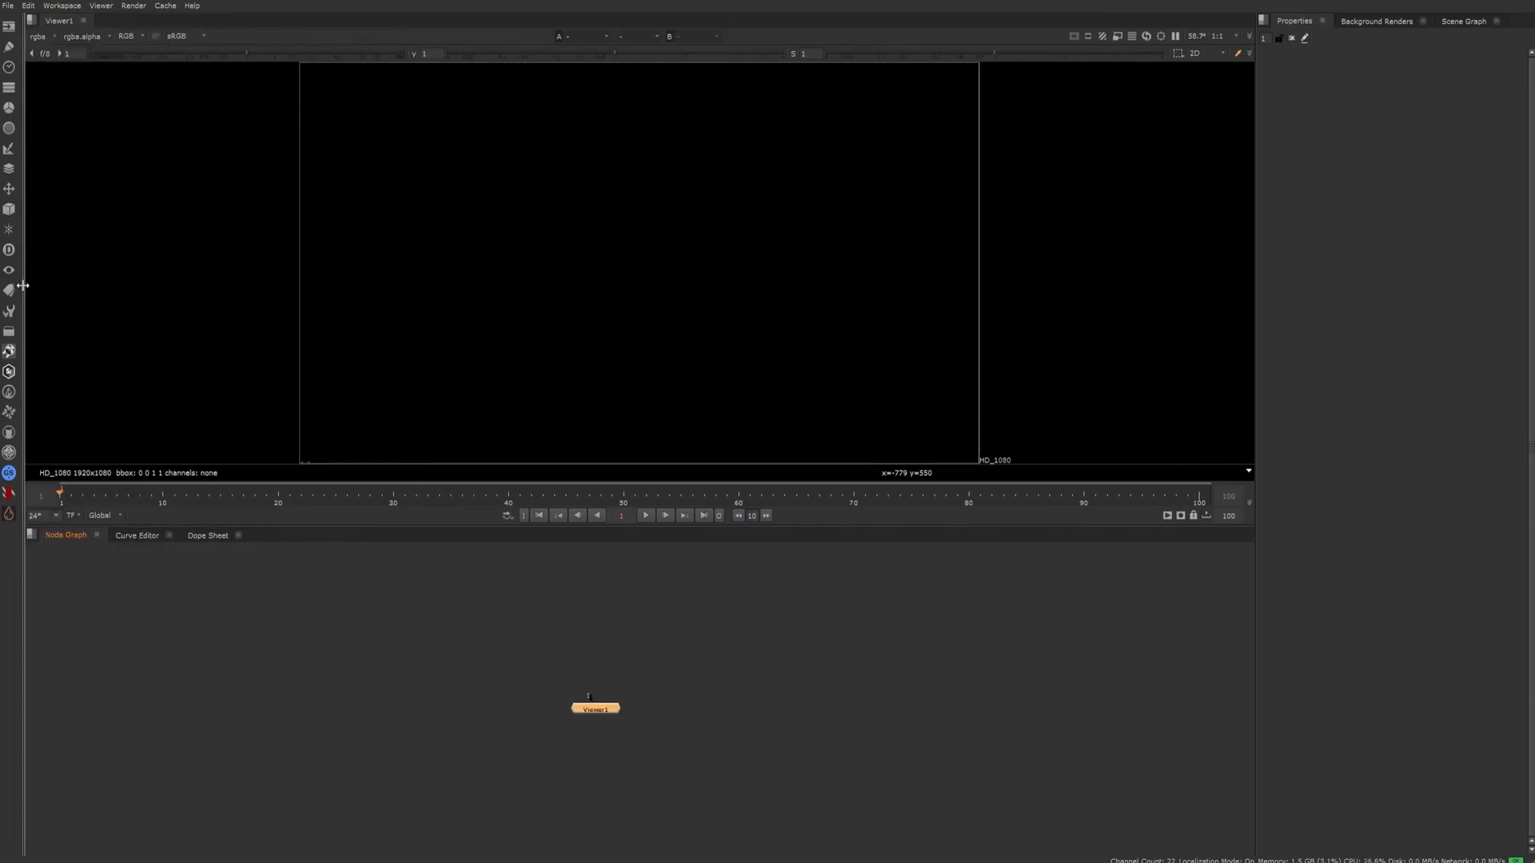
click(358, 664)
scroll(711, 337, down, 3)
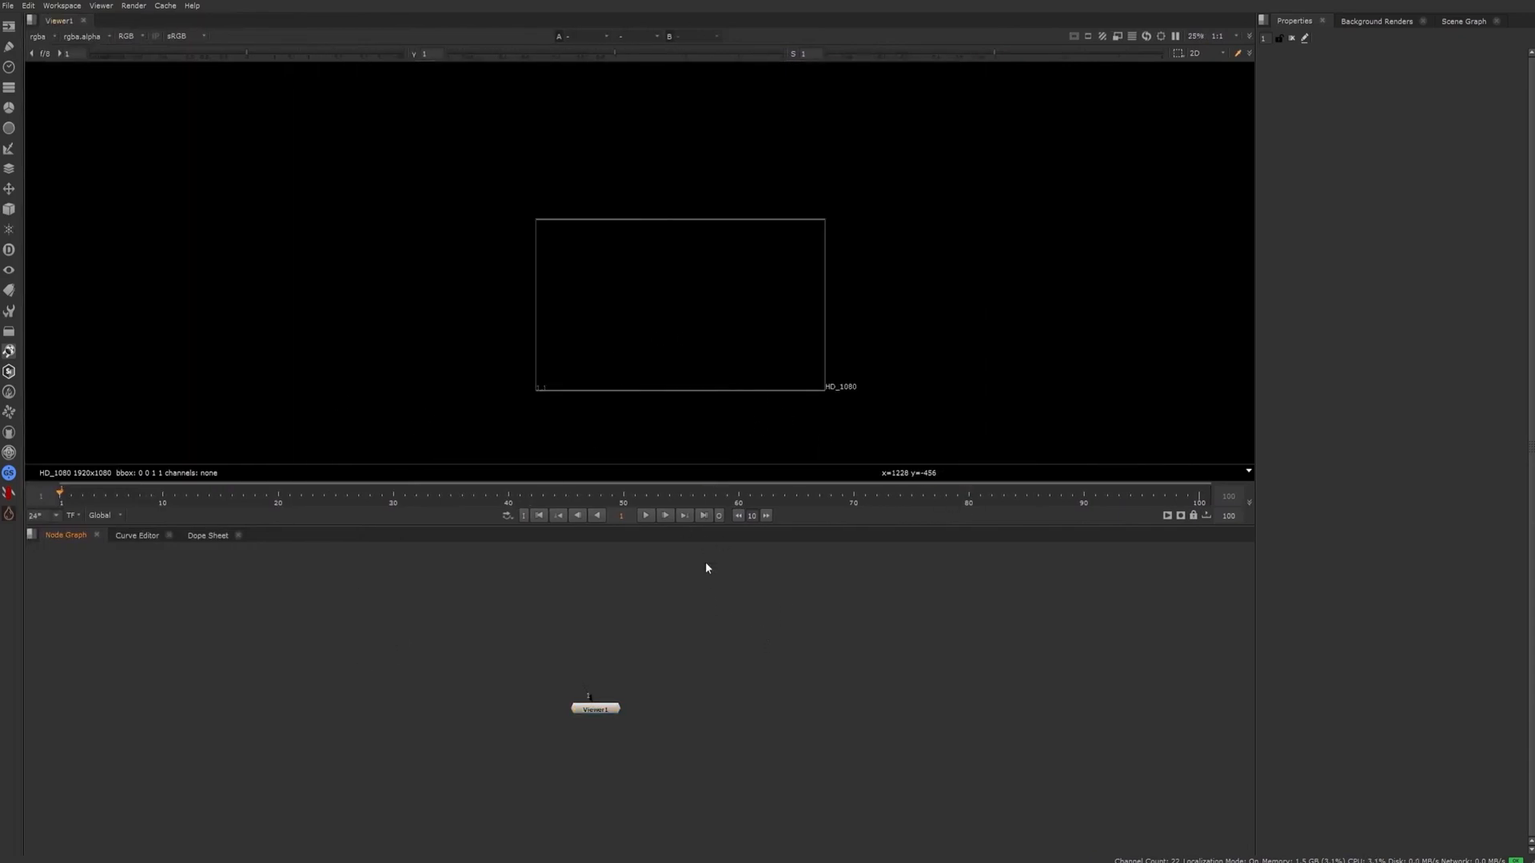
Reposition the Viewer1 node in the maximized node graph, and restore the multi-pane layout with the node framed
key(space)
drag(595, 709, 635, 500)
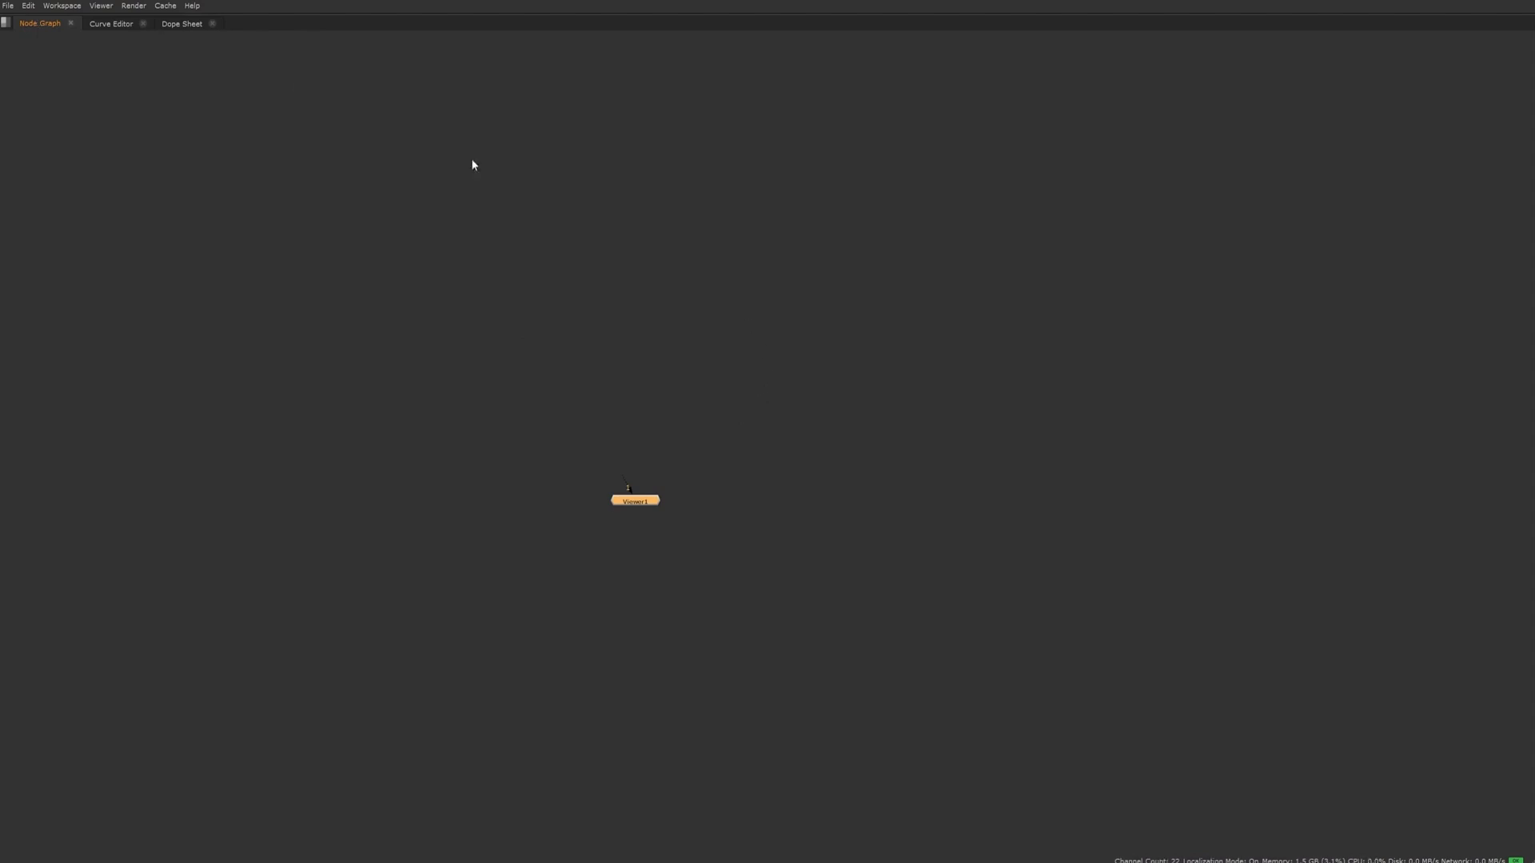
click(1005, 472)
key(space)
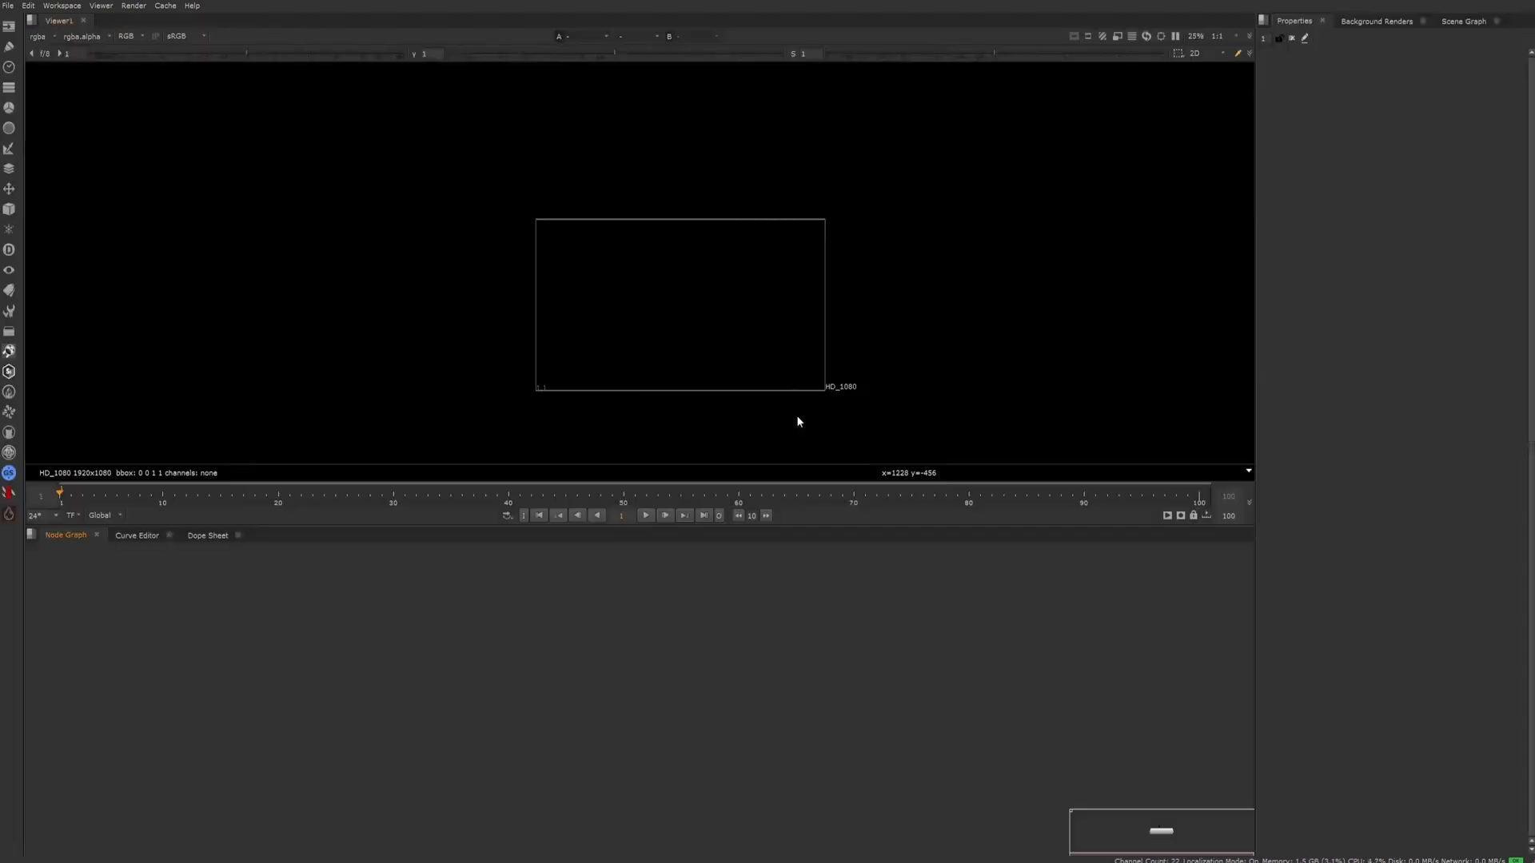
key(f)
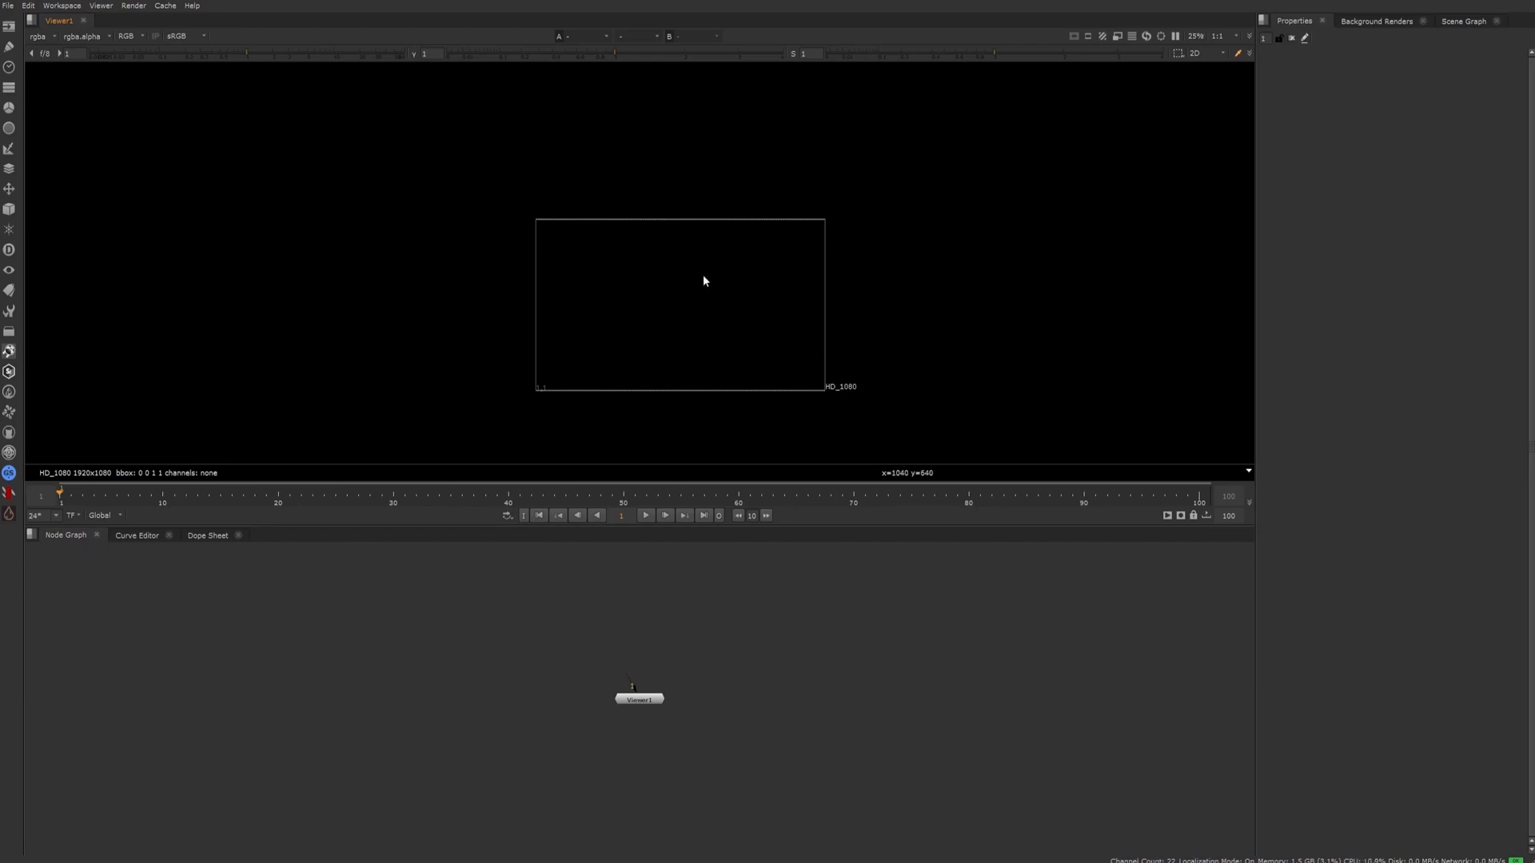
Maximize the viewer and explore the HD_1080 frame by panning and zooming, ending with the frame fitted to the view
key(space)
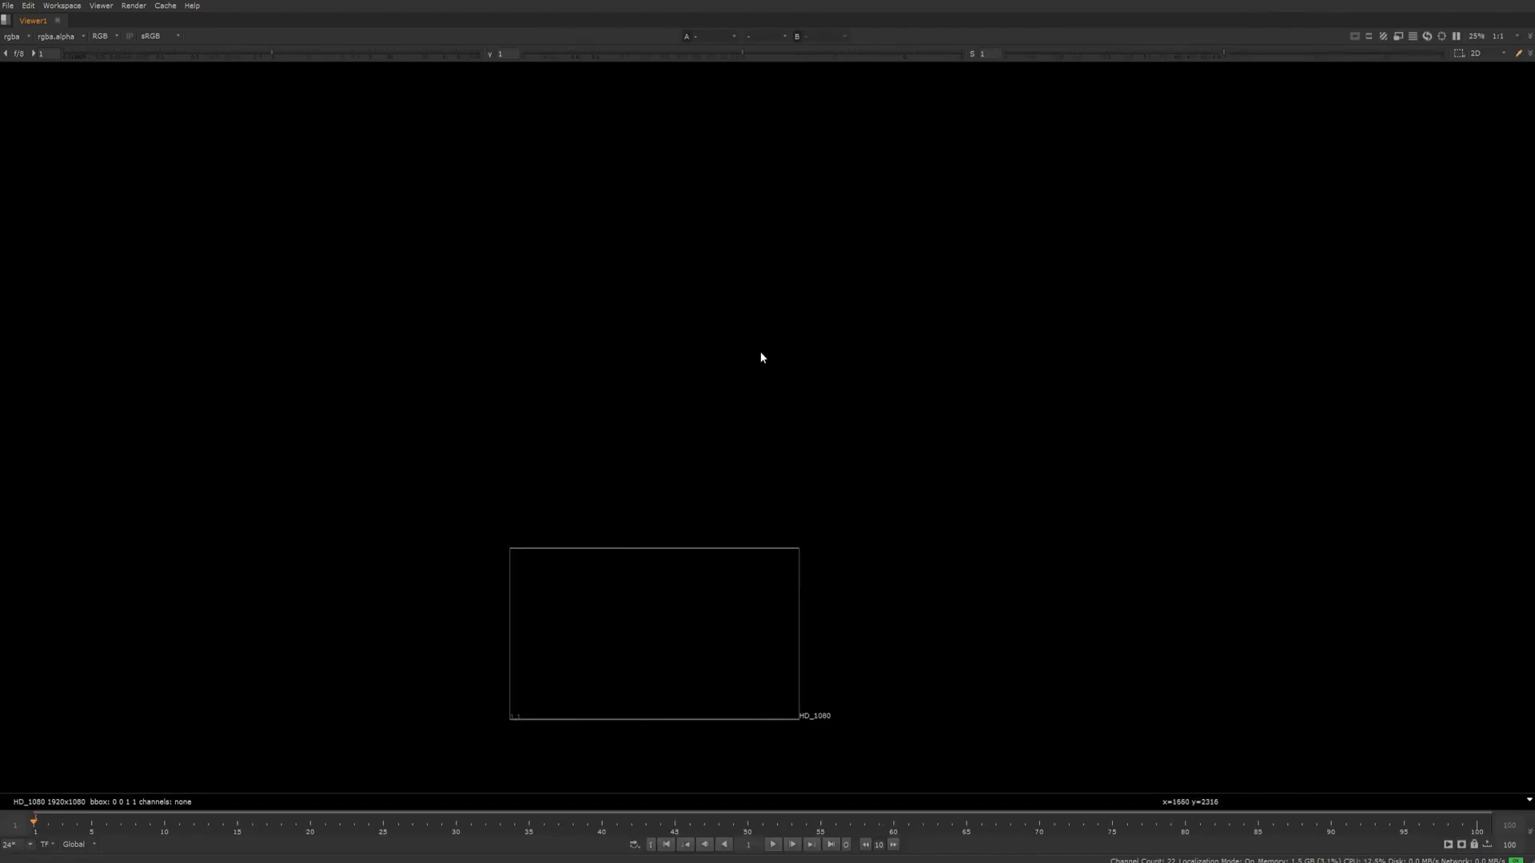
middle_drag(760, 352, 780, 265)
scroll(779, 265, up, 1)
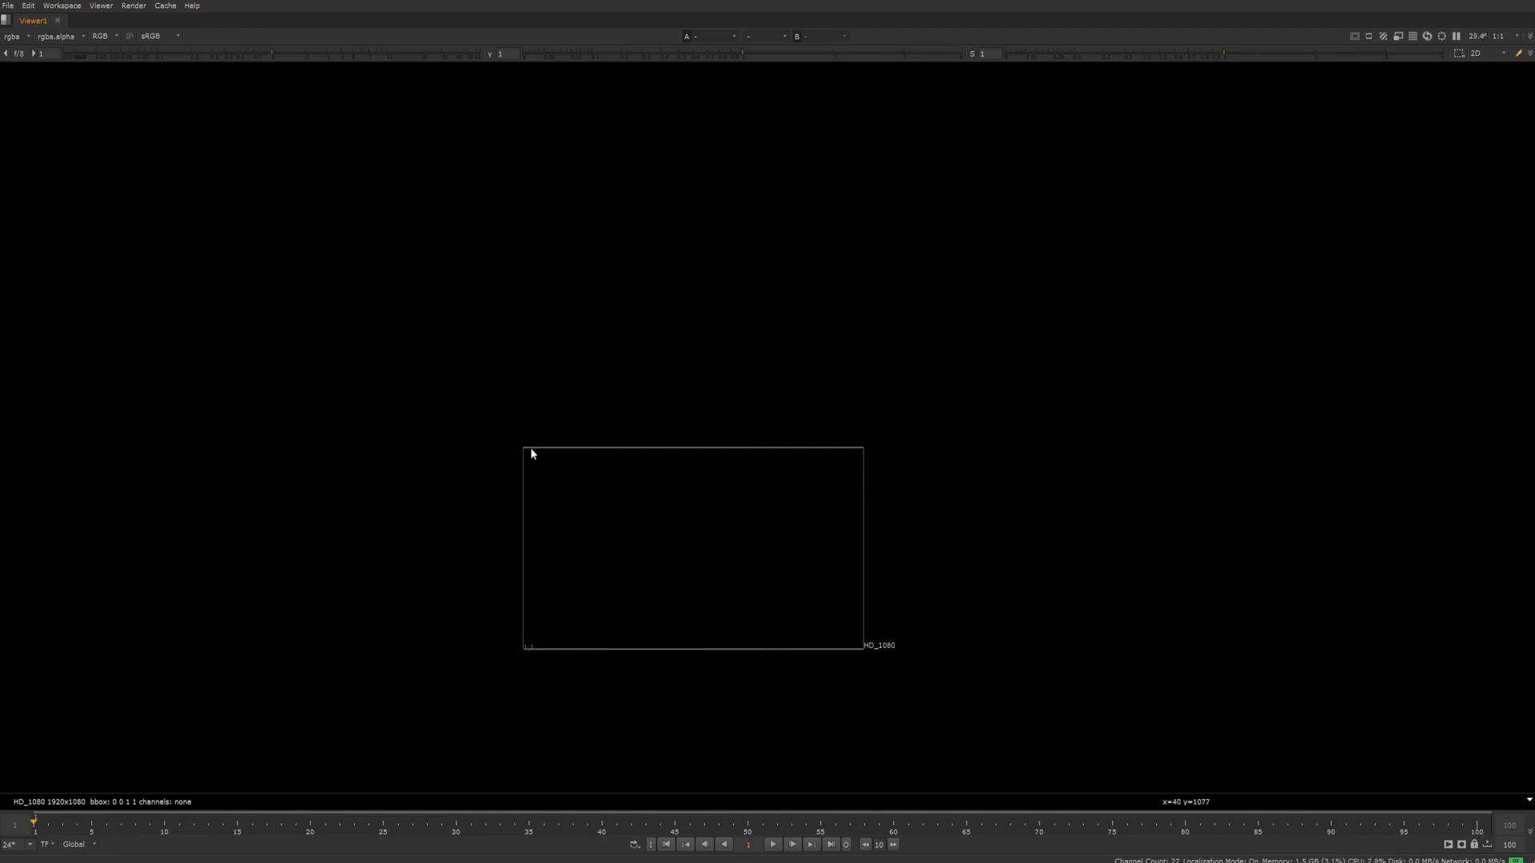
scroll(702, 520, up, 3)
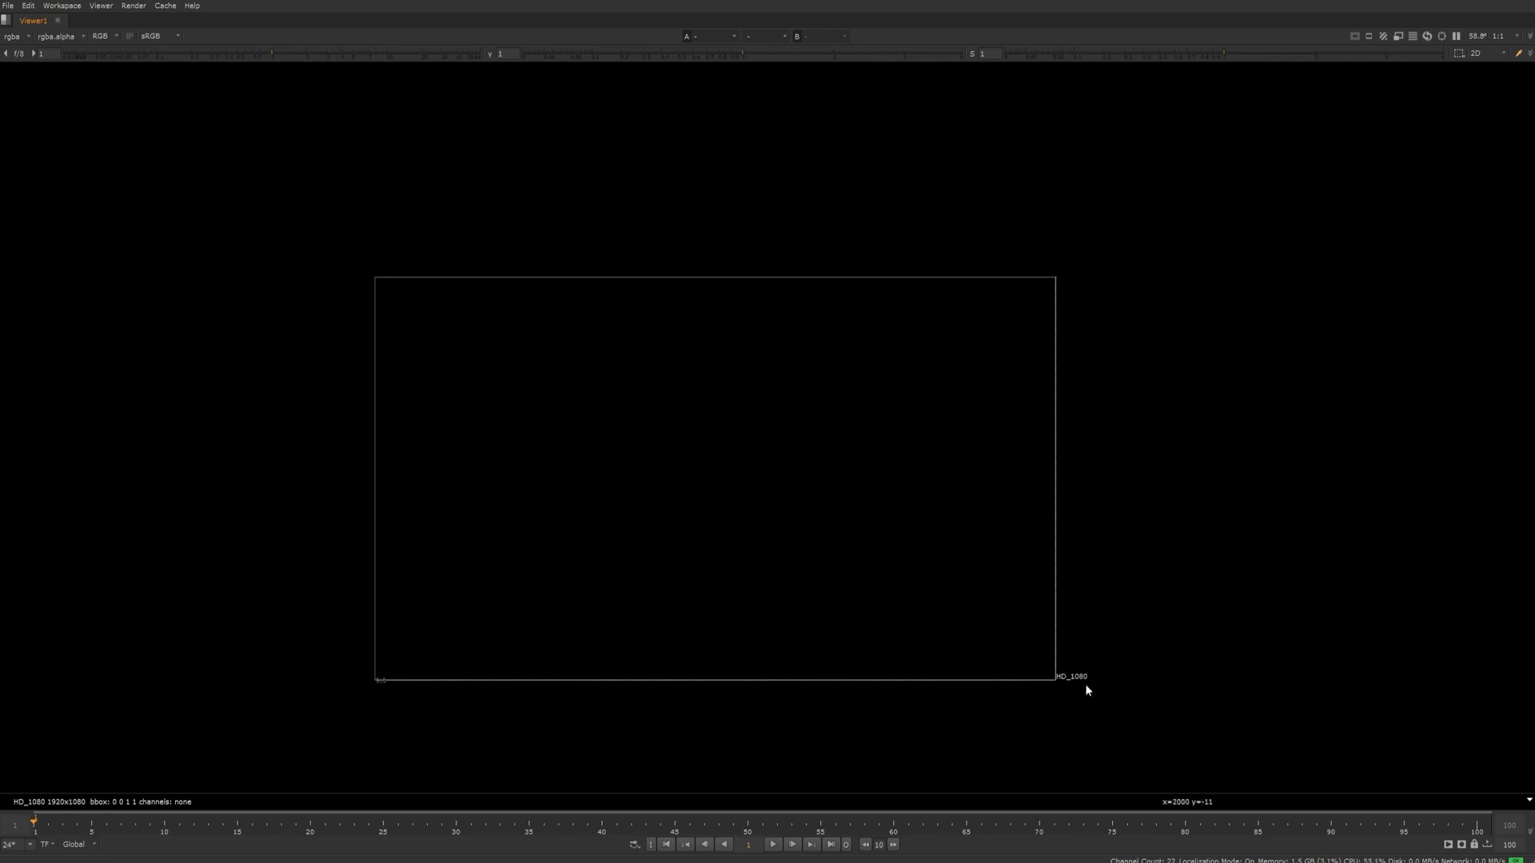
drag(1161, 734, 951, 624)
scroll(1095, 679, up, 3)
scroll(1120, 572, down, 5)
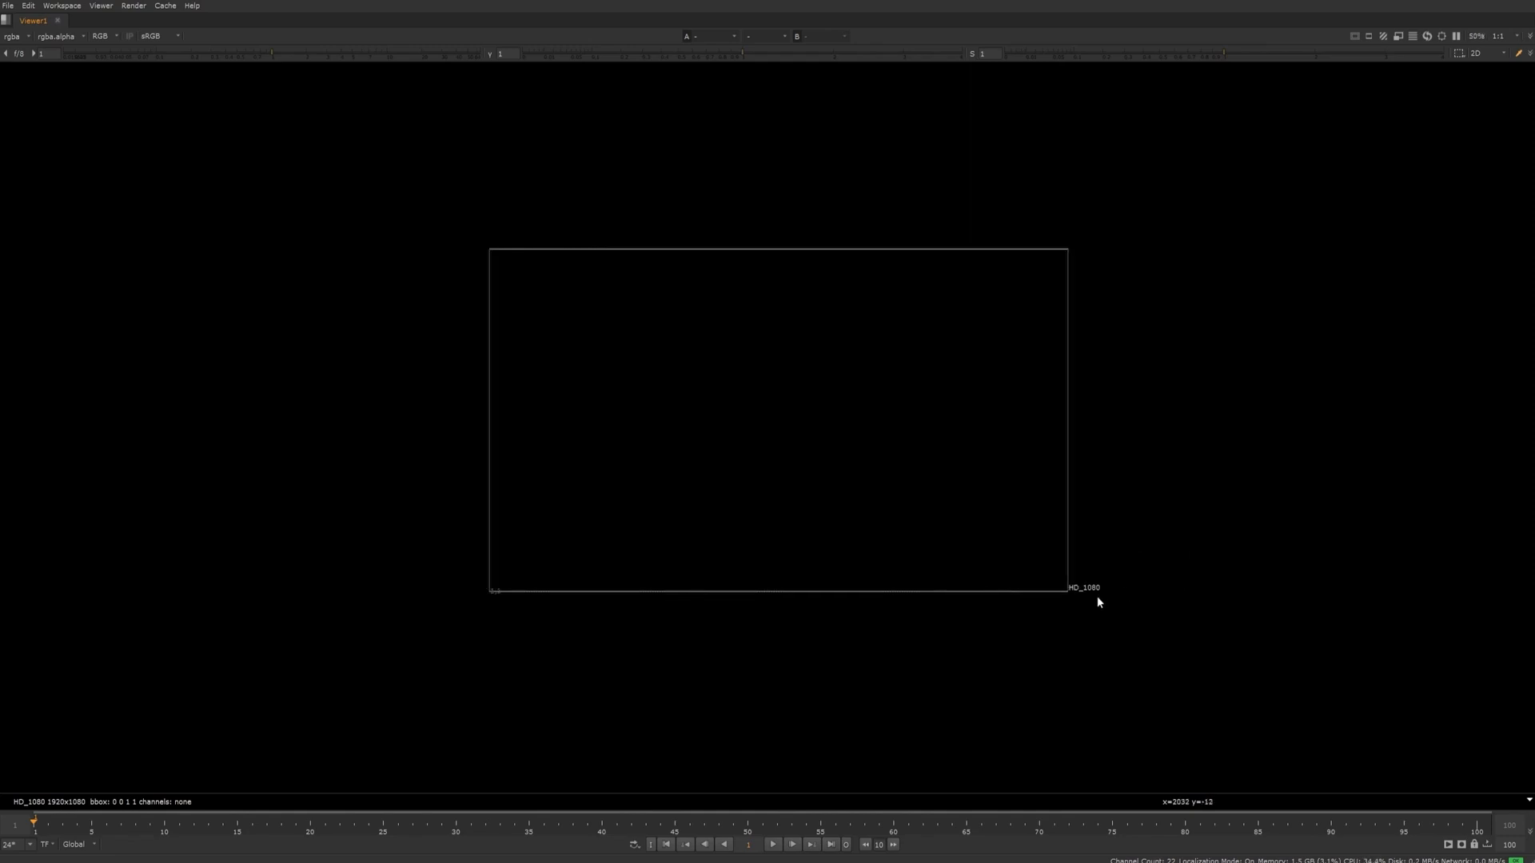
scroll(1071, 595, up, 4)
scroll(1023, 551, down, 4)
middle_drag(1007, 510, 940, 555)
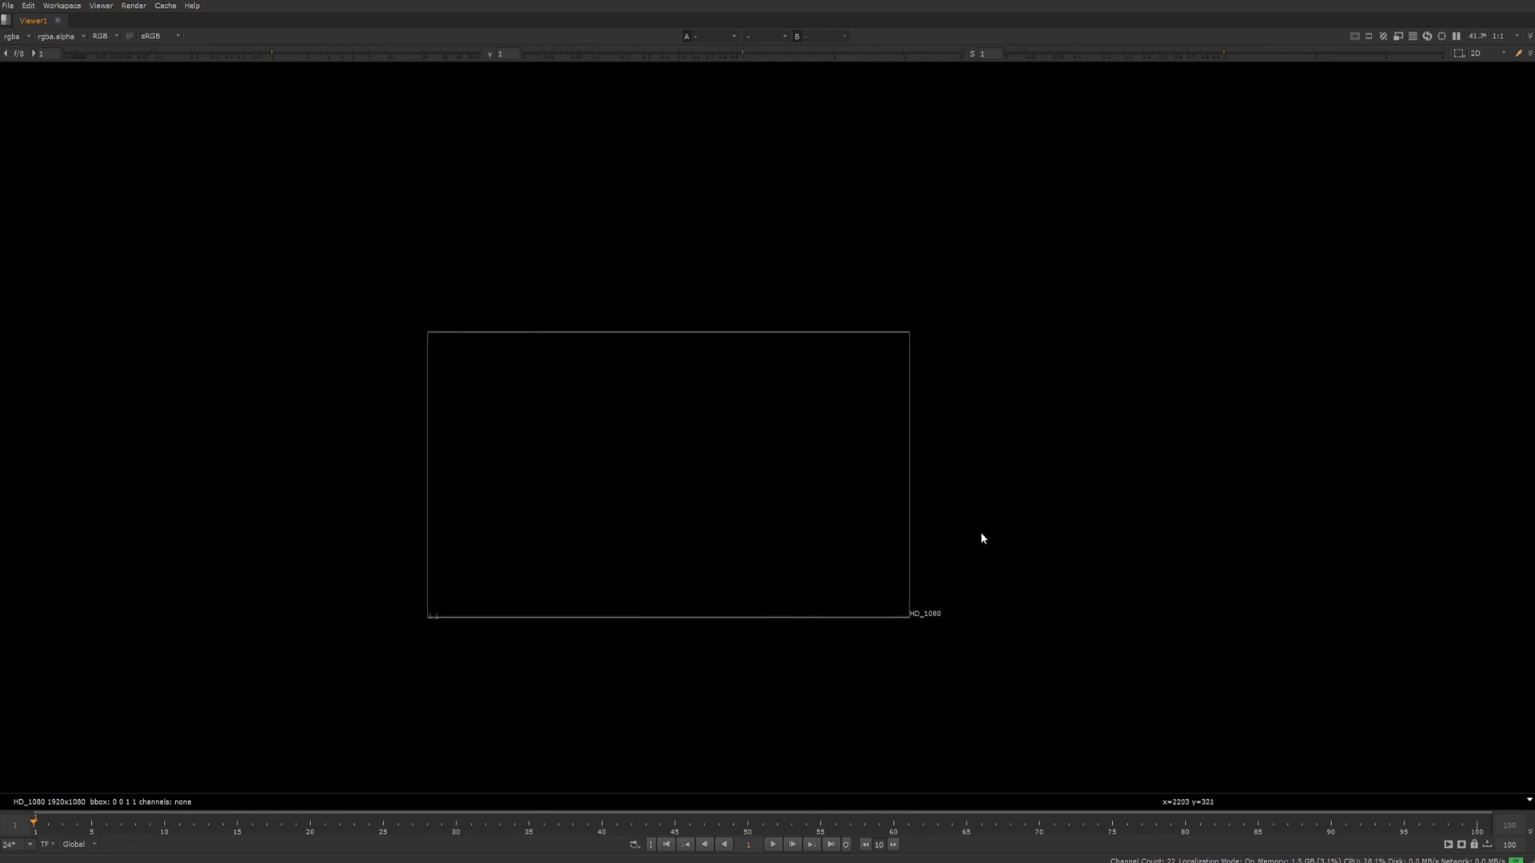
scroll(979, 531, down, 2)
scroll(920, 490, up, 2)
scroll(921, 479, down, 2)
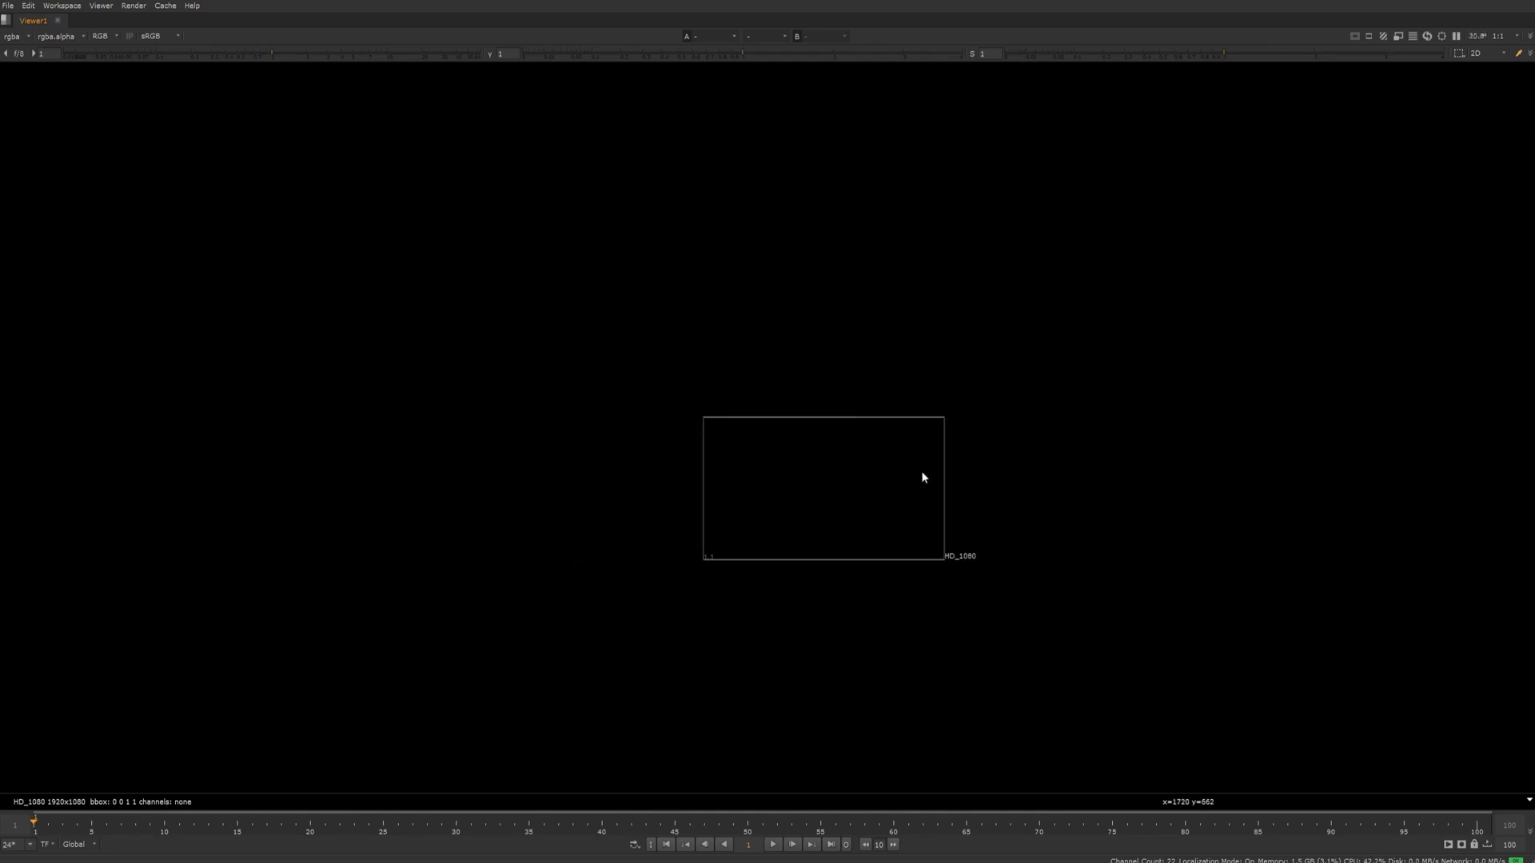
scroll(1048, 469, up, 3)
scroll(1045, 469, down, 3)
scroll(1042, 472, up, 2)
scroll(1039, 471, up, 1)
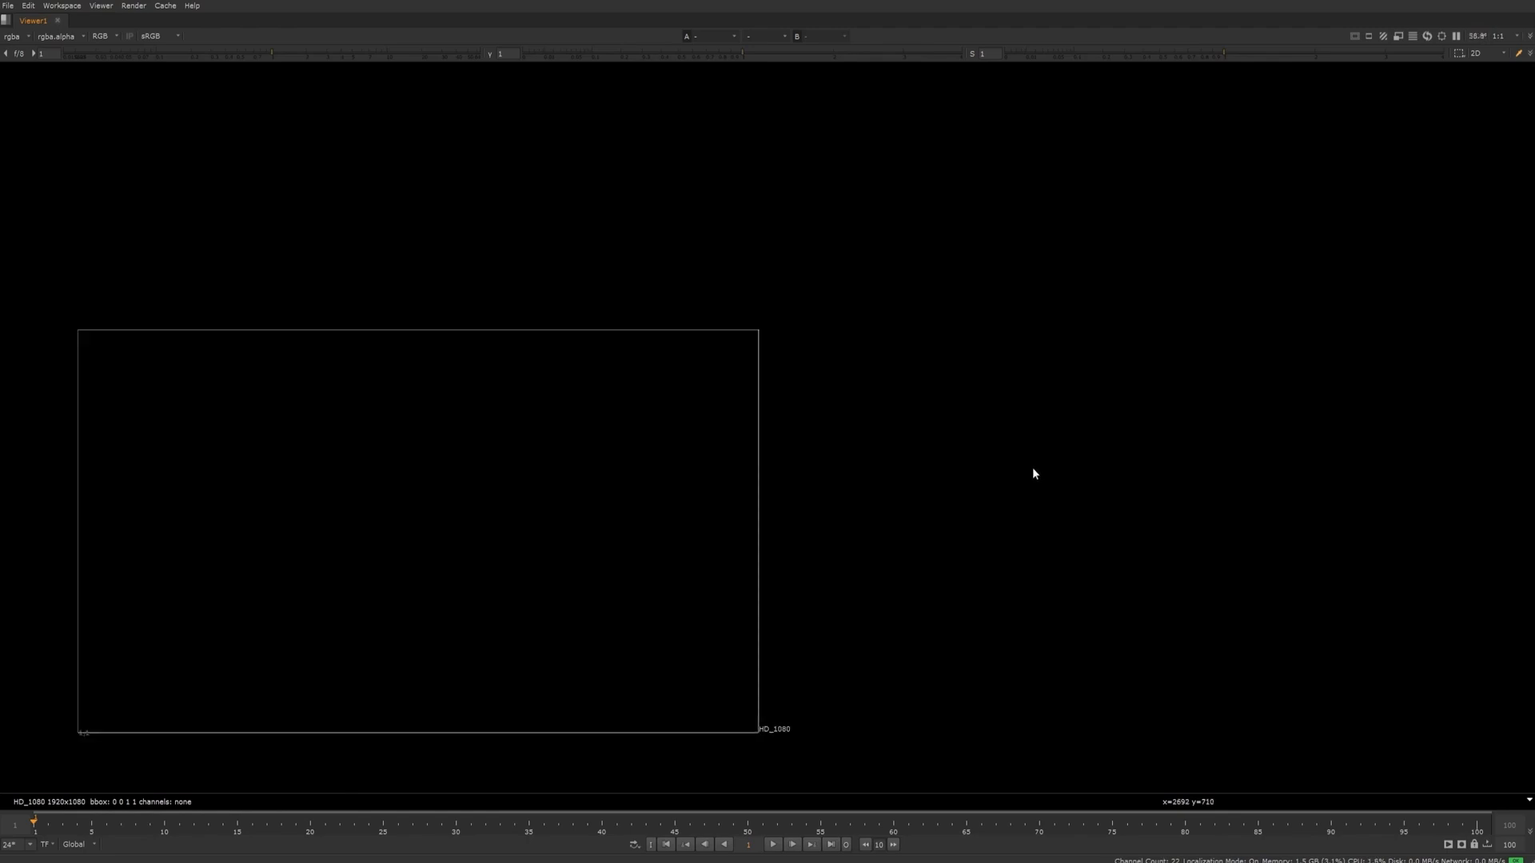
scroll(1033, 472, down, 3)
scroll(1033, 472, up, 2)
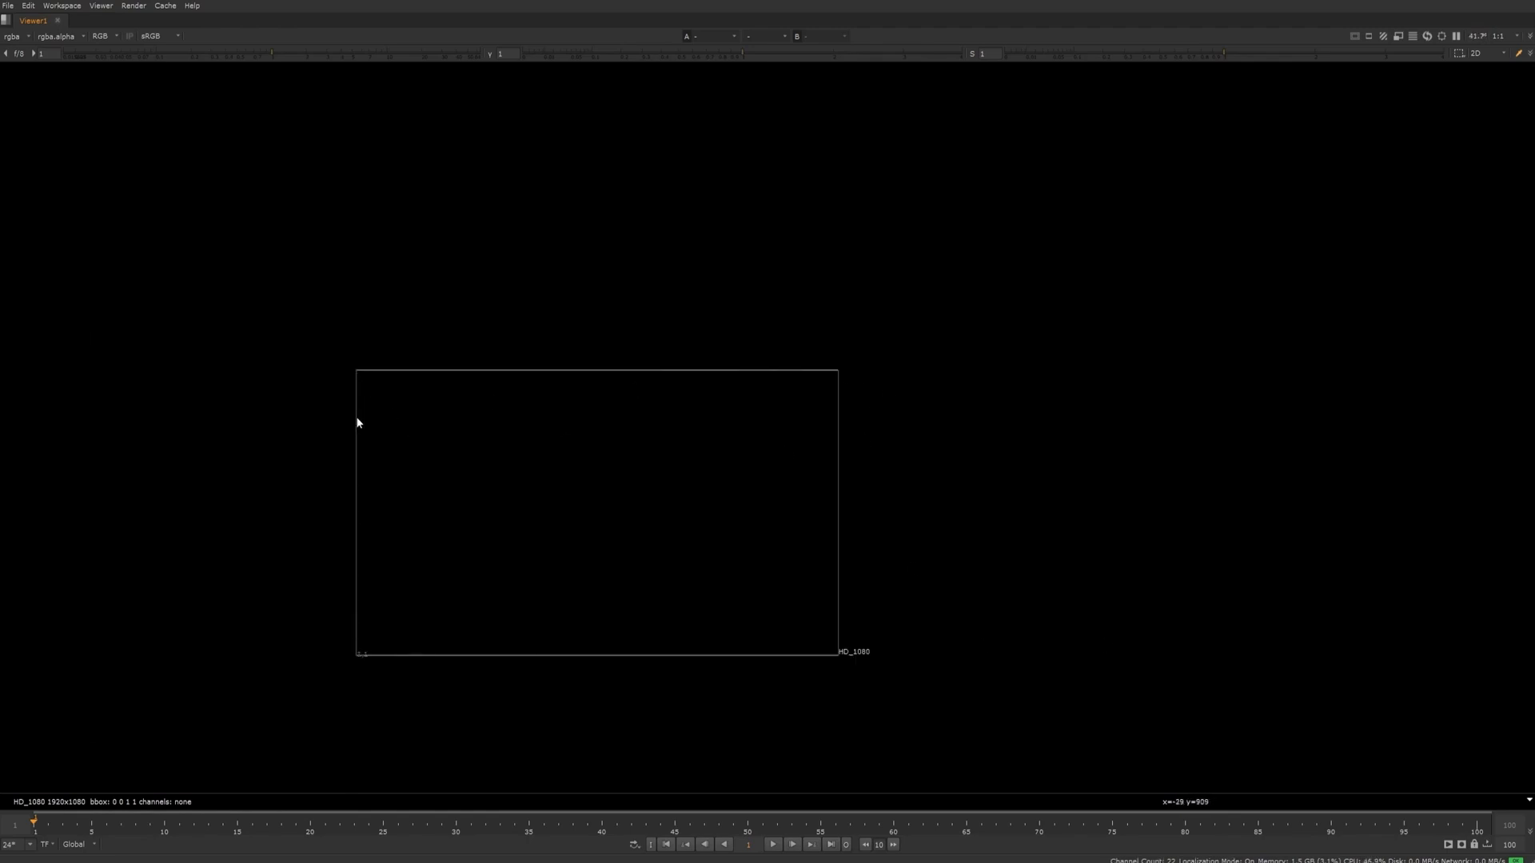
scroll(824, 411, down, 3)
scroll(829, 436, up, 3)
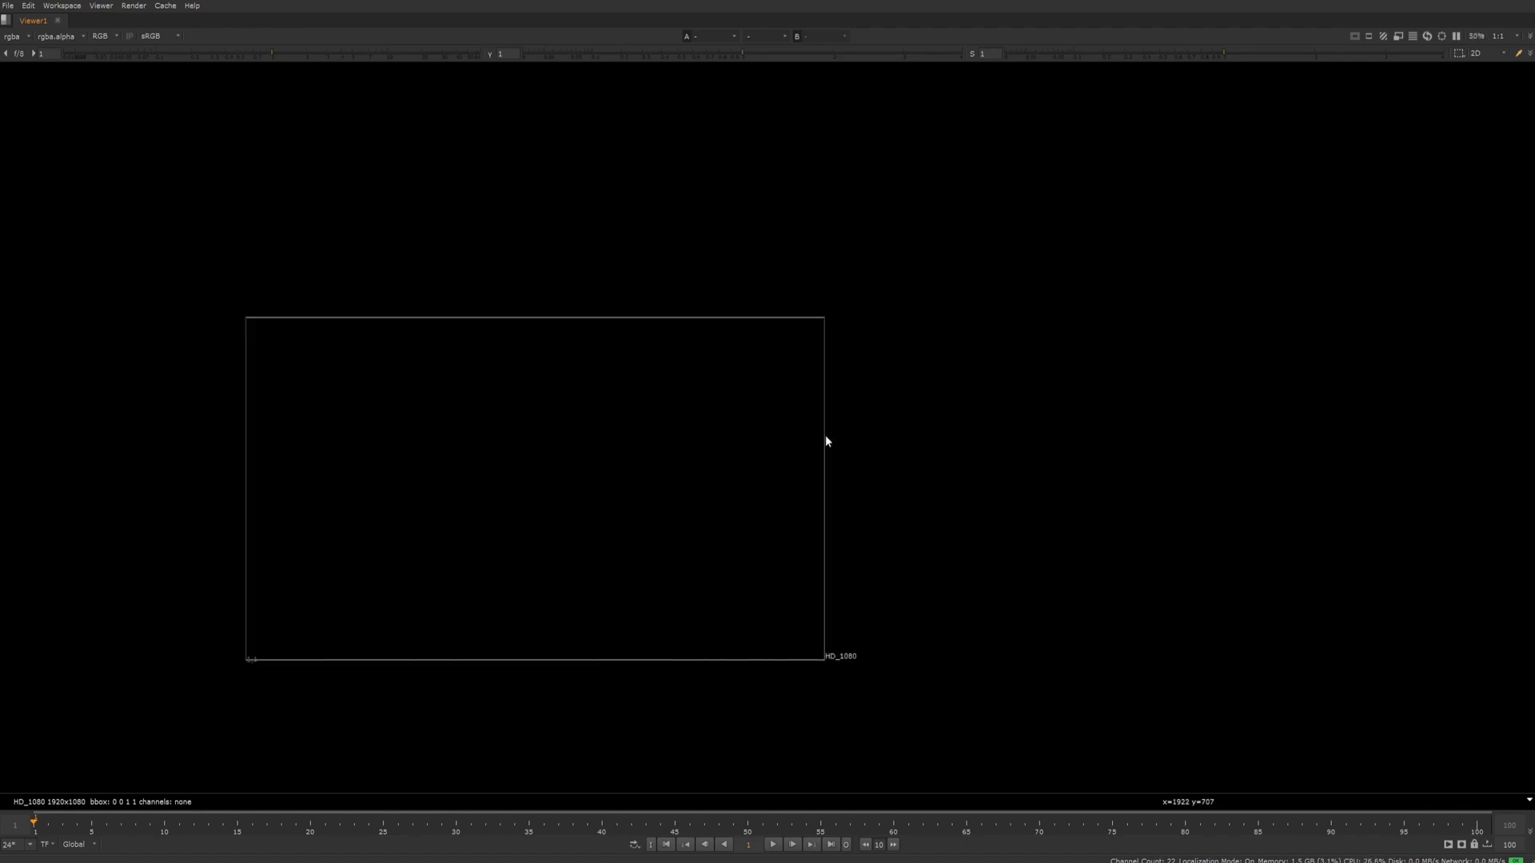
scroll(826, 437, down, 5)
scroll(826, 438, up, 4)
scroll(825, 440, up, 3)
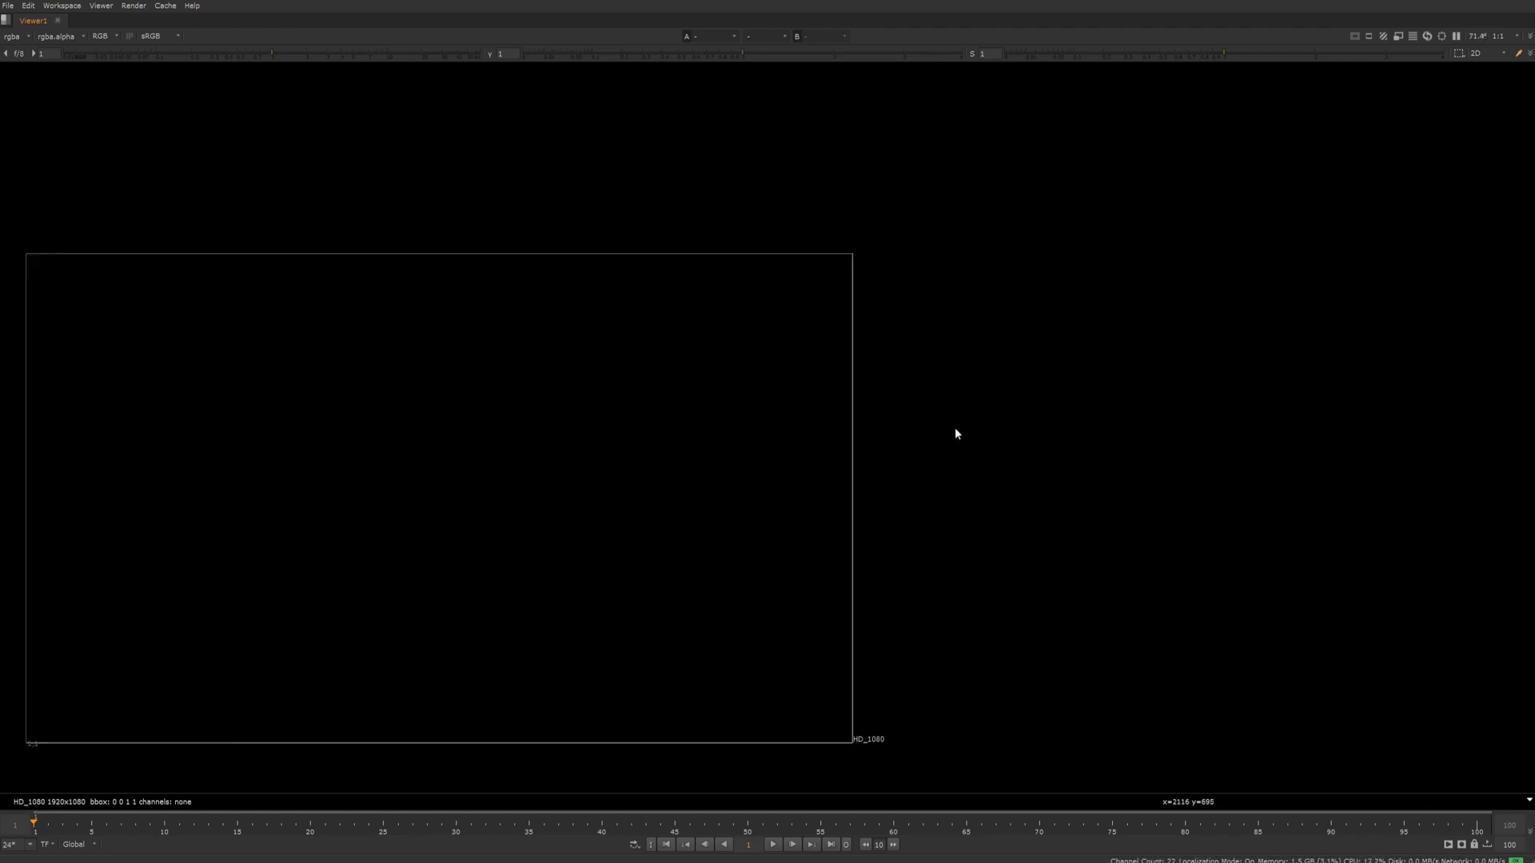
scroll(975, 432, down, 3)
key(f)
Examine the HD_1080 frame at different zoom levels, fit it to the viewer and restore the multi-pane layout
scroll(828, 484, down, 2)
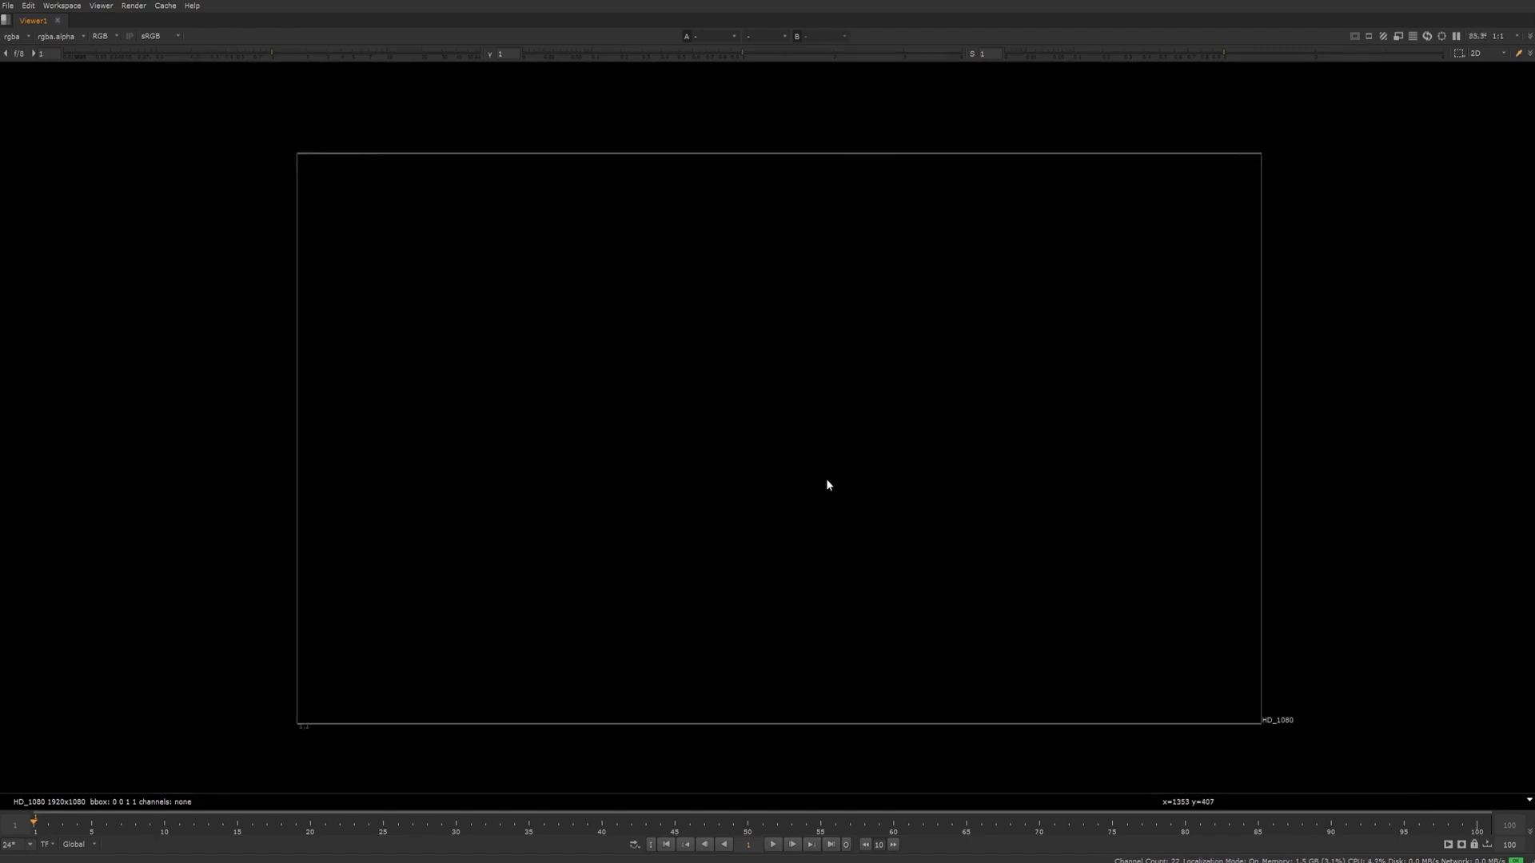
scroll(828, 484, up, 2)
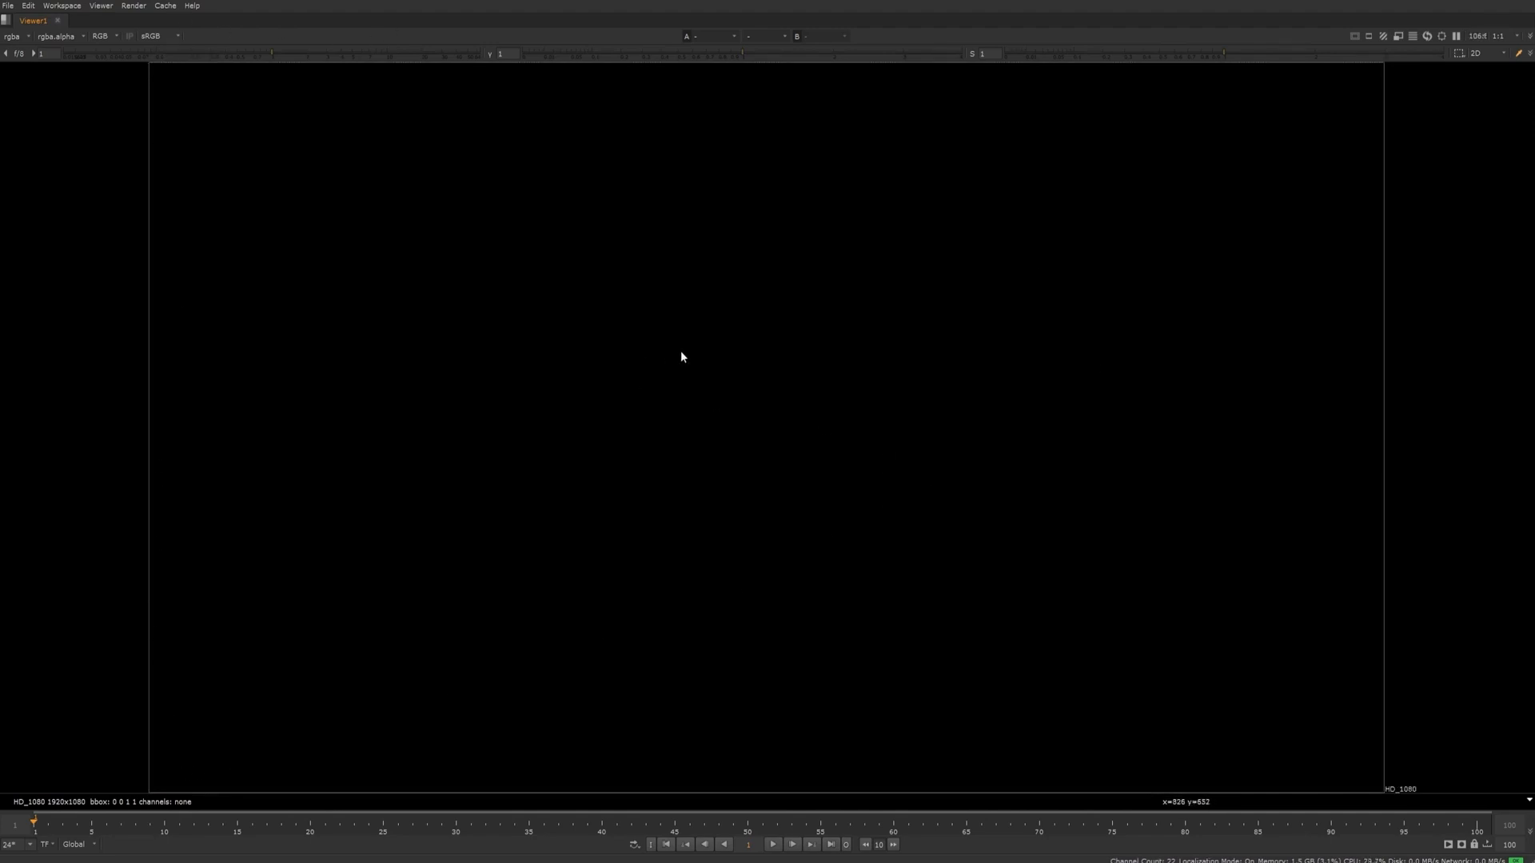
scroll(685, 342, down, 4)
scroll(688, 336, up, 4)
scroll(692, 324, down, 2)
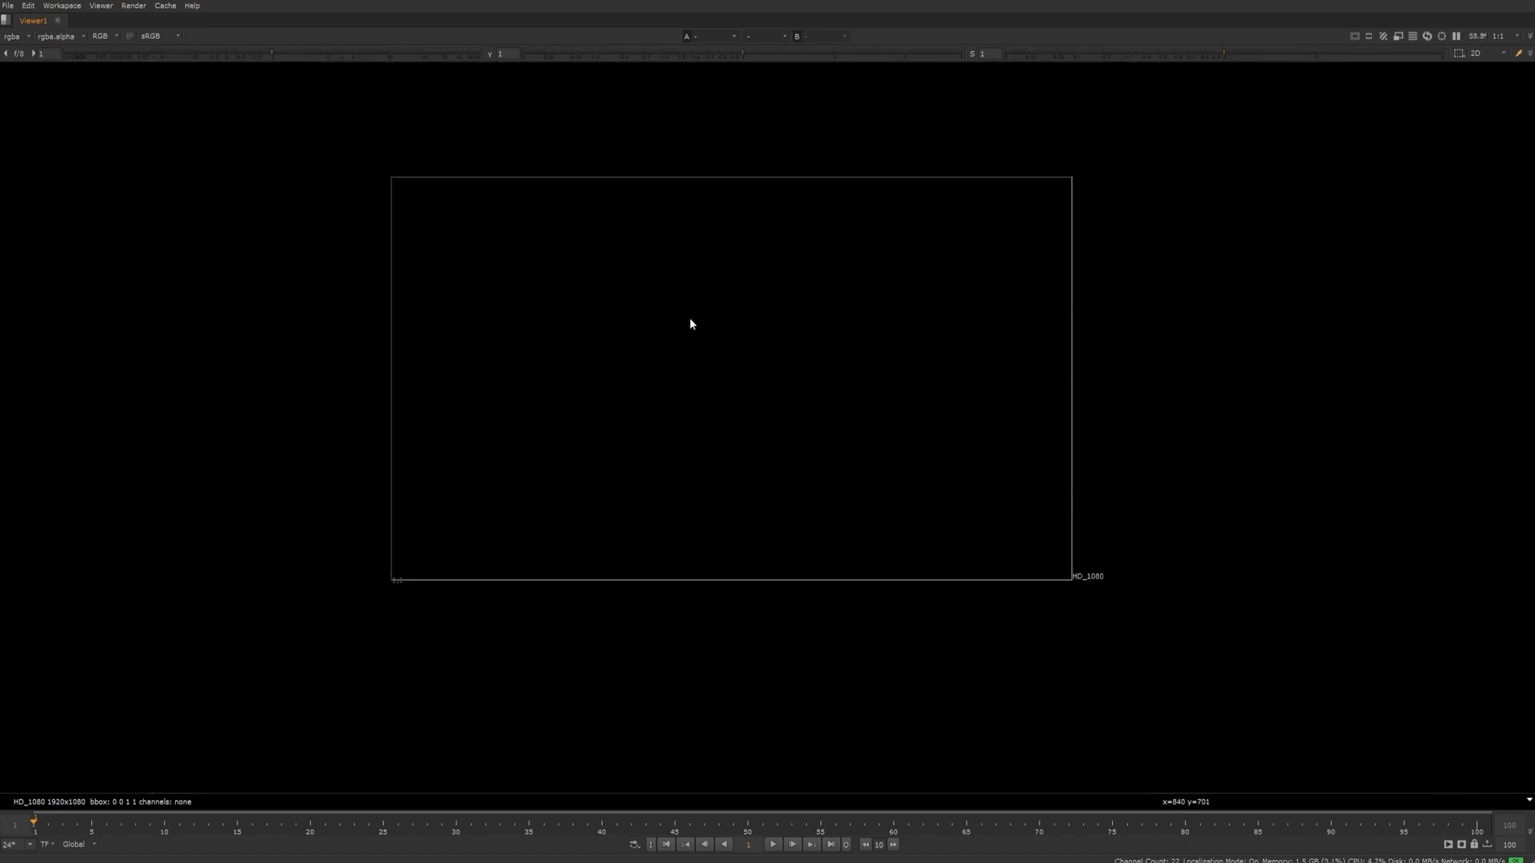
scroll(692, 324, up, 2)
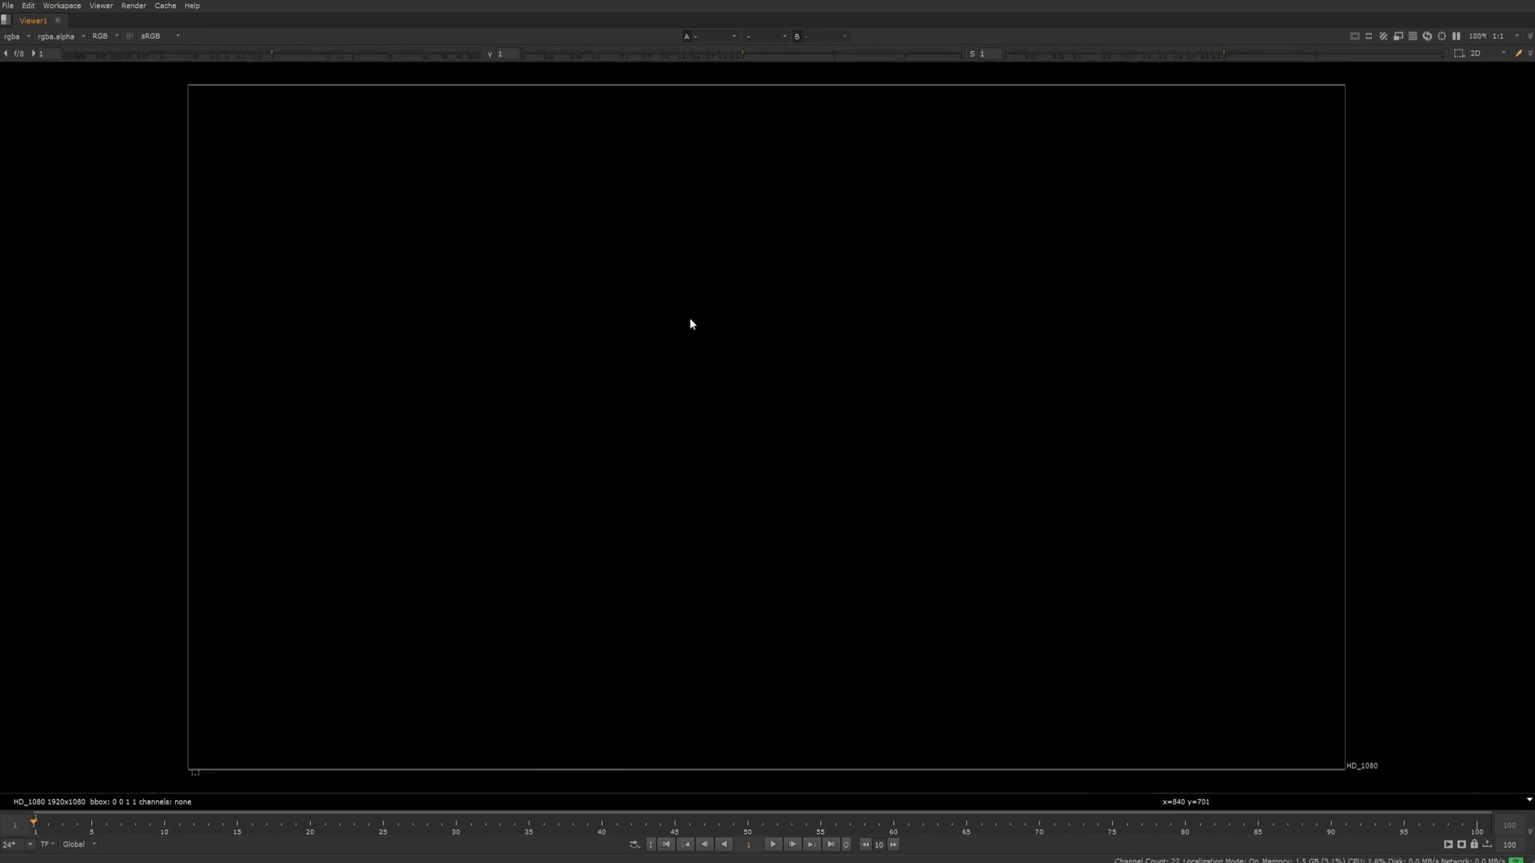
scroll(691, 320, up, 1)
scroll(691, 319, down, 1)
scroll(691, 322, up, 1)
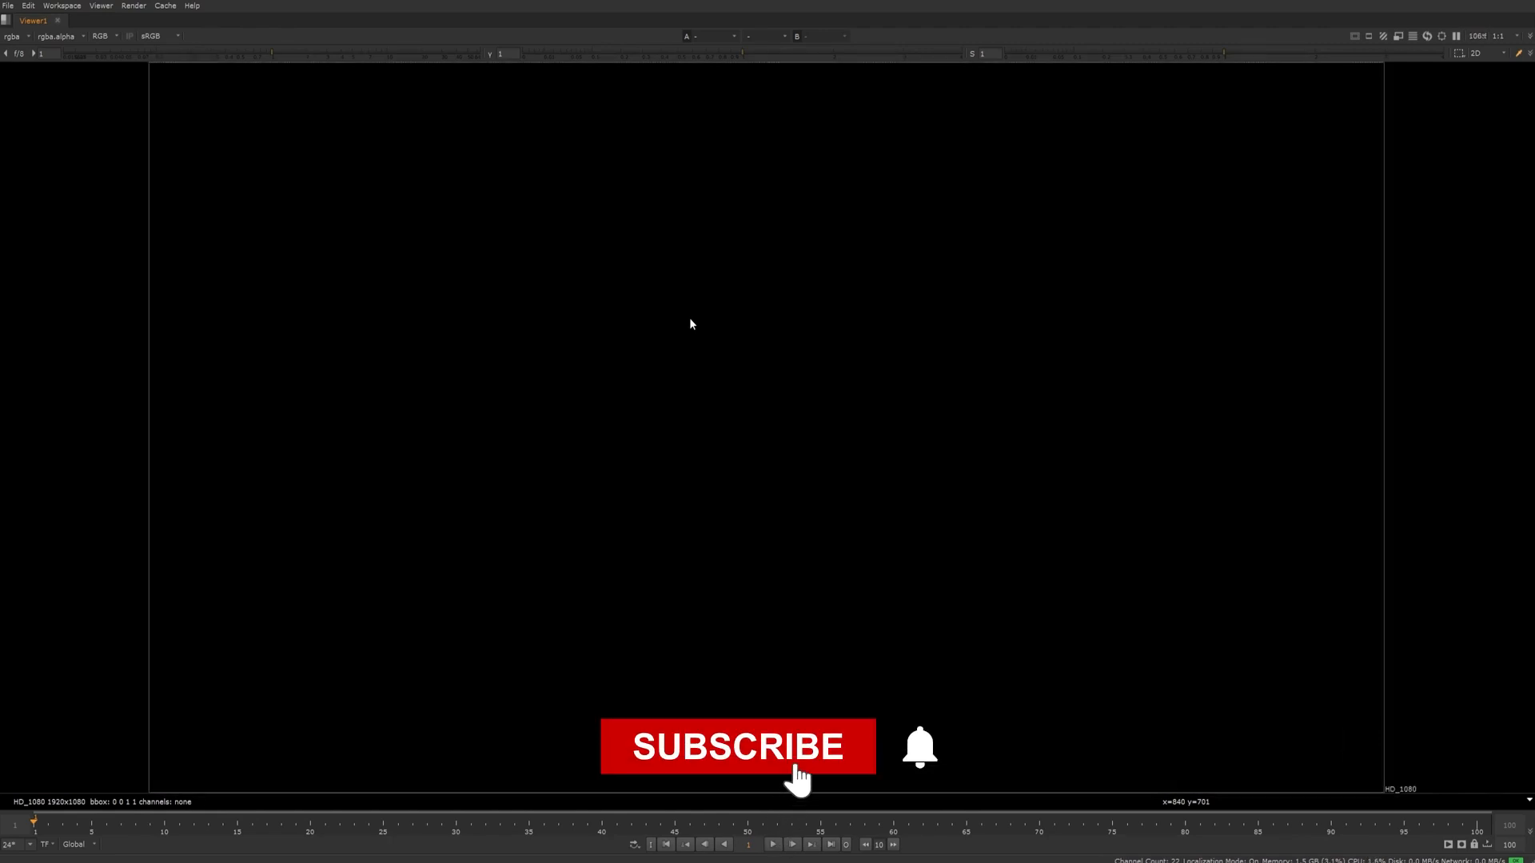
scroll(727, 271, down, 1)
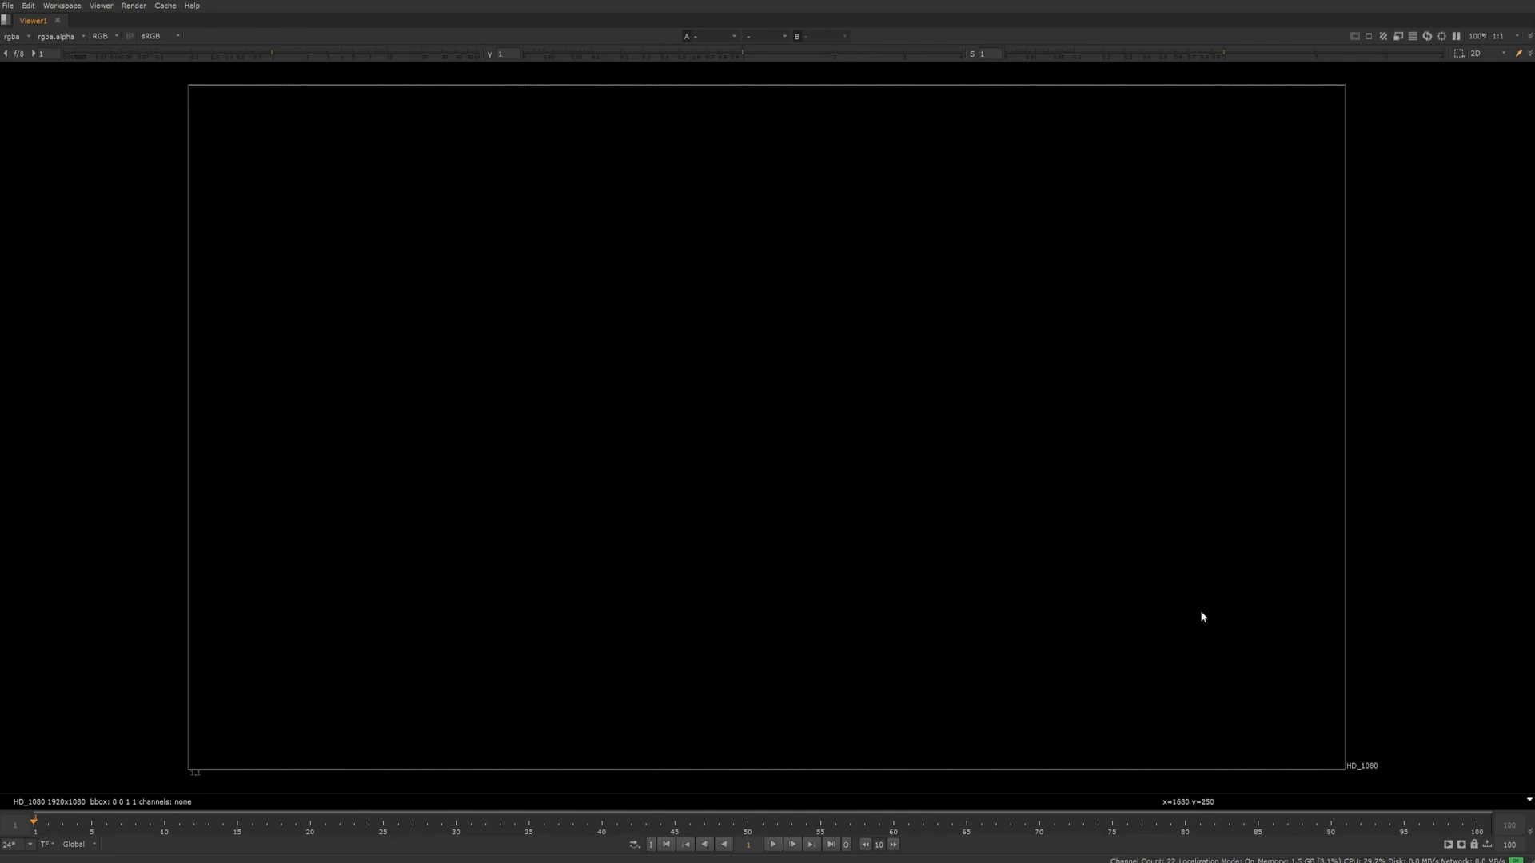
scroll(846, 712, up, 1)
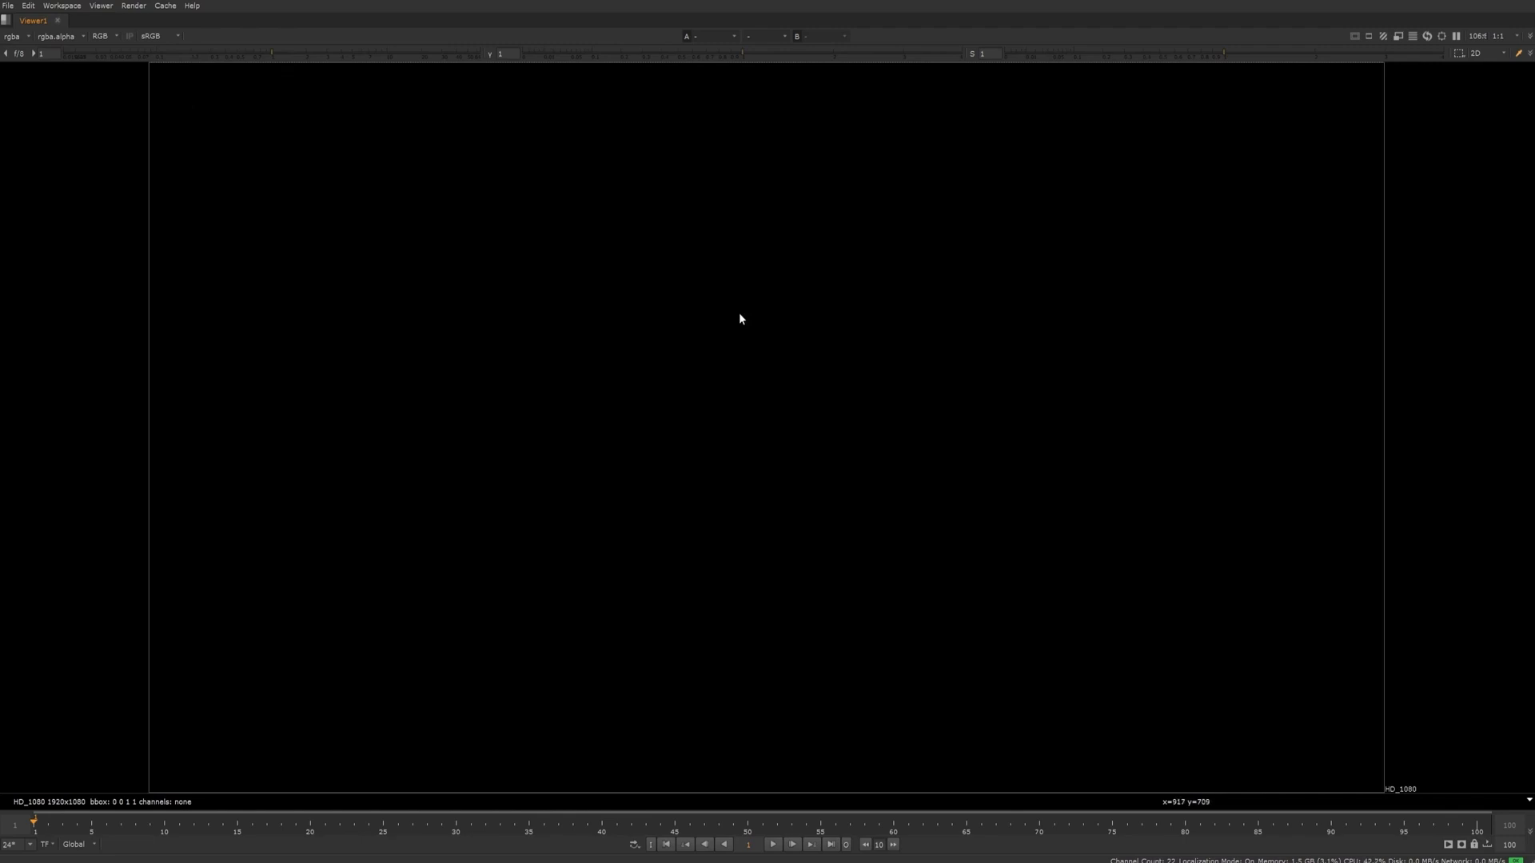
key(f)
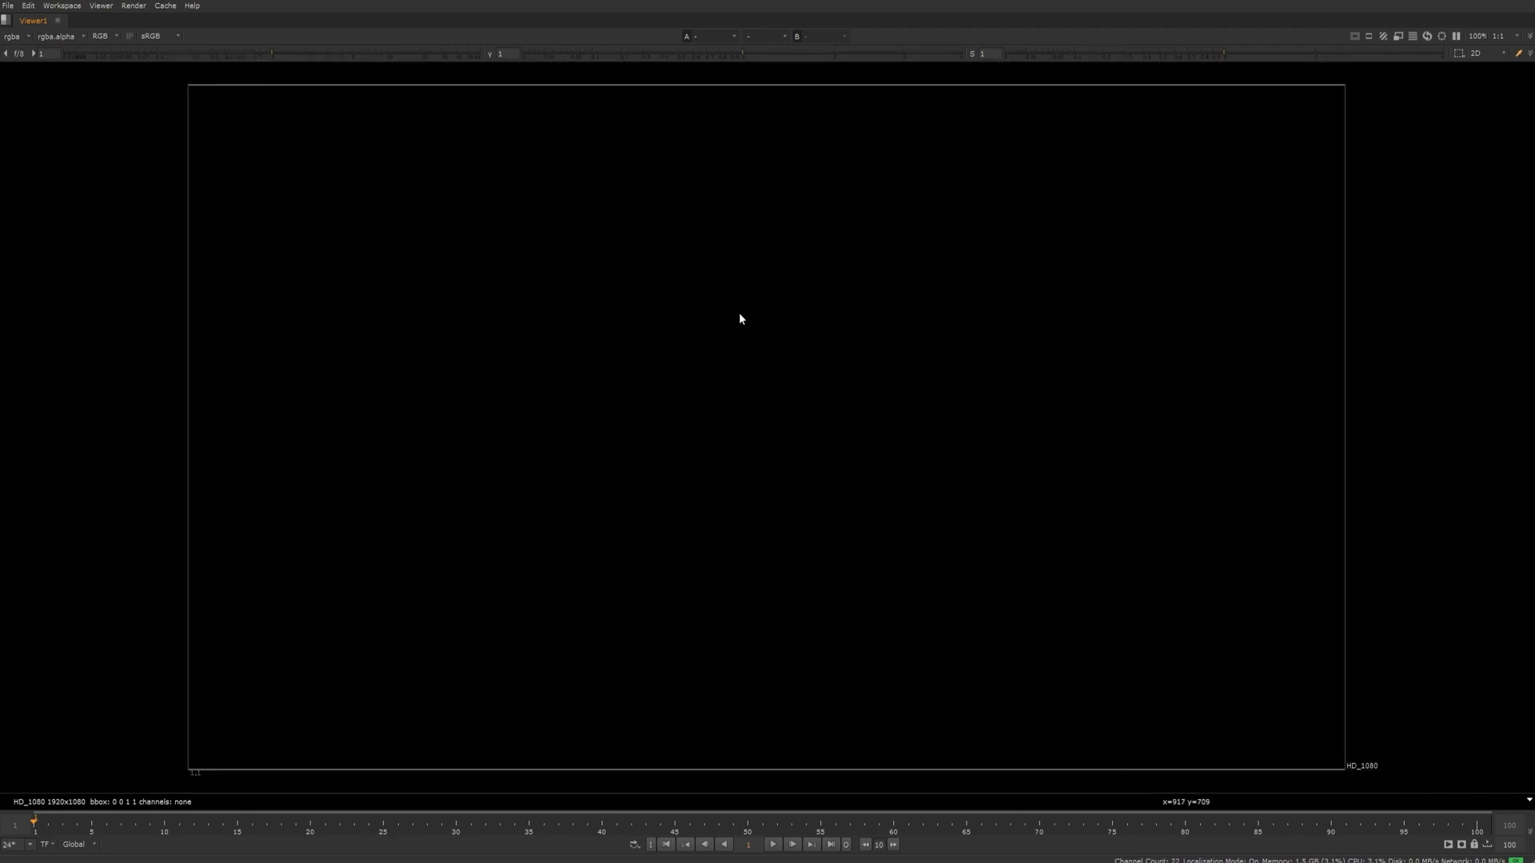
key(space)
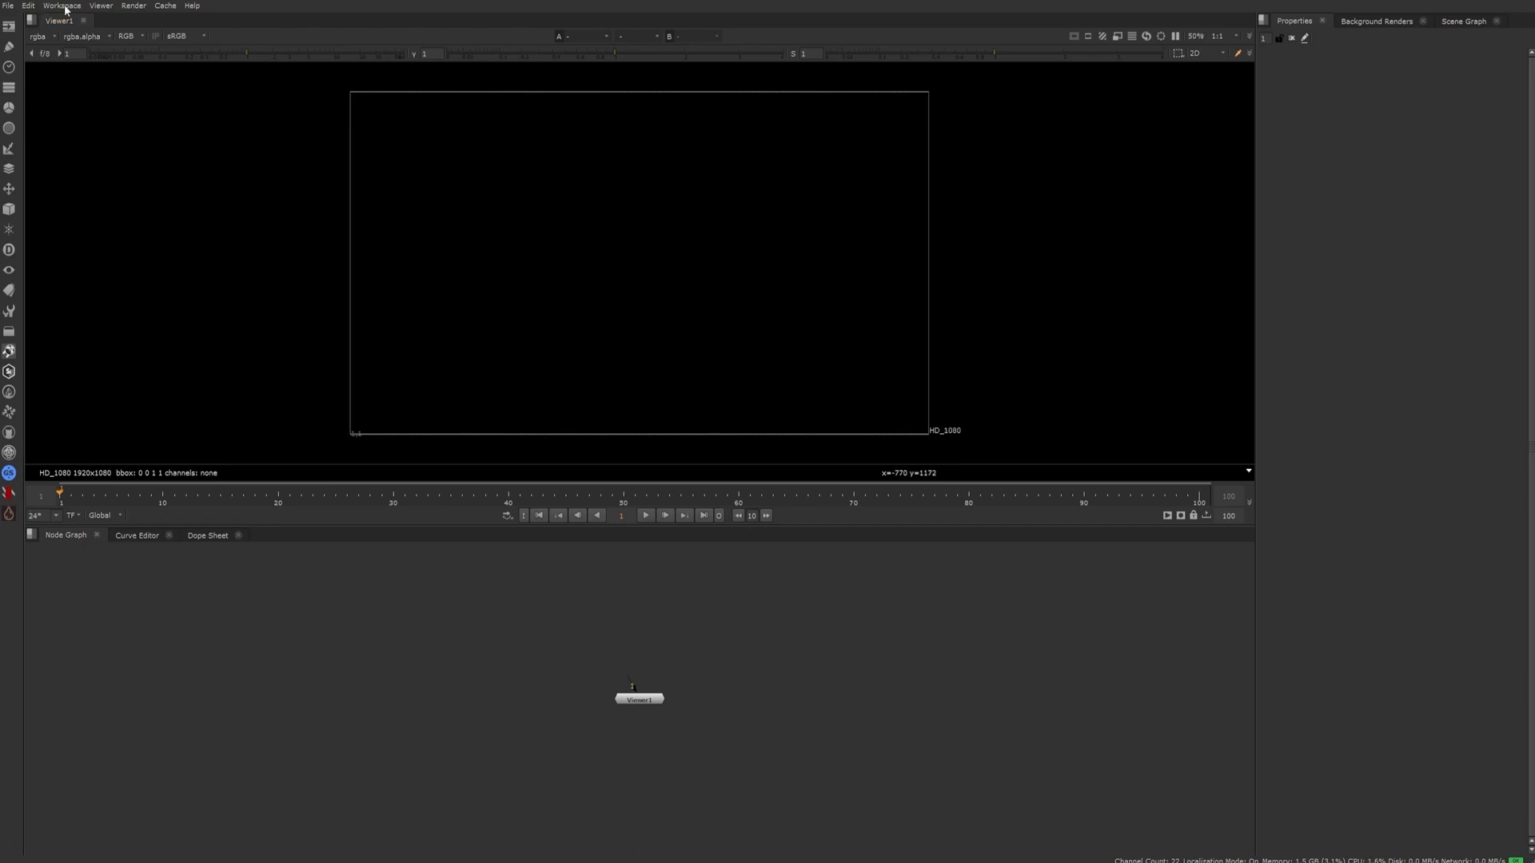
click(64, 6)
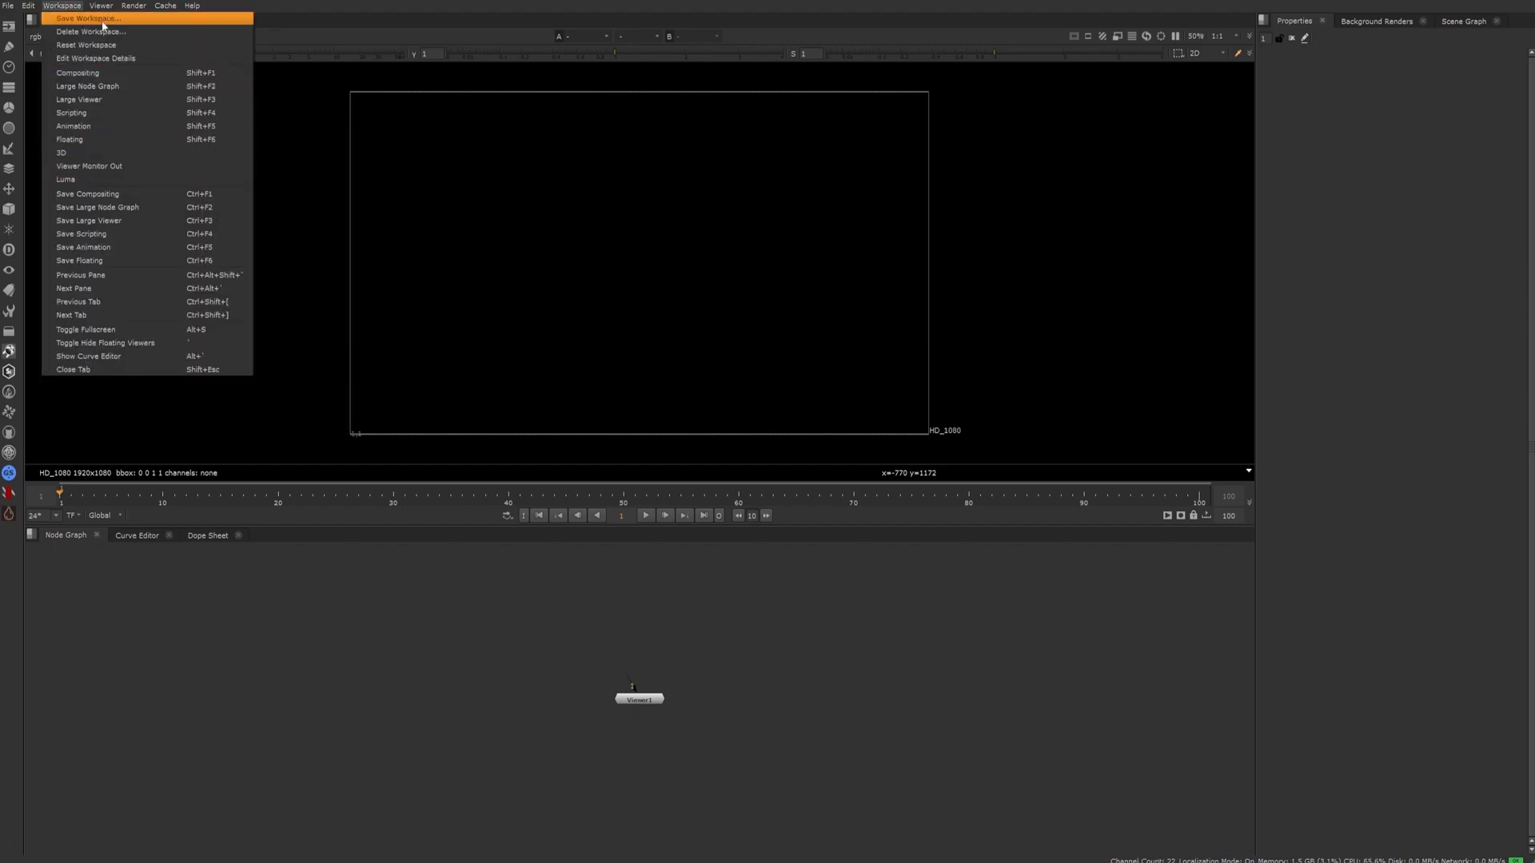
click(530, 614)
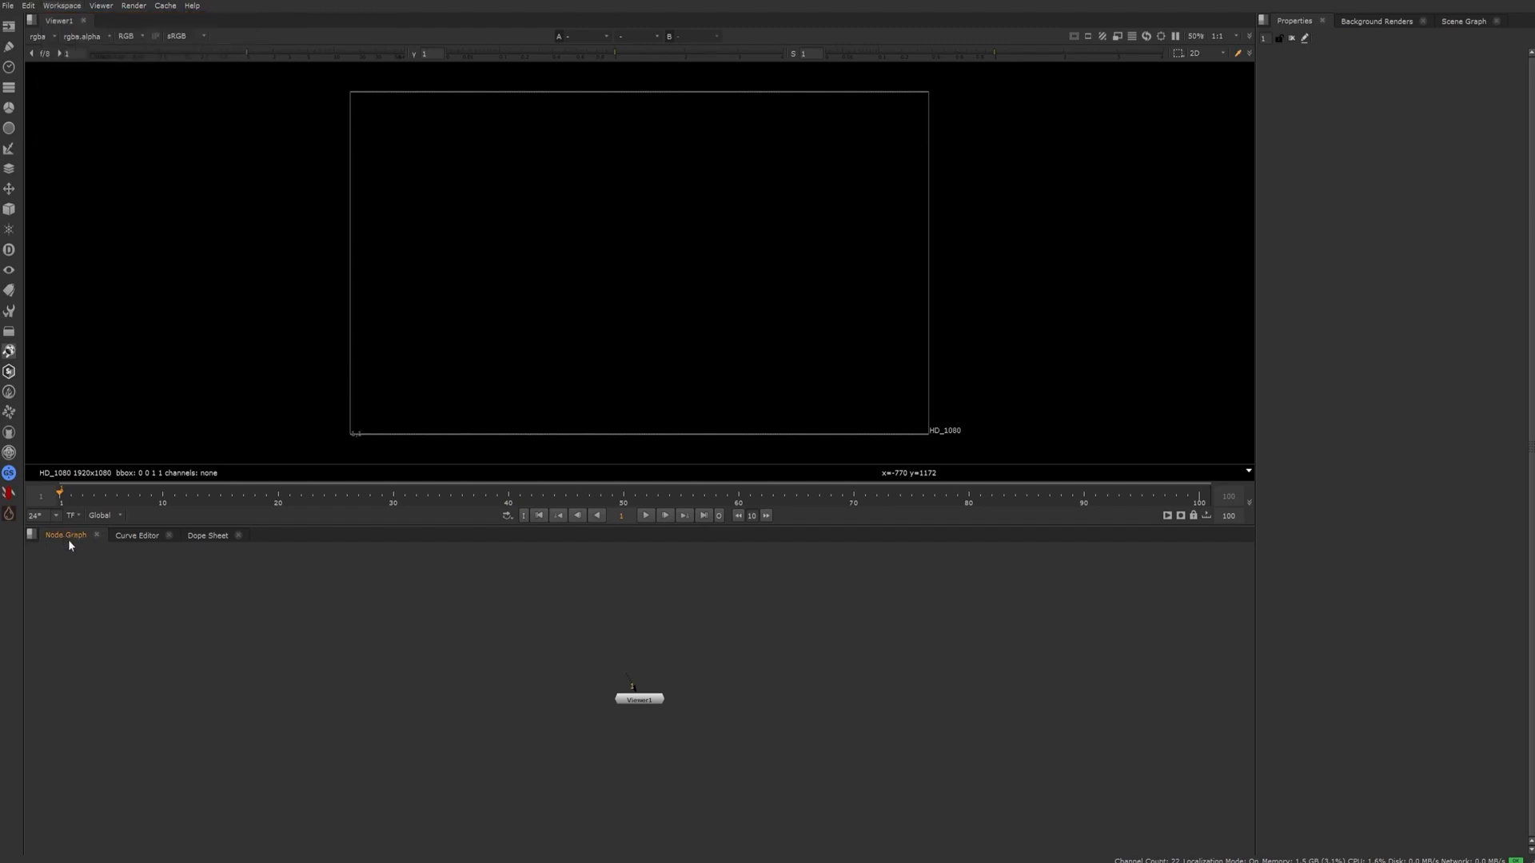
Dock the Node Graph panel in the pane that holds Properties, Background Renders and Scene Graph
mouse_move(69, 539)
mouse_down()
mouse_move(88, 571)
mouse_move(62, 542)
mouse_move(83, 552)
mouse_up()
drag(205, 537, 1337, 242)
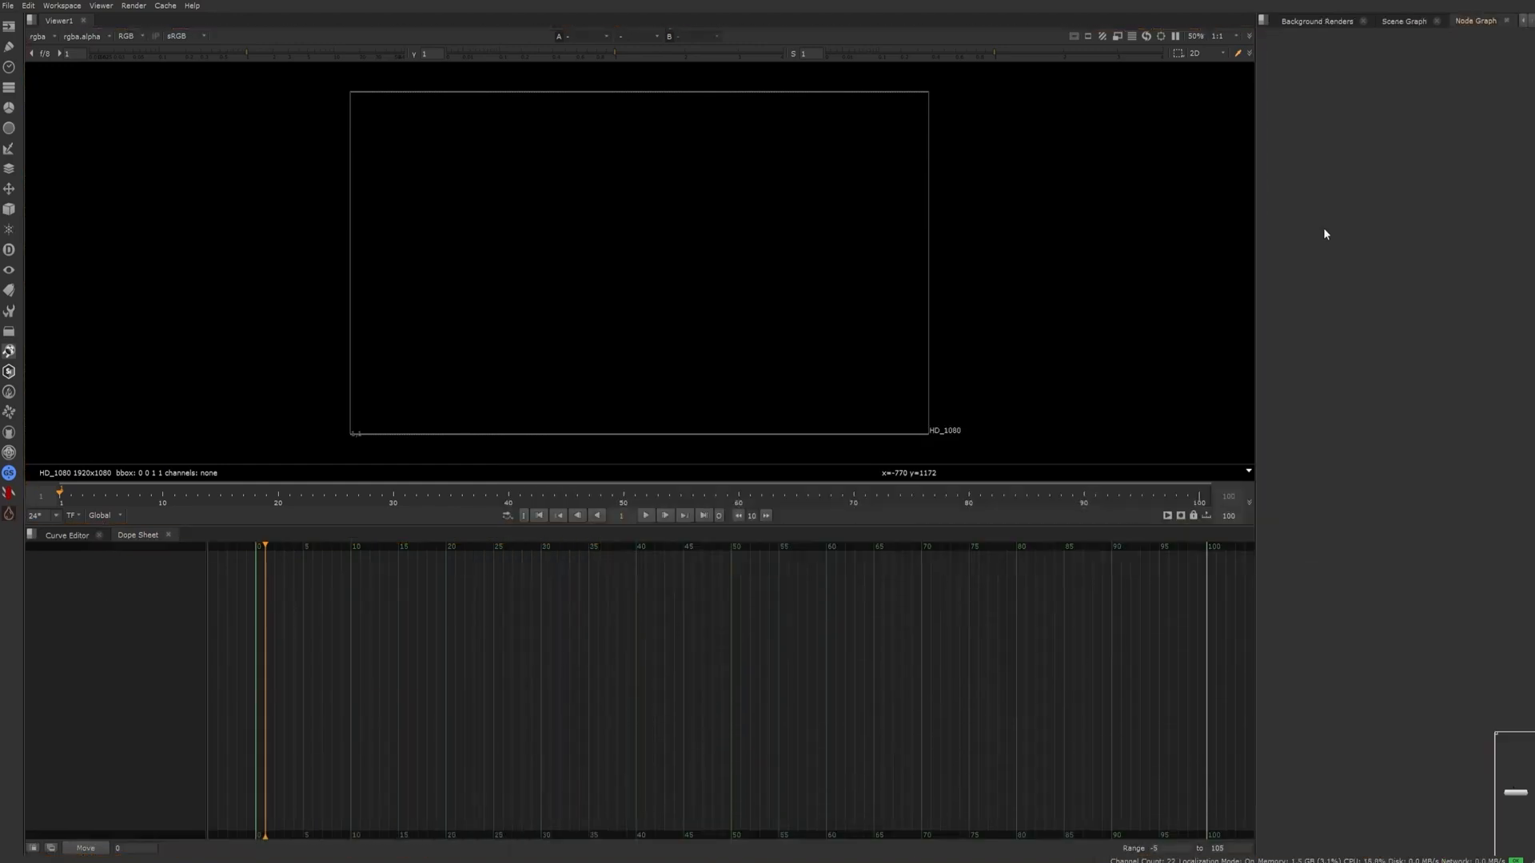
click(1476, 24)
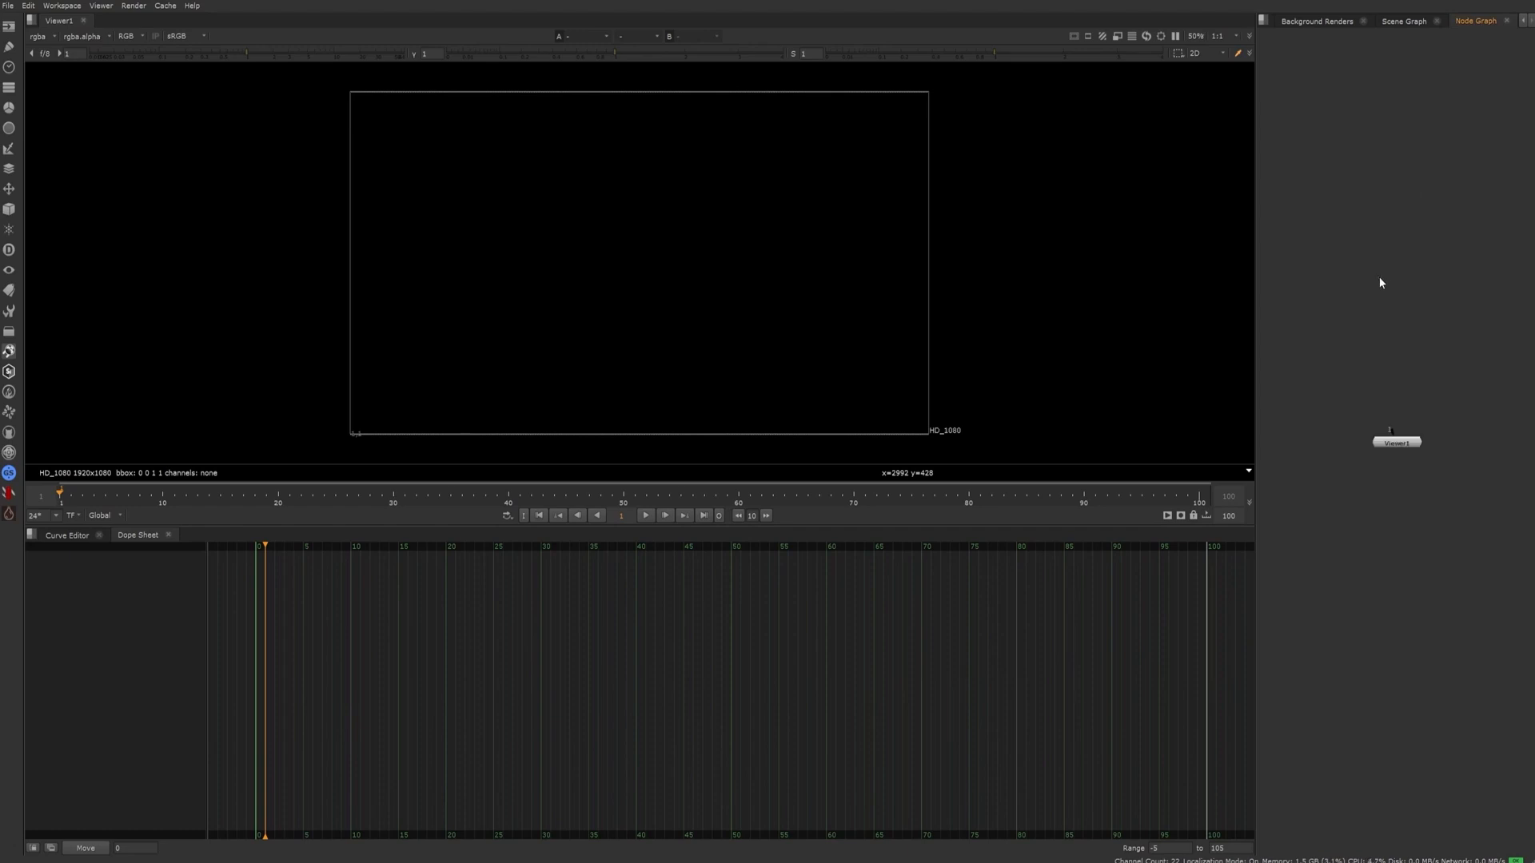
drag(1479, 519, 1324, 376)
Dock the Node Graph panel back beside the Dope Sheet and show the Properties panel in its own pane
drag(1467, 29, 303, 536)
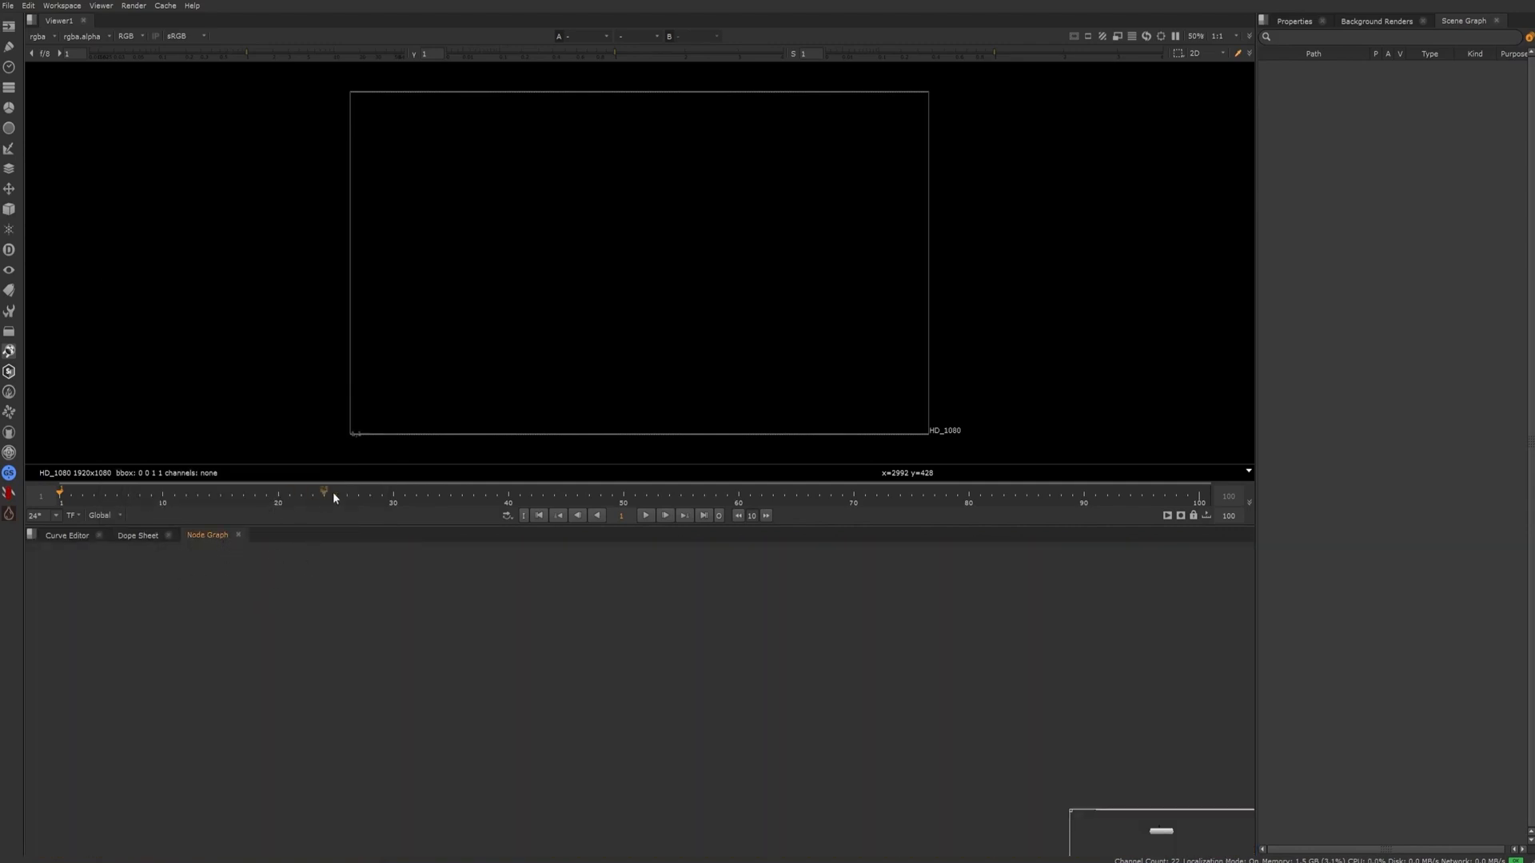
click(1376, 22)
click(1300, 24)
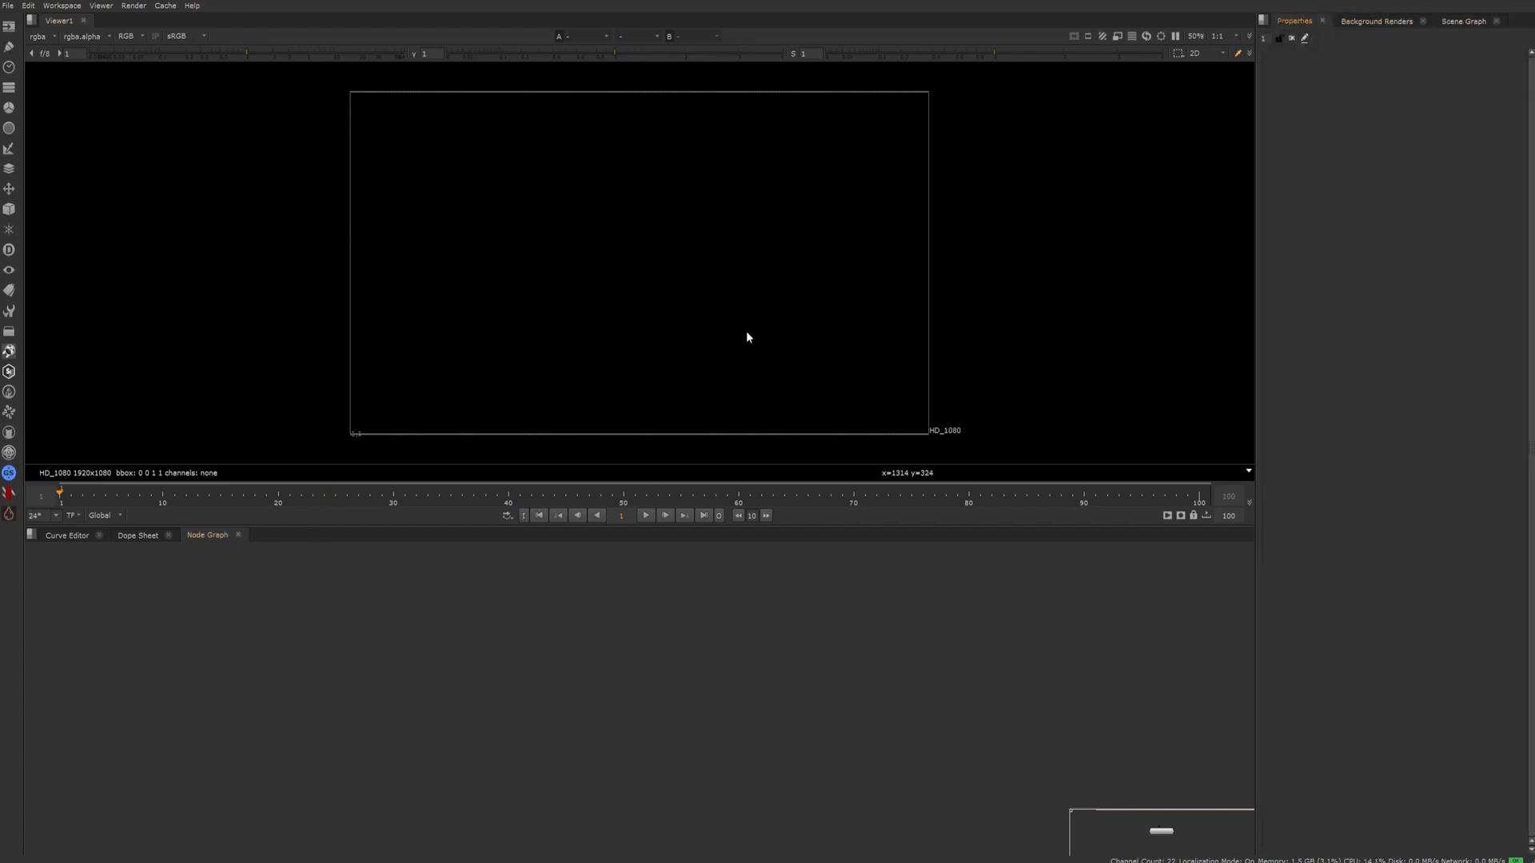
Switch the interface layout to the saved Luma workspace
click(61, 5)
click(959, 671)
click(62, 6)
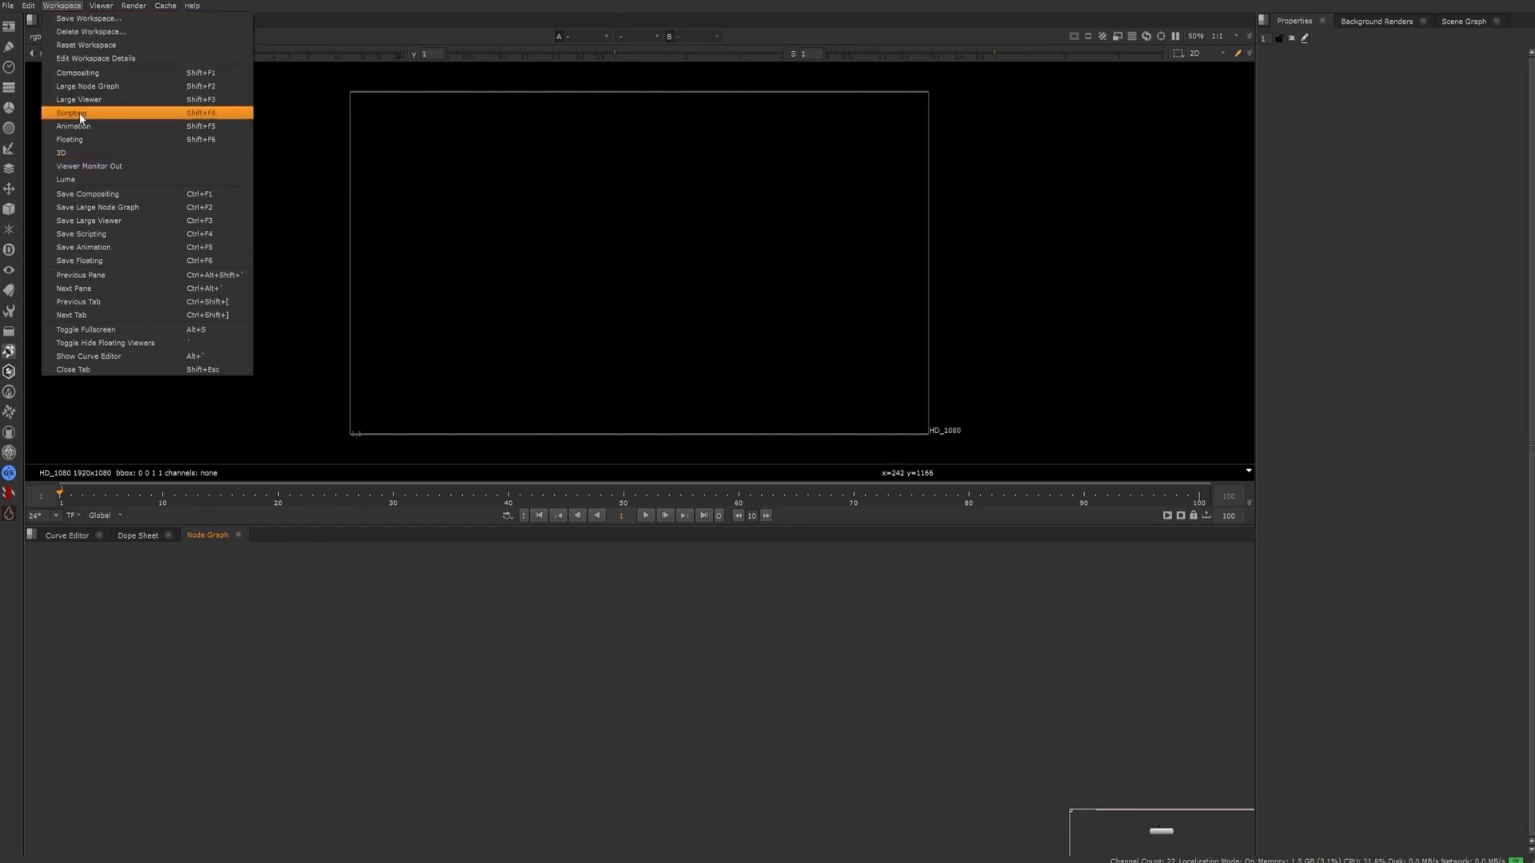
click(86, 182)
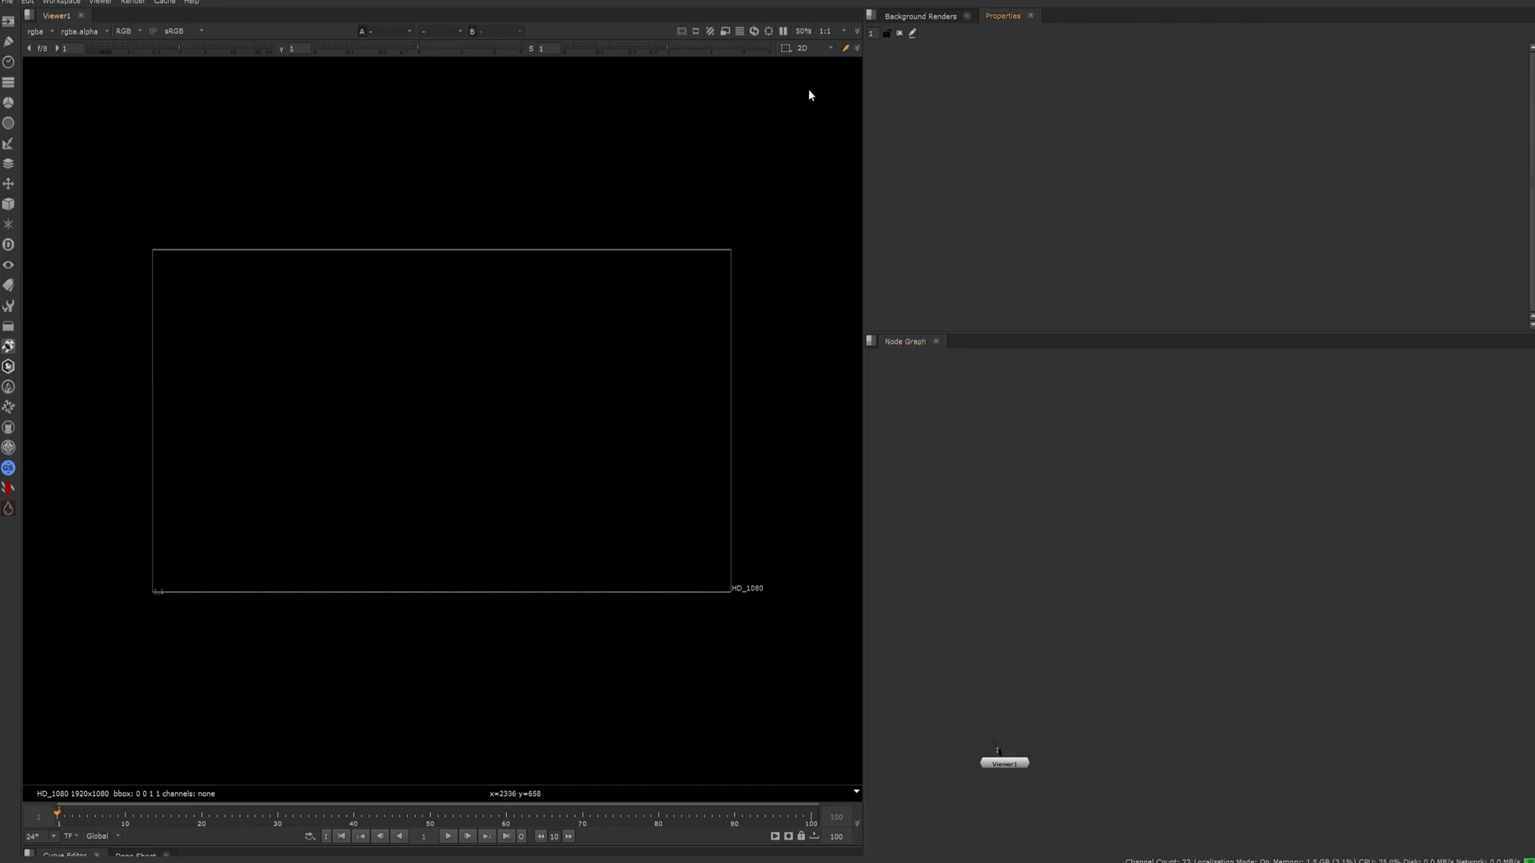
Switch the interface layout through the Compositing, Large Node Graph and Scripting workspaces to compare them
click(62, 2)
click(83, 67)
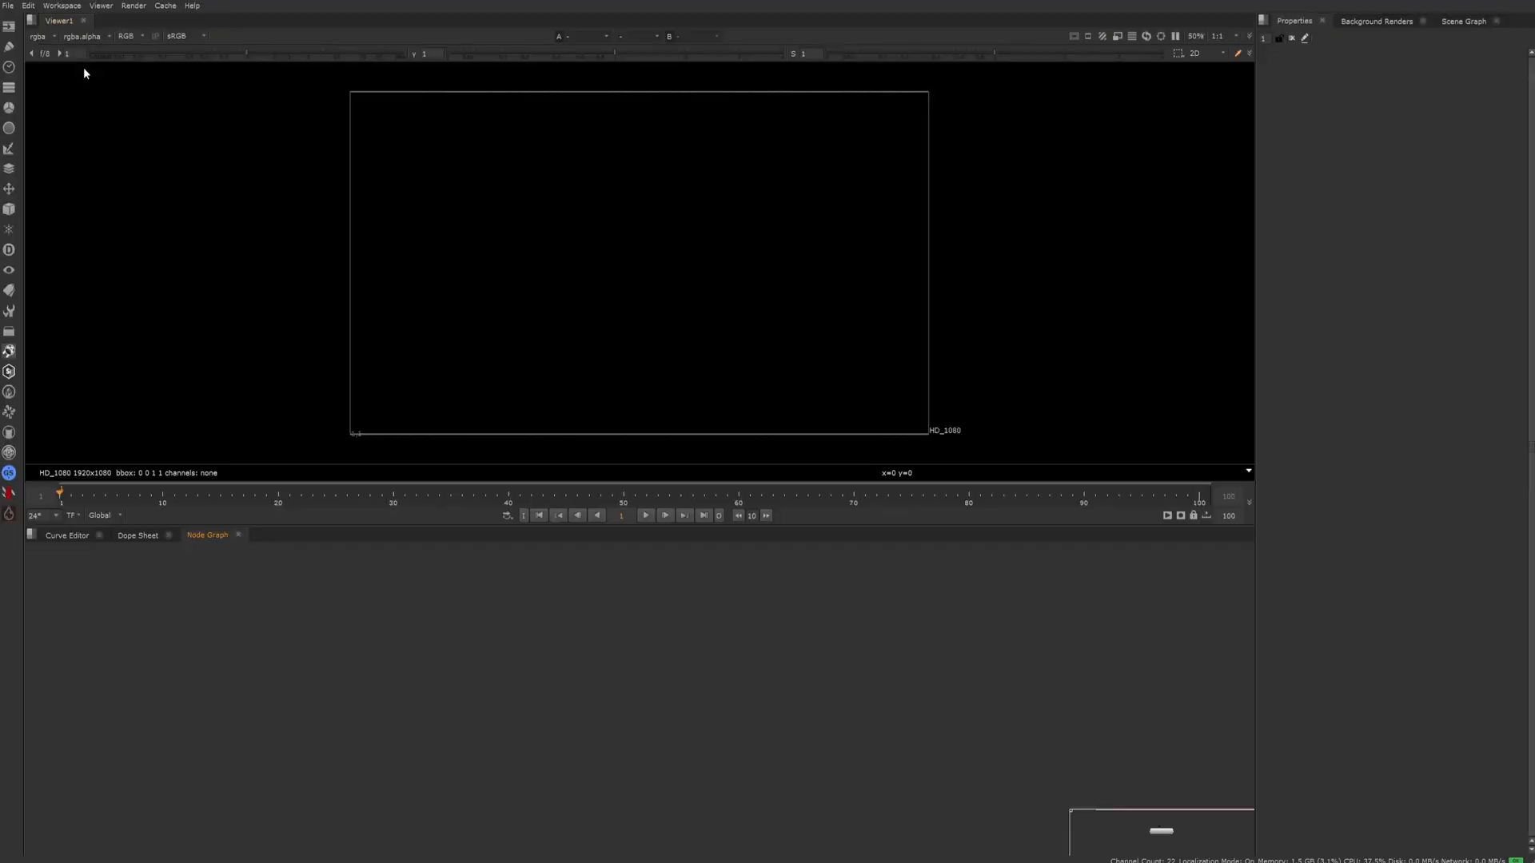
click(57, 7)
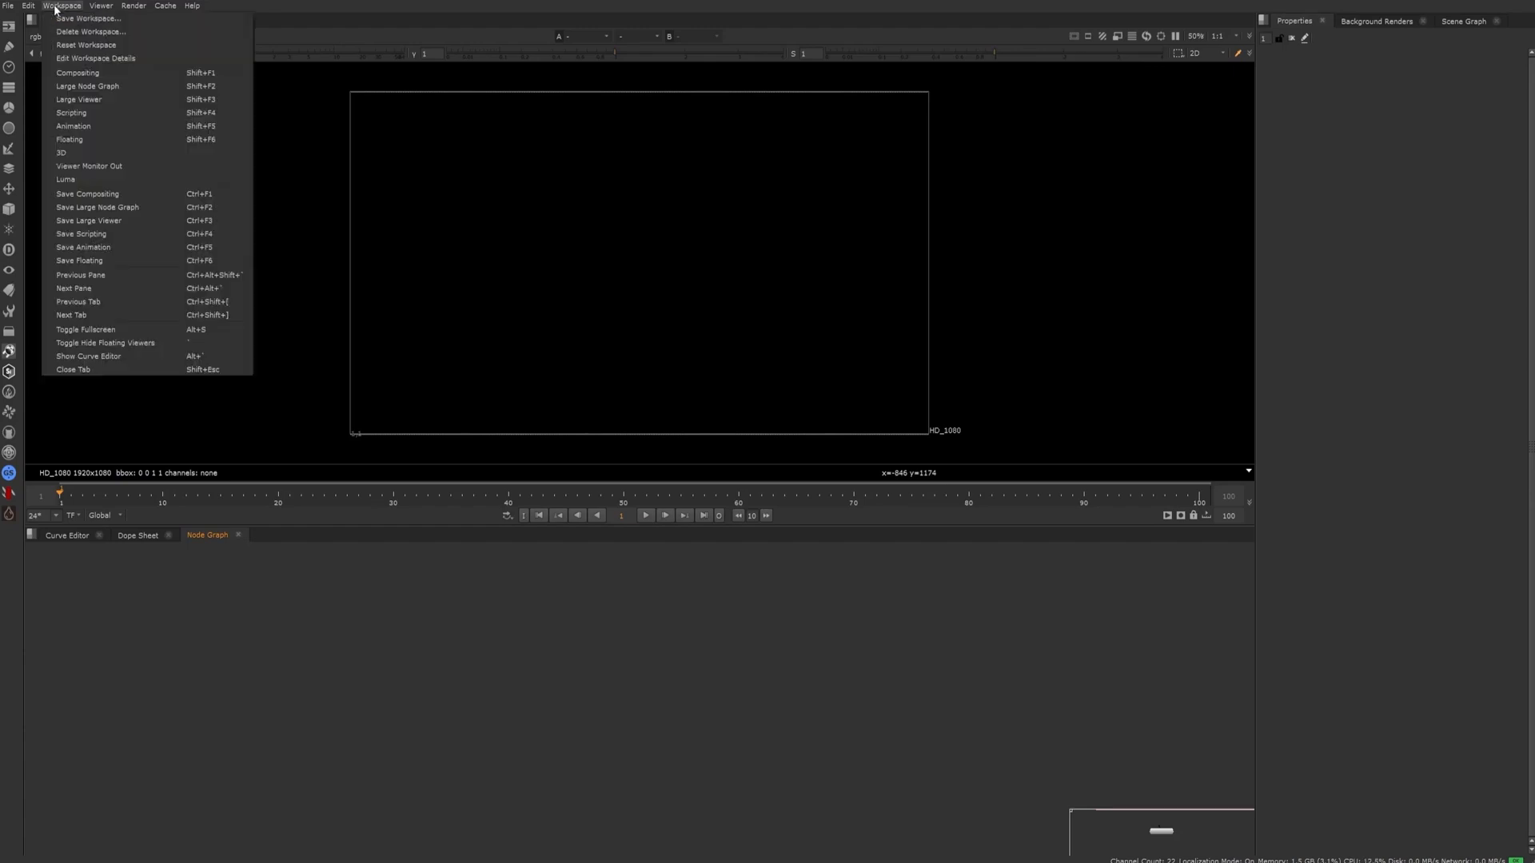
click(89, 95)
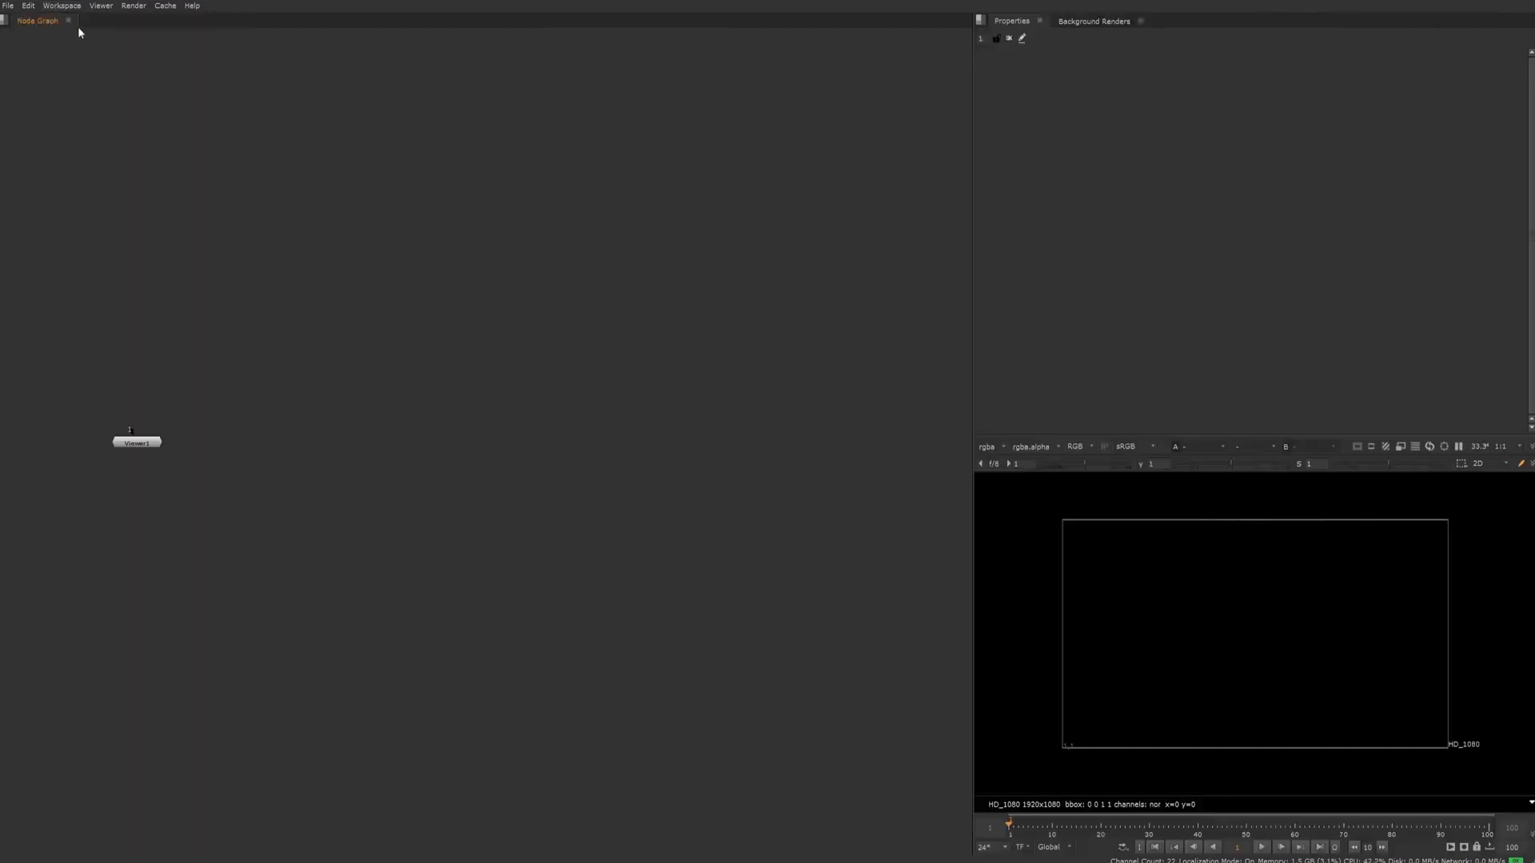
click(68, 7)
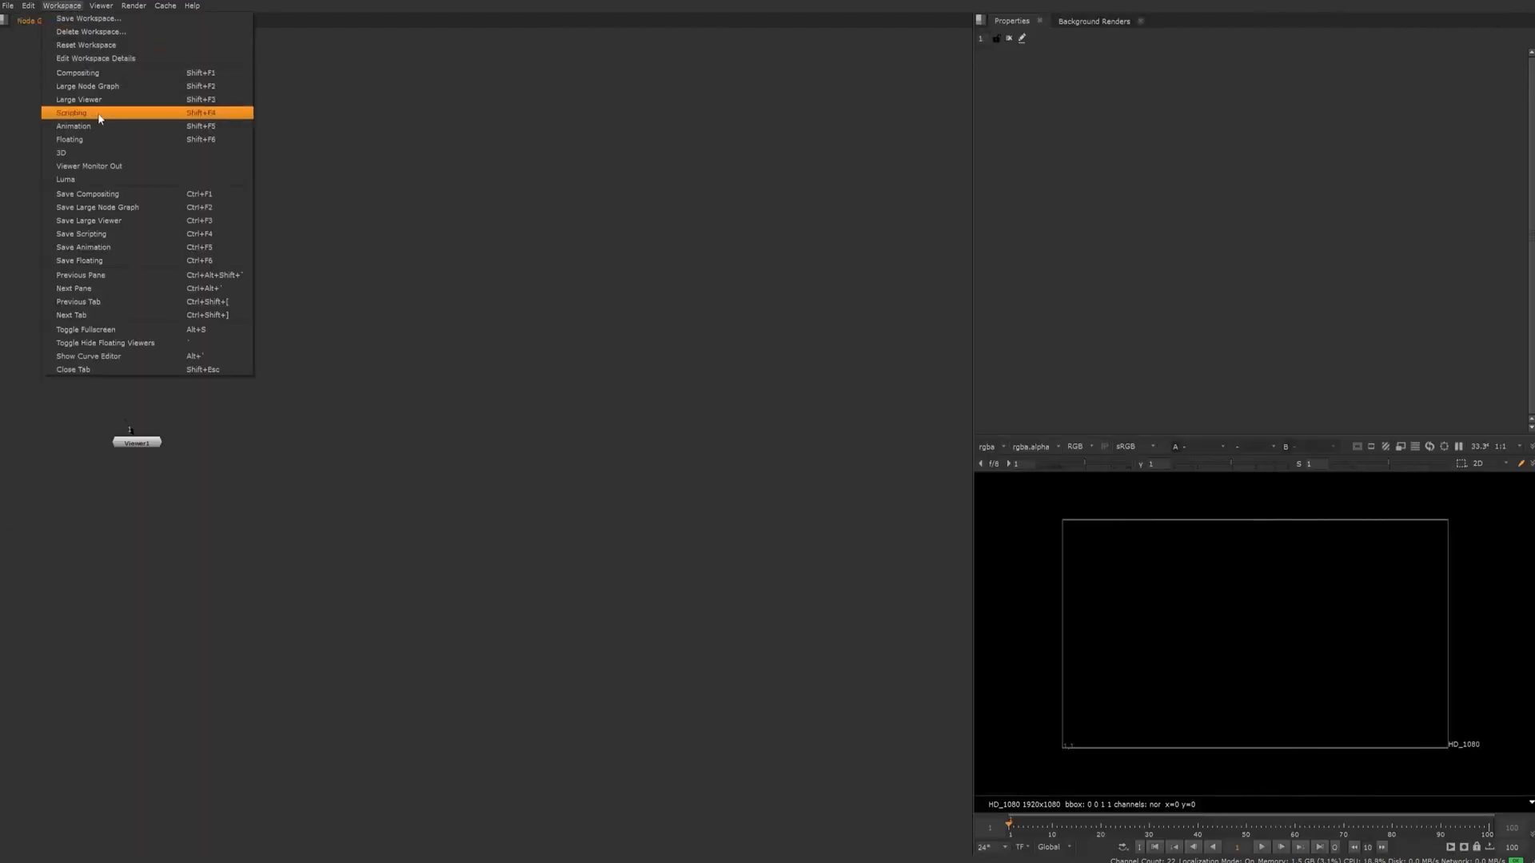
click(100, 113)
Preview the Floating, Animation and remaining preset workspaces
click(62, 6)
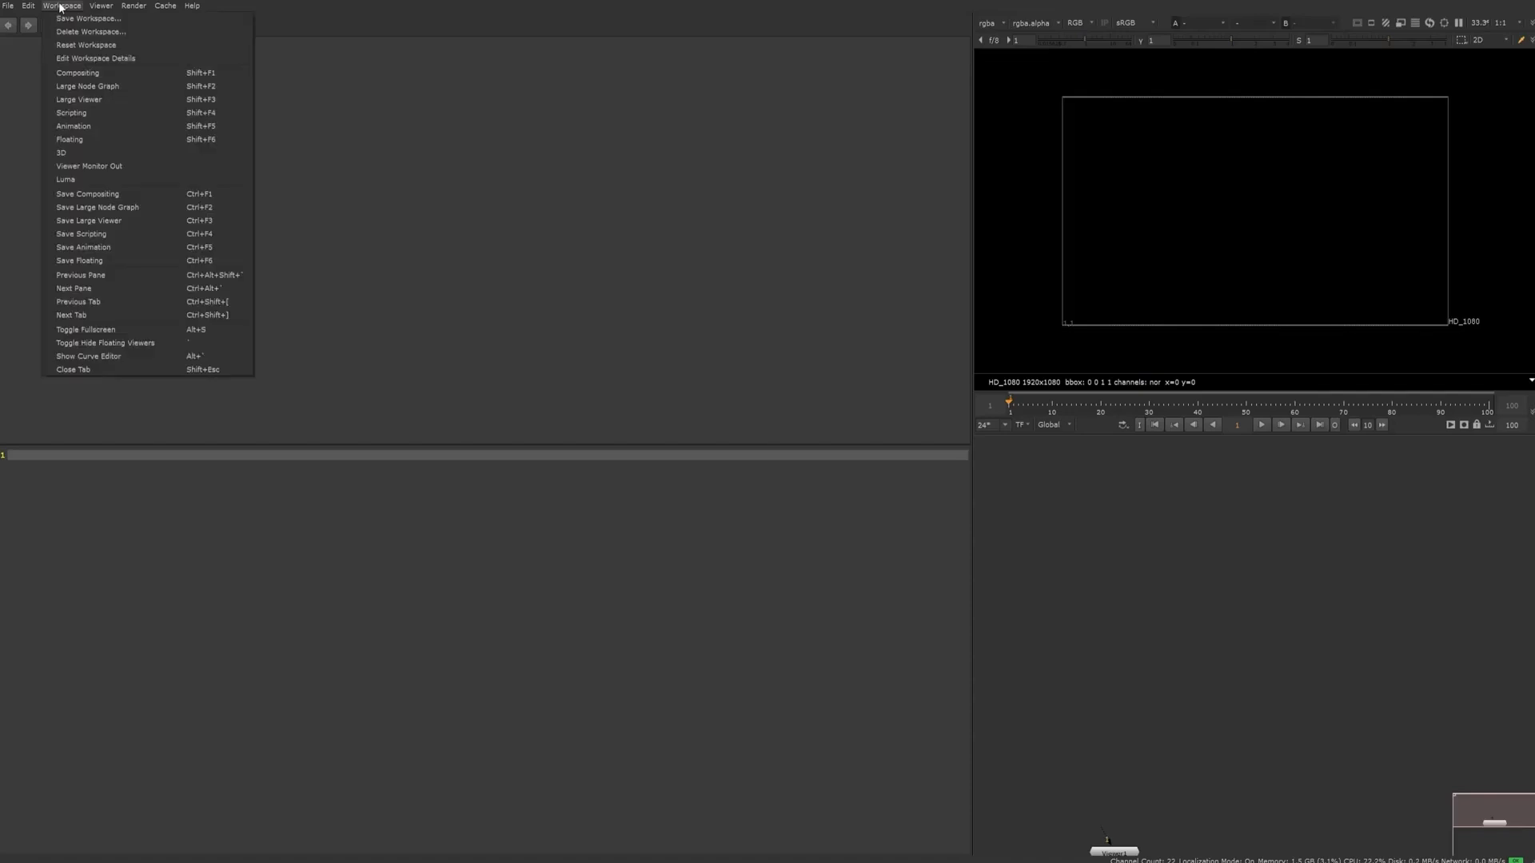
click(84, 138)
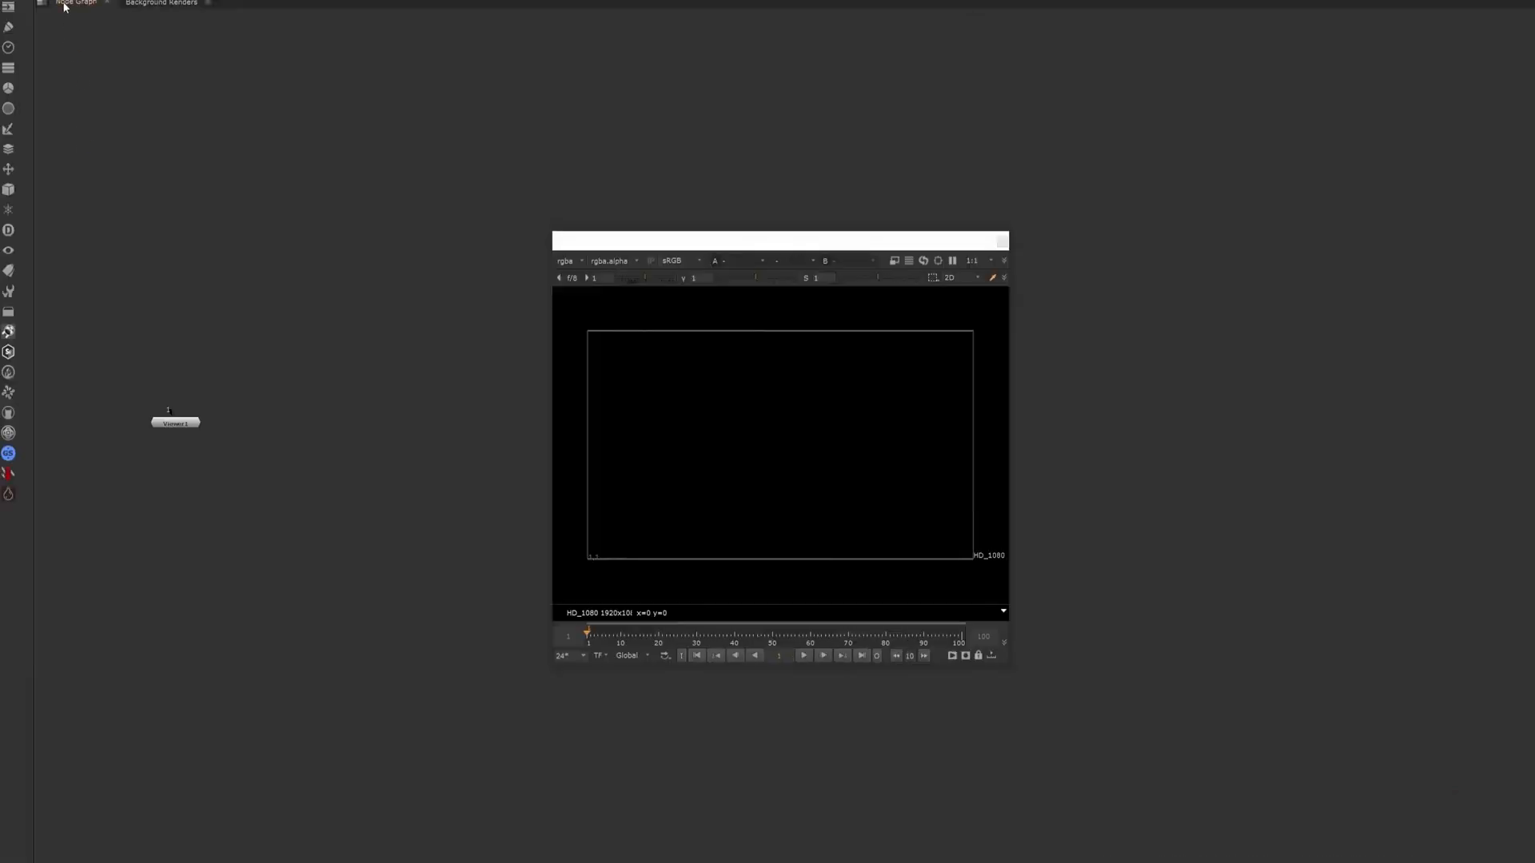
click(66, 5)
click(87, 120)
click(68, 5)
click(78, 160)
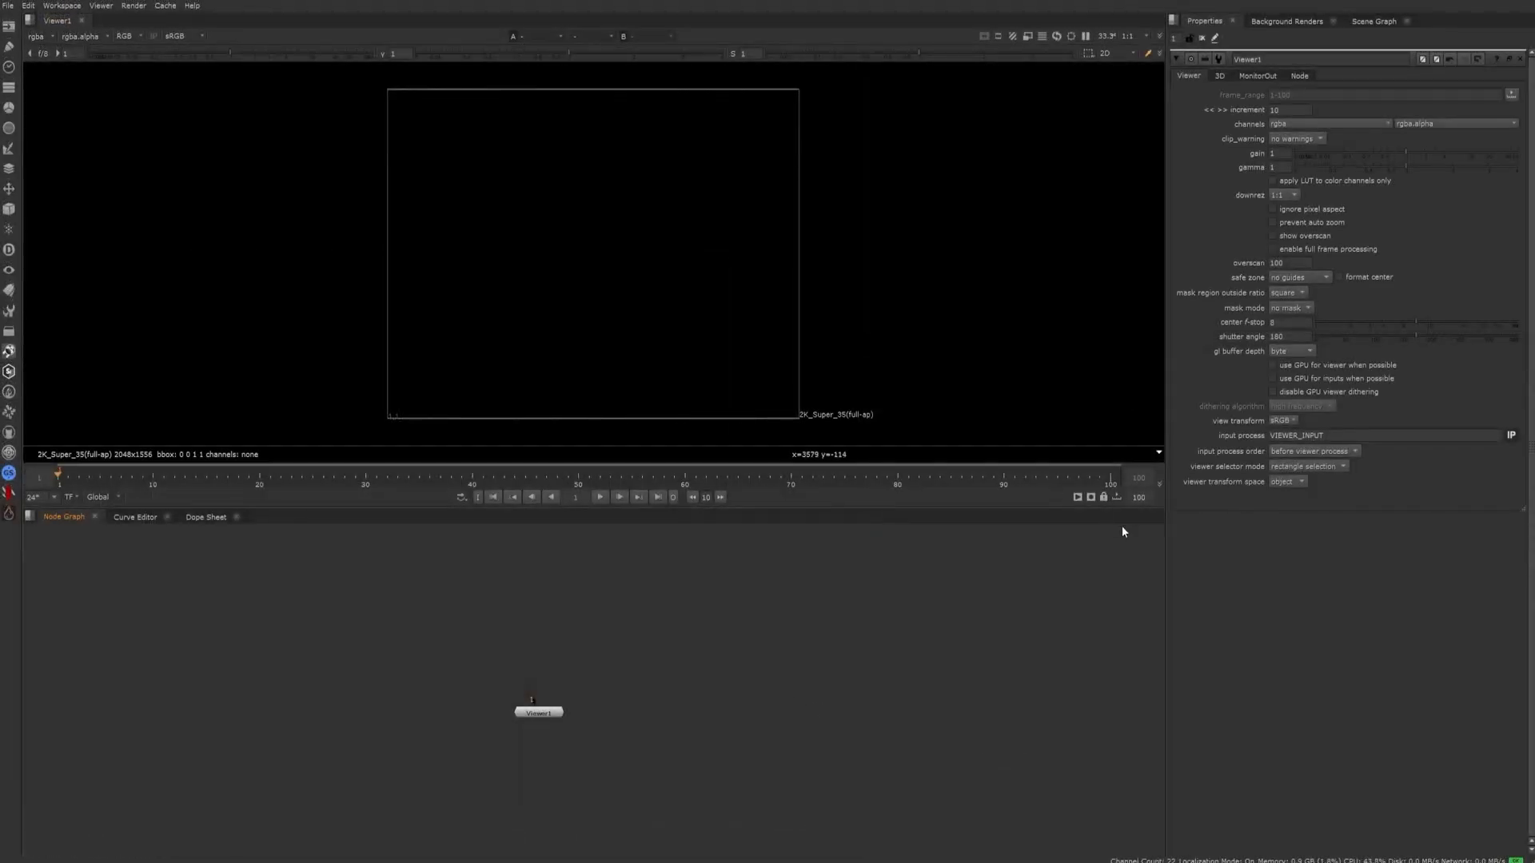
click(8, 6)
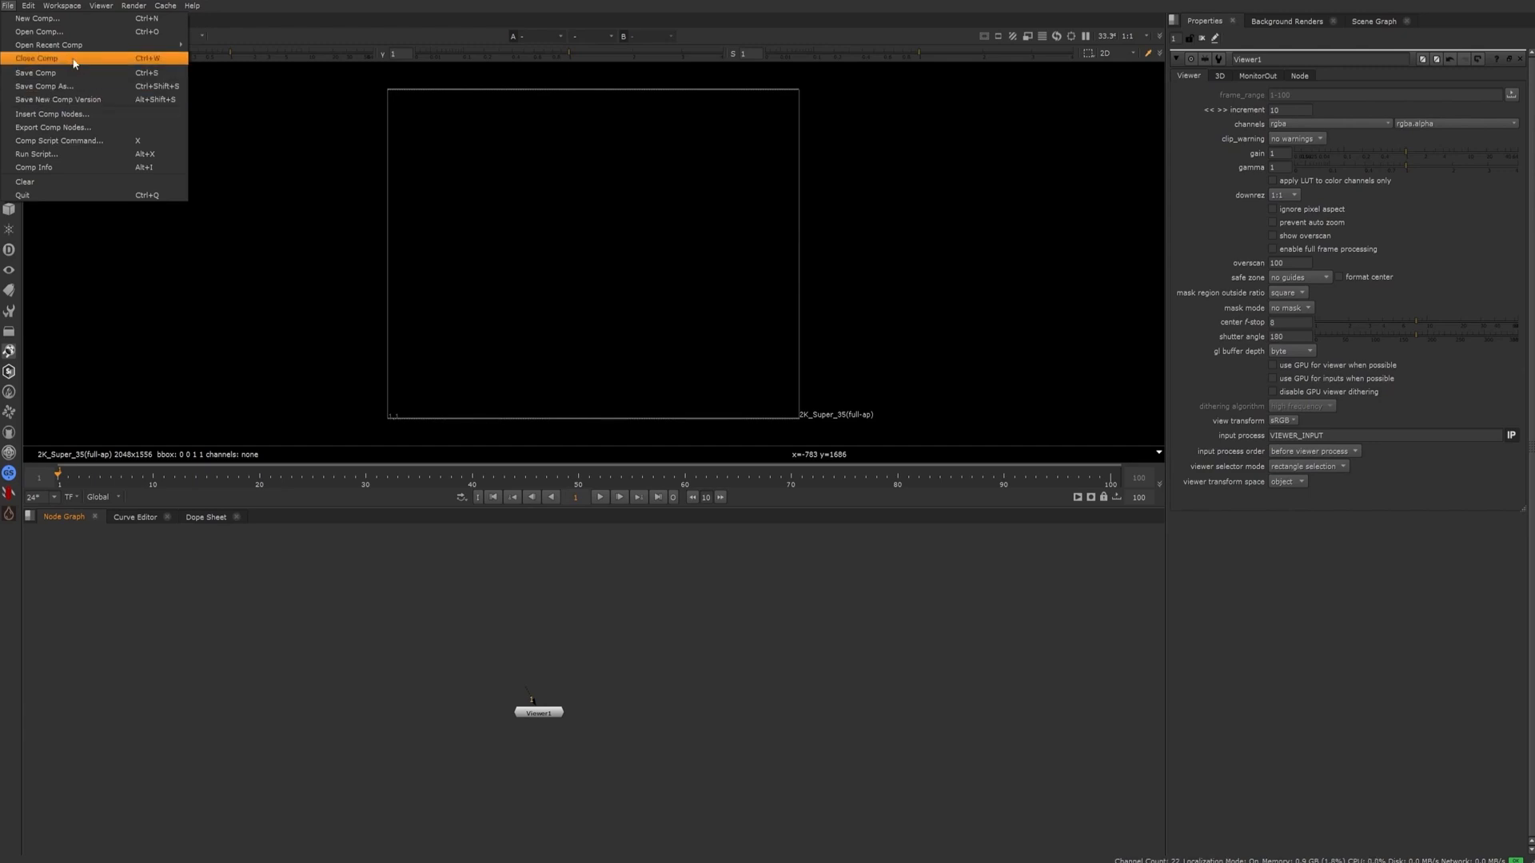
mouse_move(69, 51)
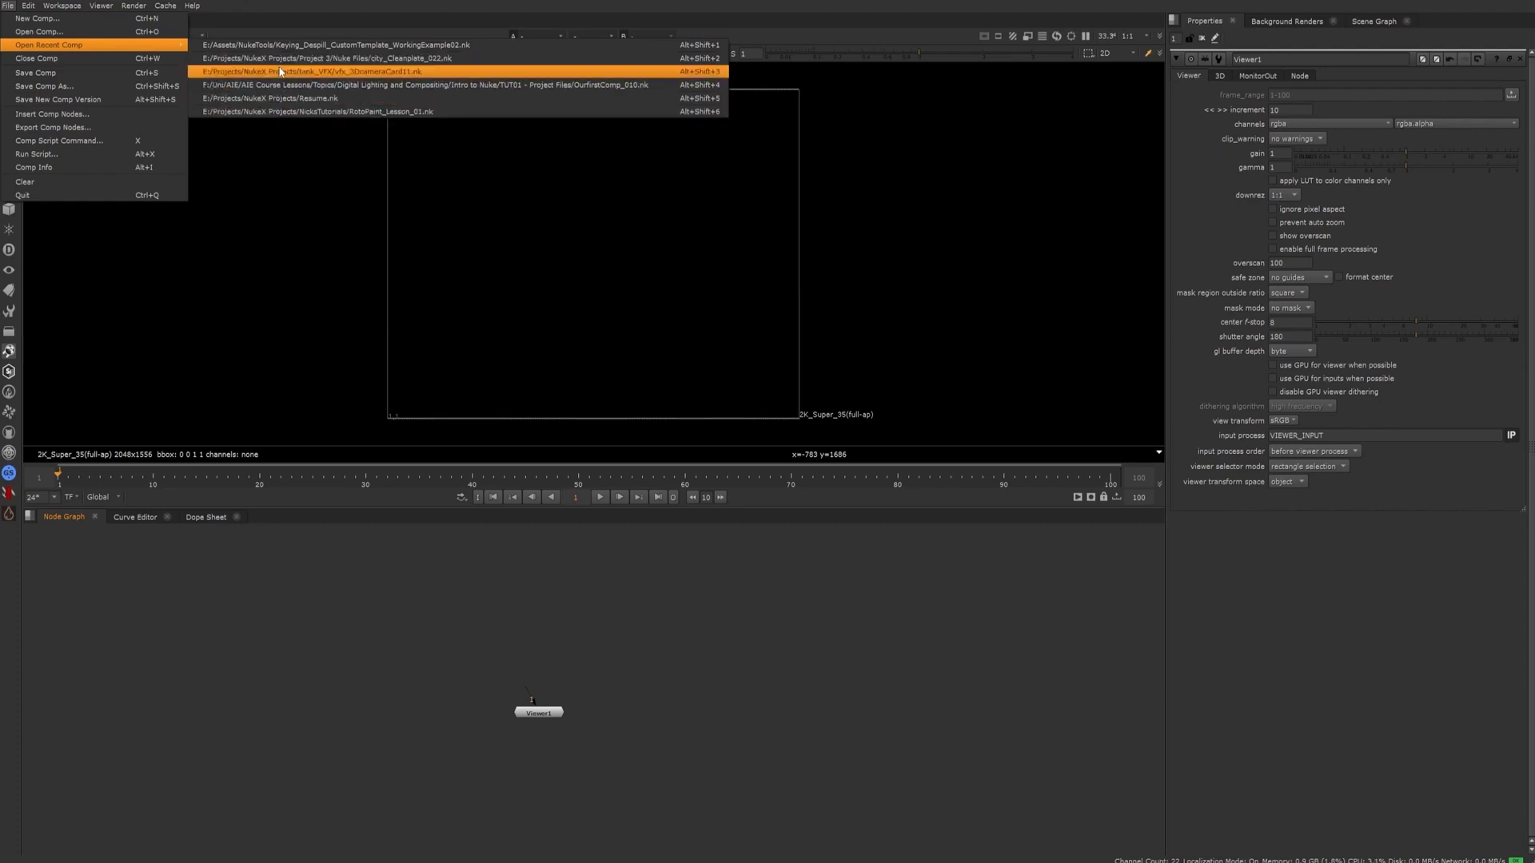
click(54, 78)
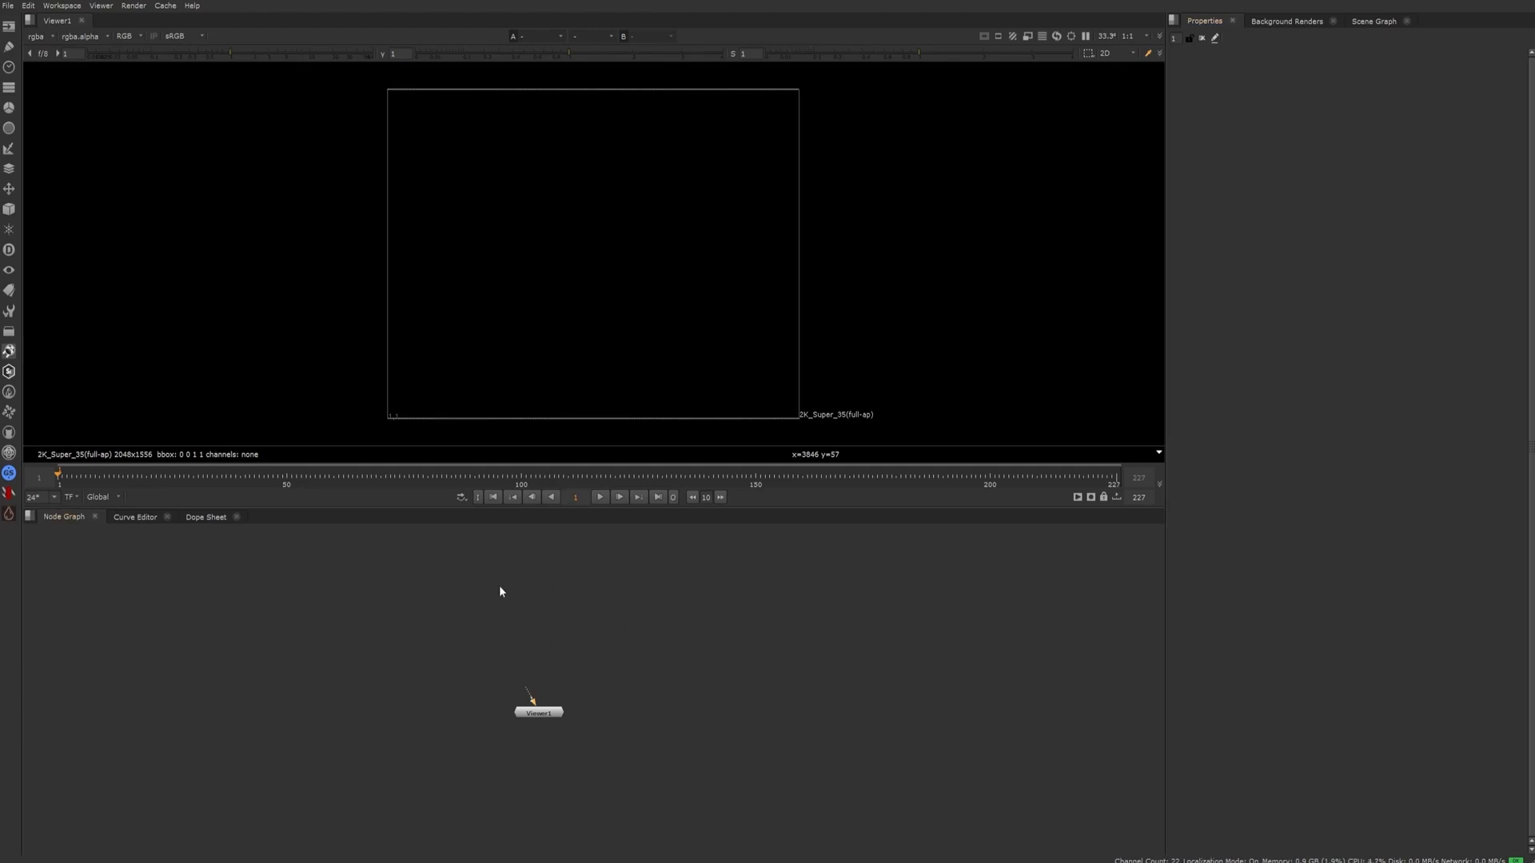
Search the available nodes for "read" and "h" in the Node Graph and close the search without adding a node
drag(353, 570, 743, 697)
key(Tab)
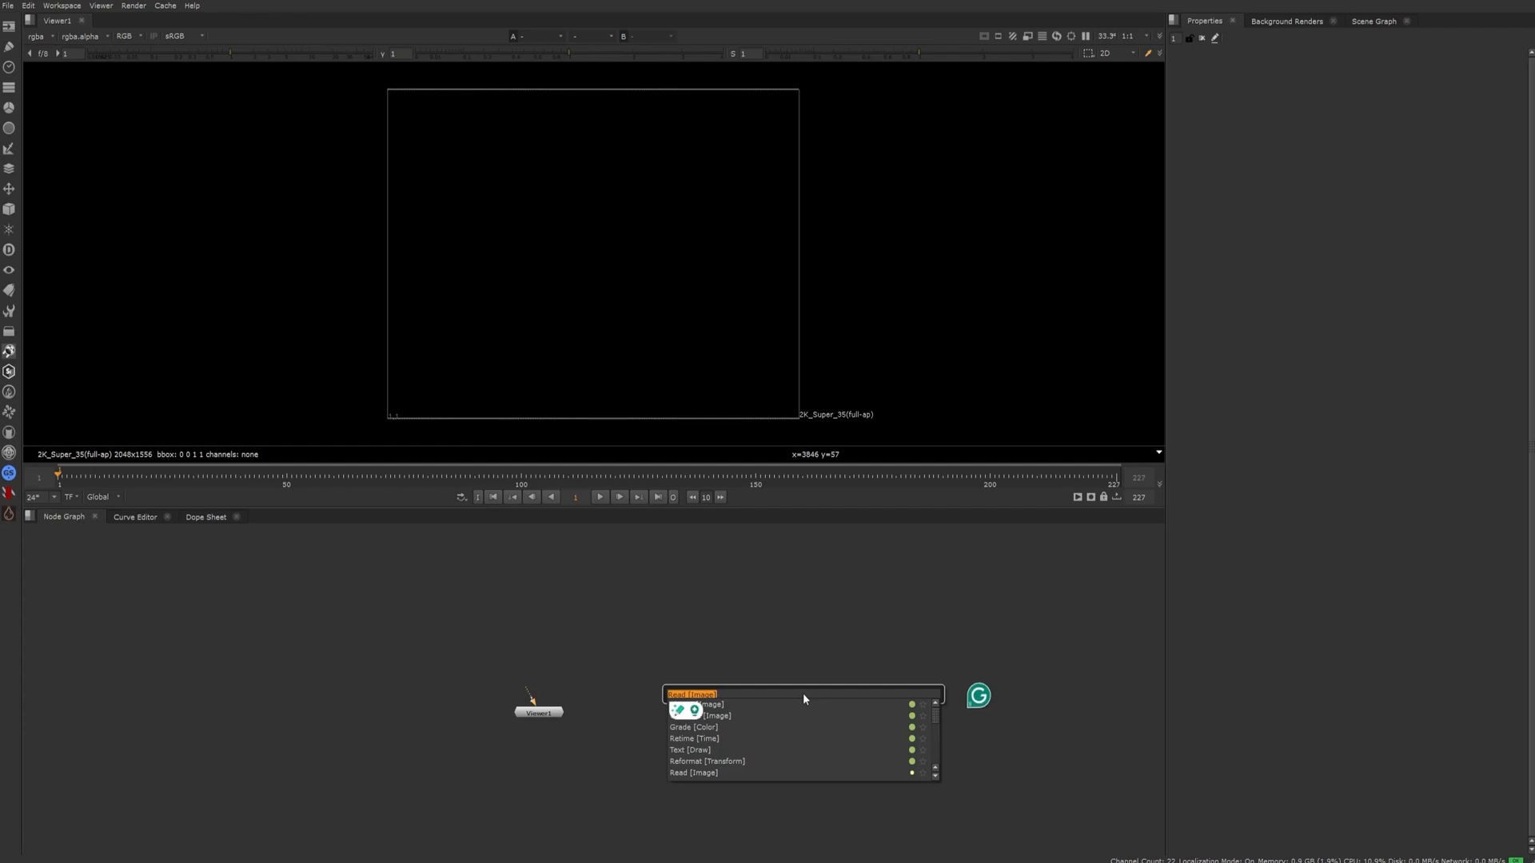
text(read)
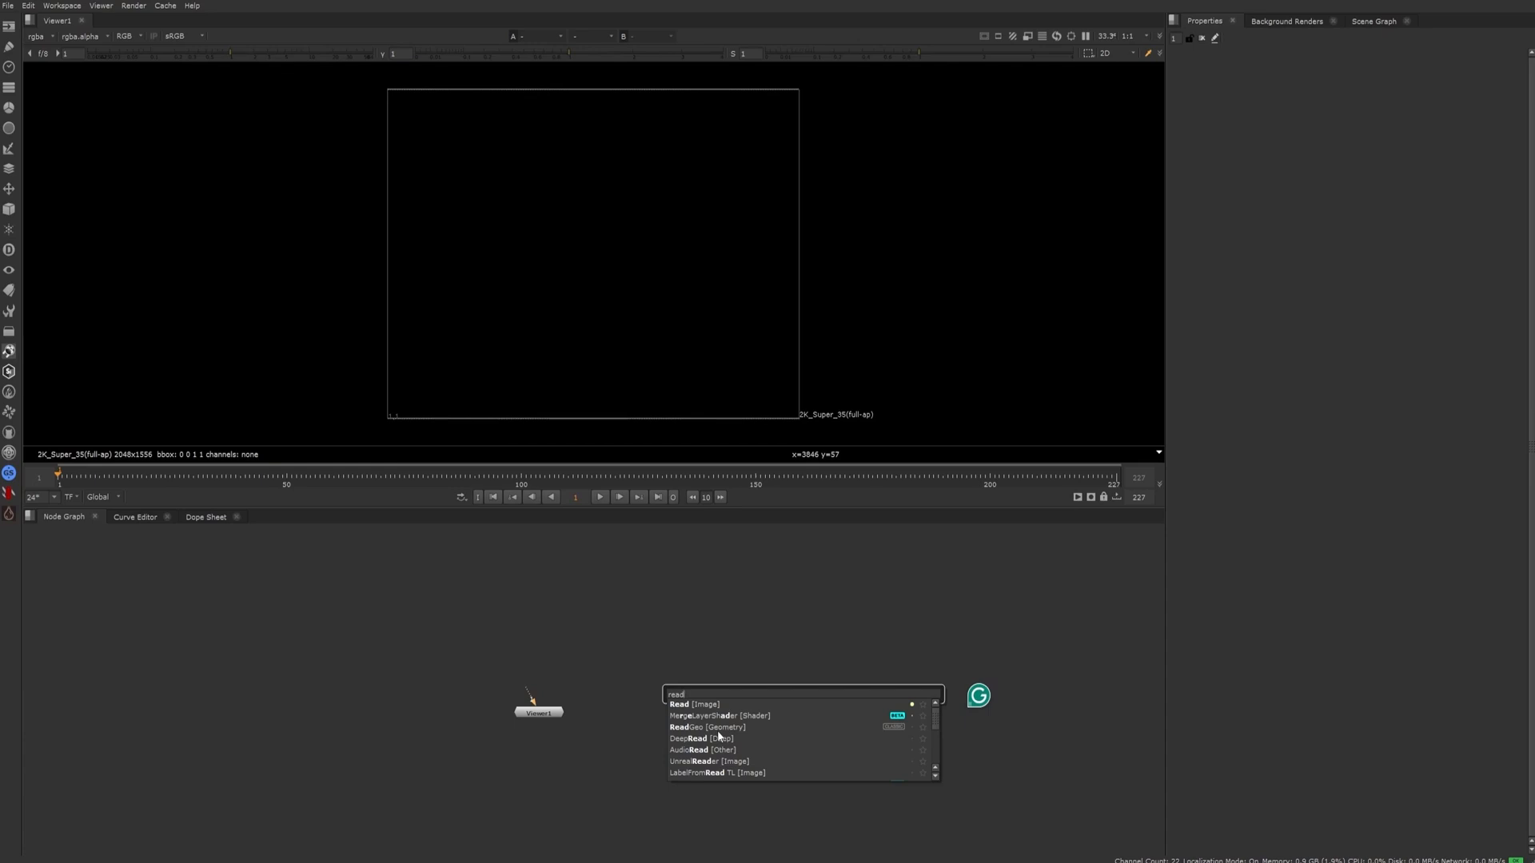
key(BackSpace)
key(BackSpace)
key(BackSpace)
key(BackSpace)
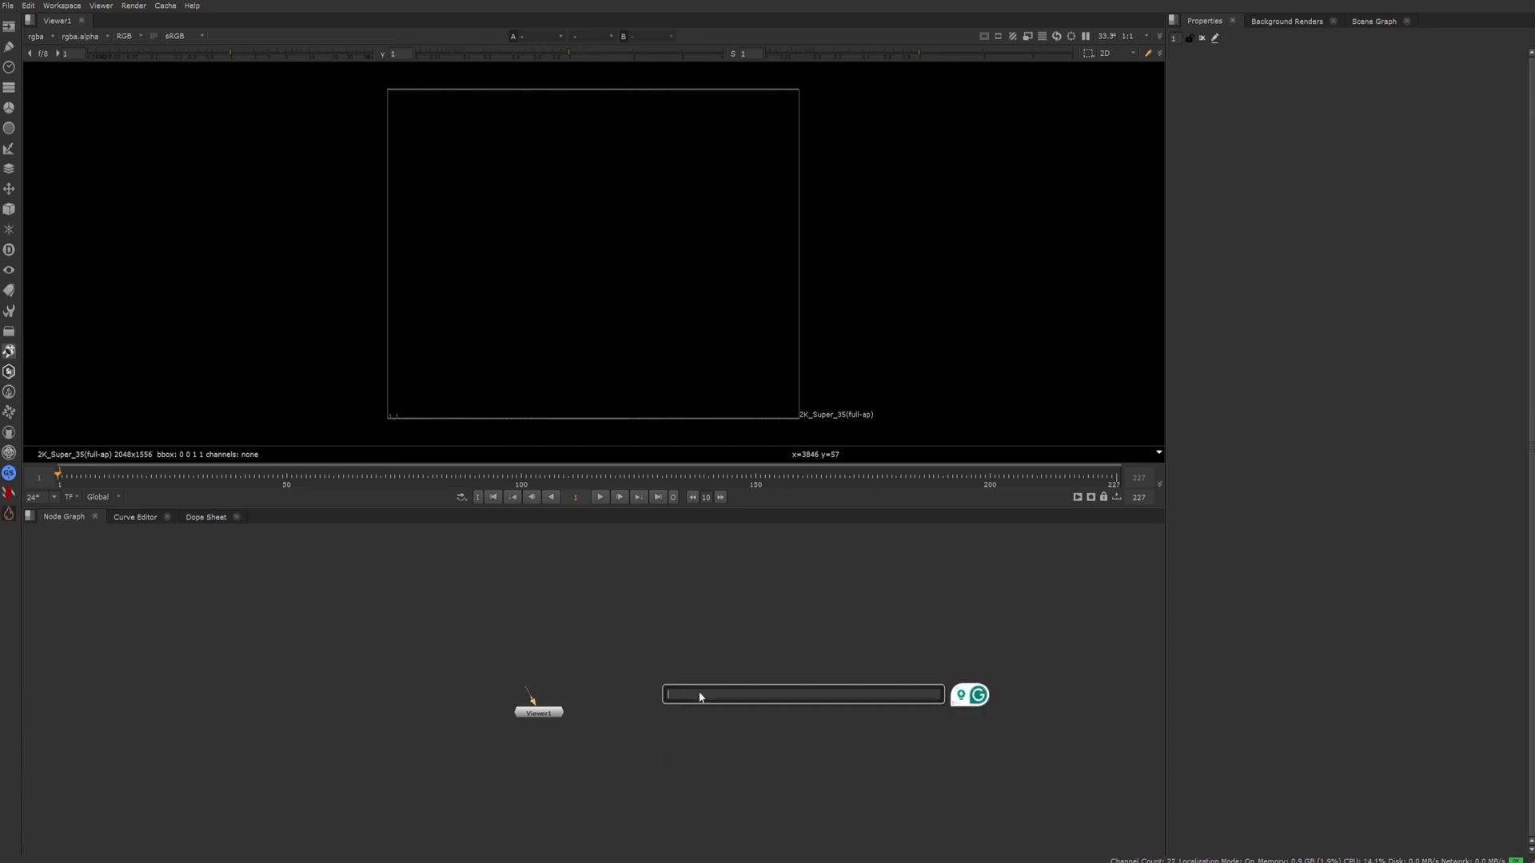
text(h)
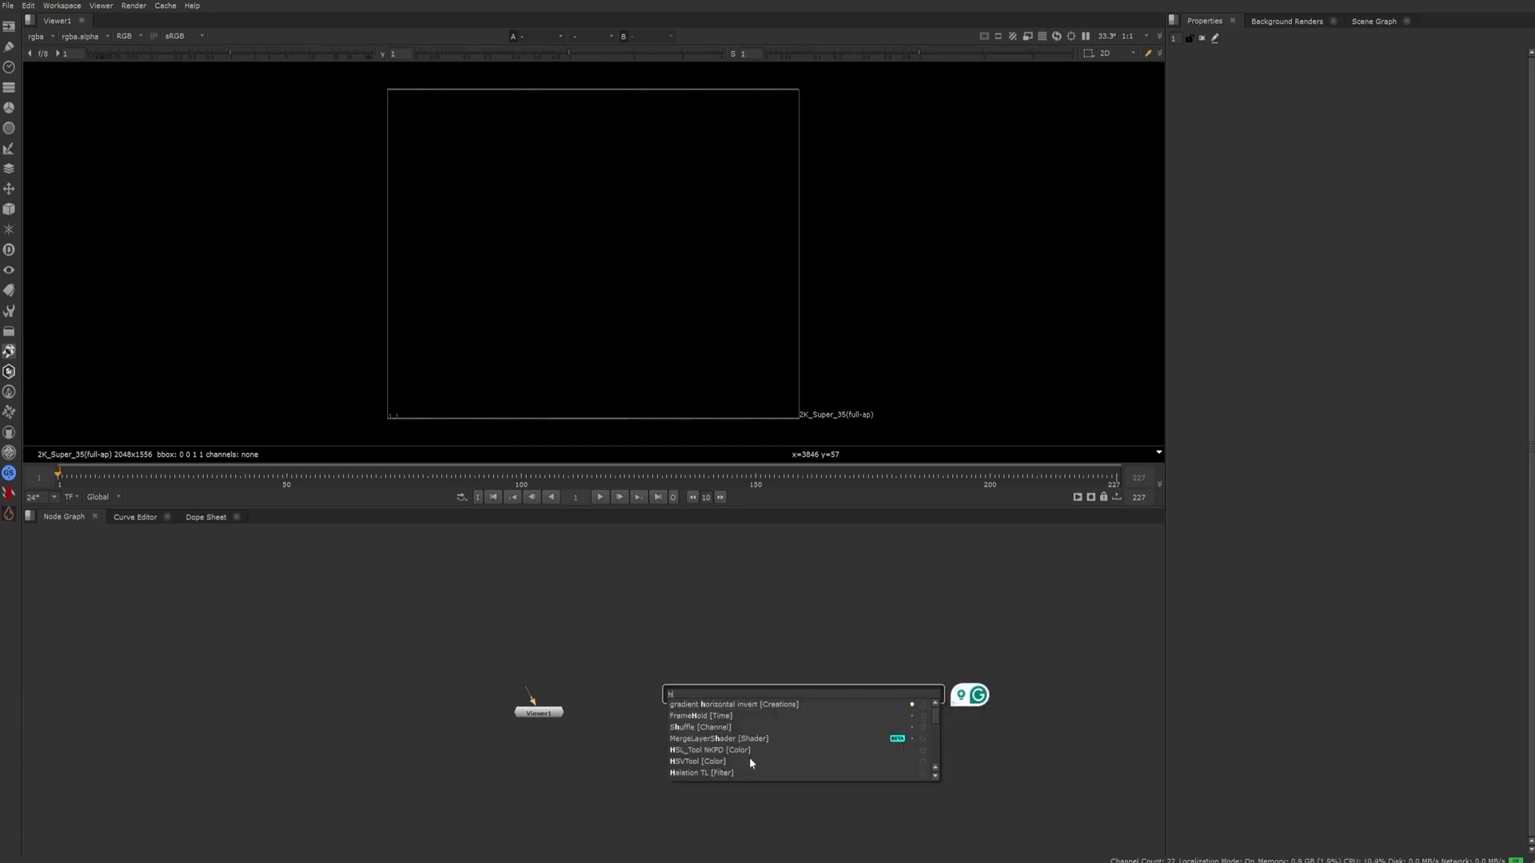
key(BackSpace)
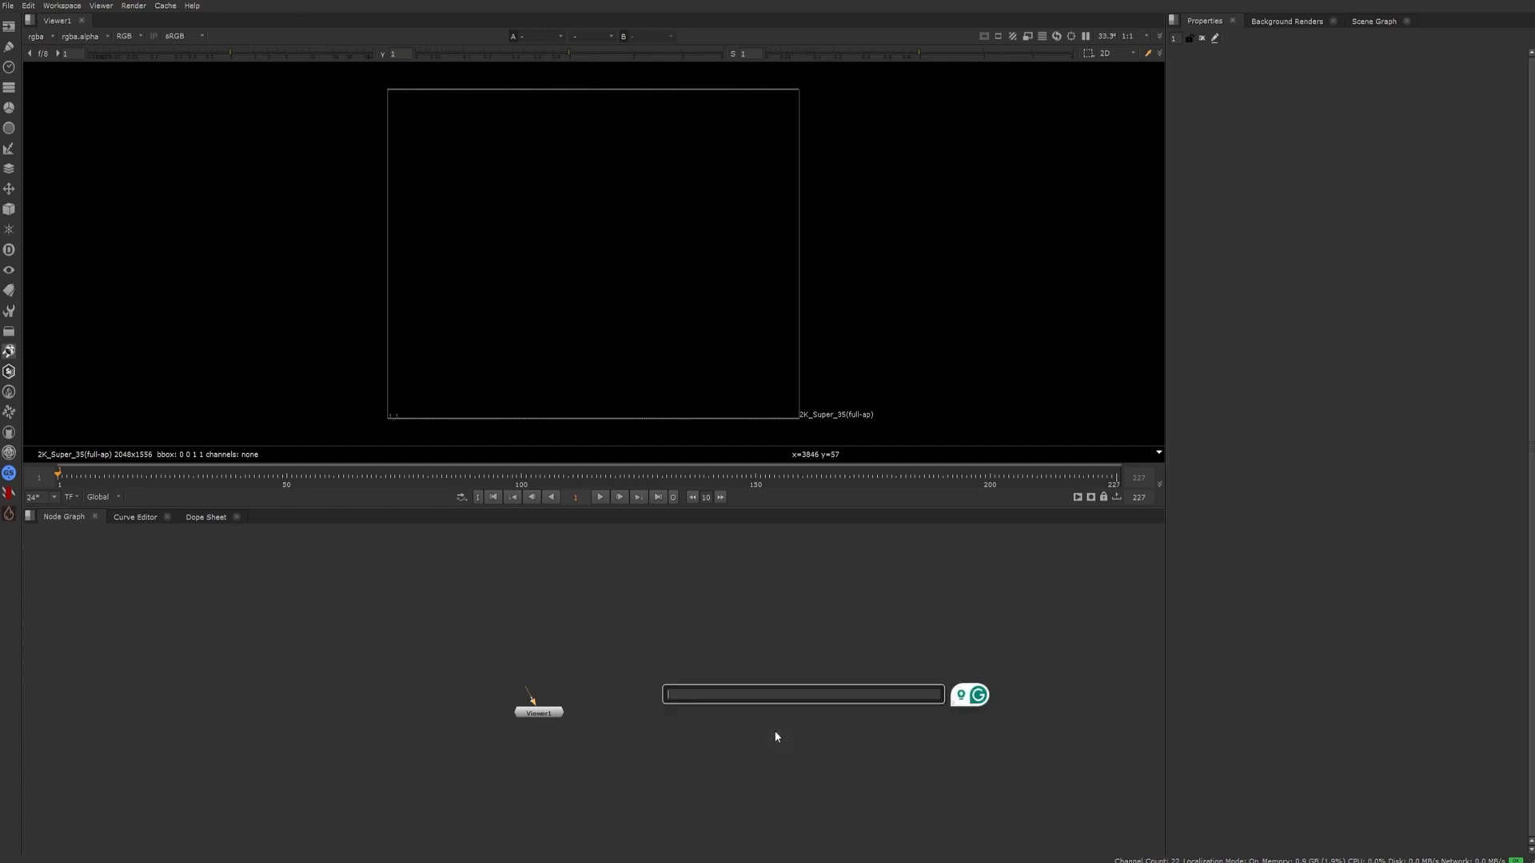
text(read)
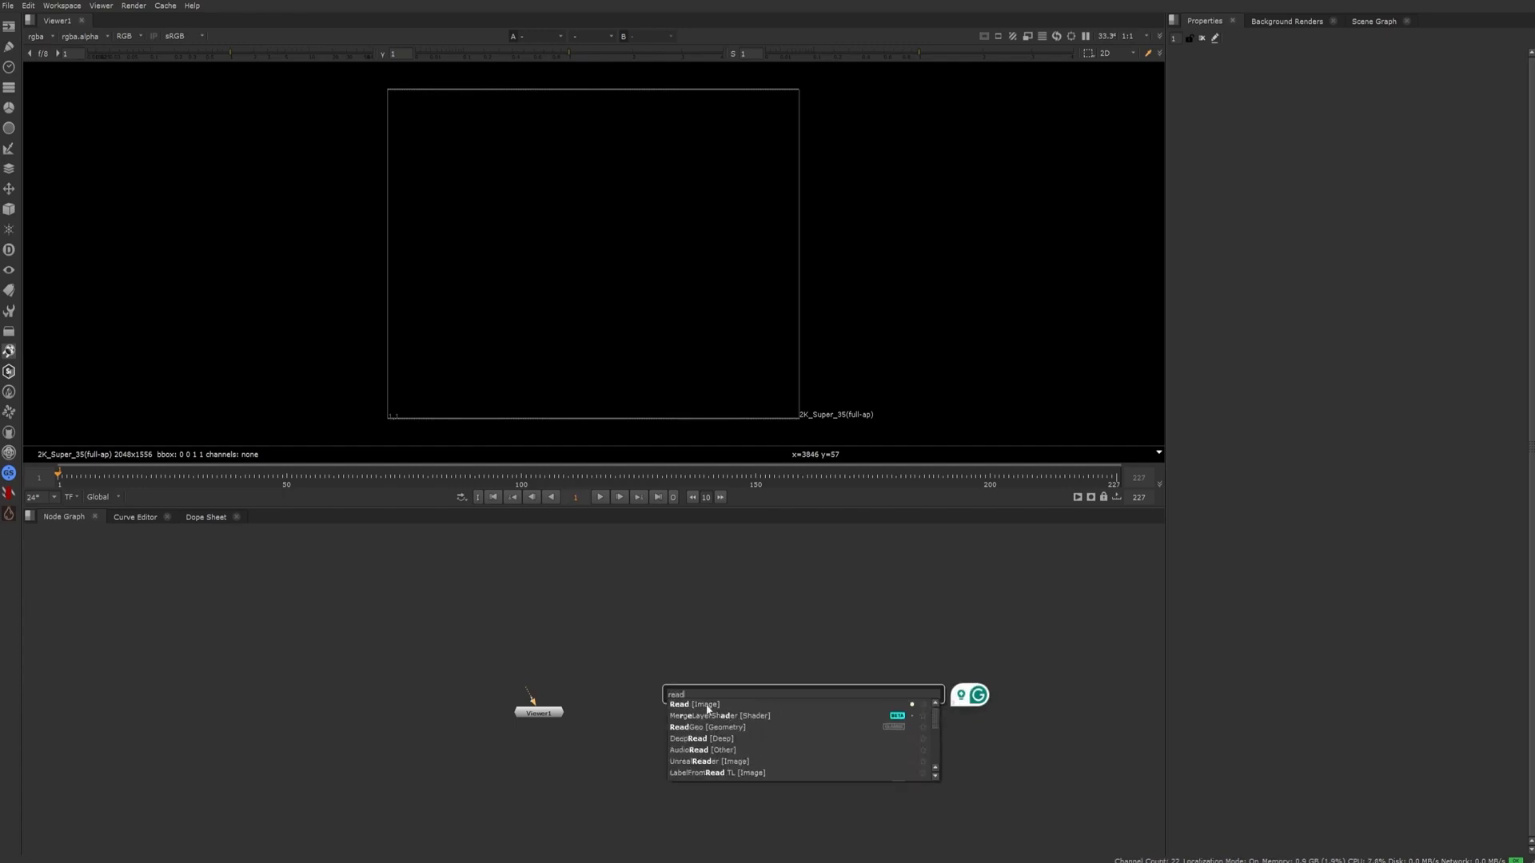
key(Escape)
Add a Read node that loads Stadium.mov from the Stock Footage folder
key(r)
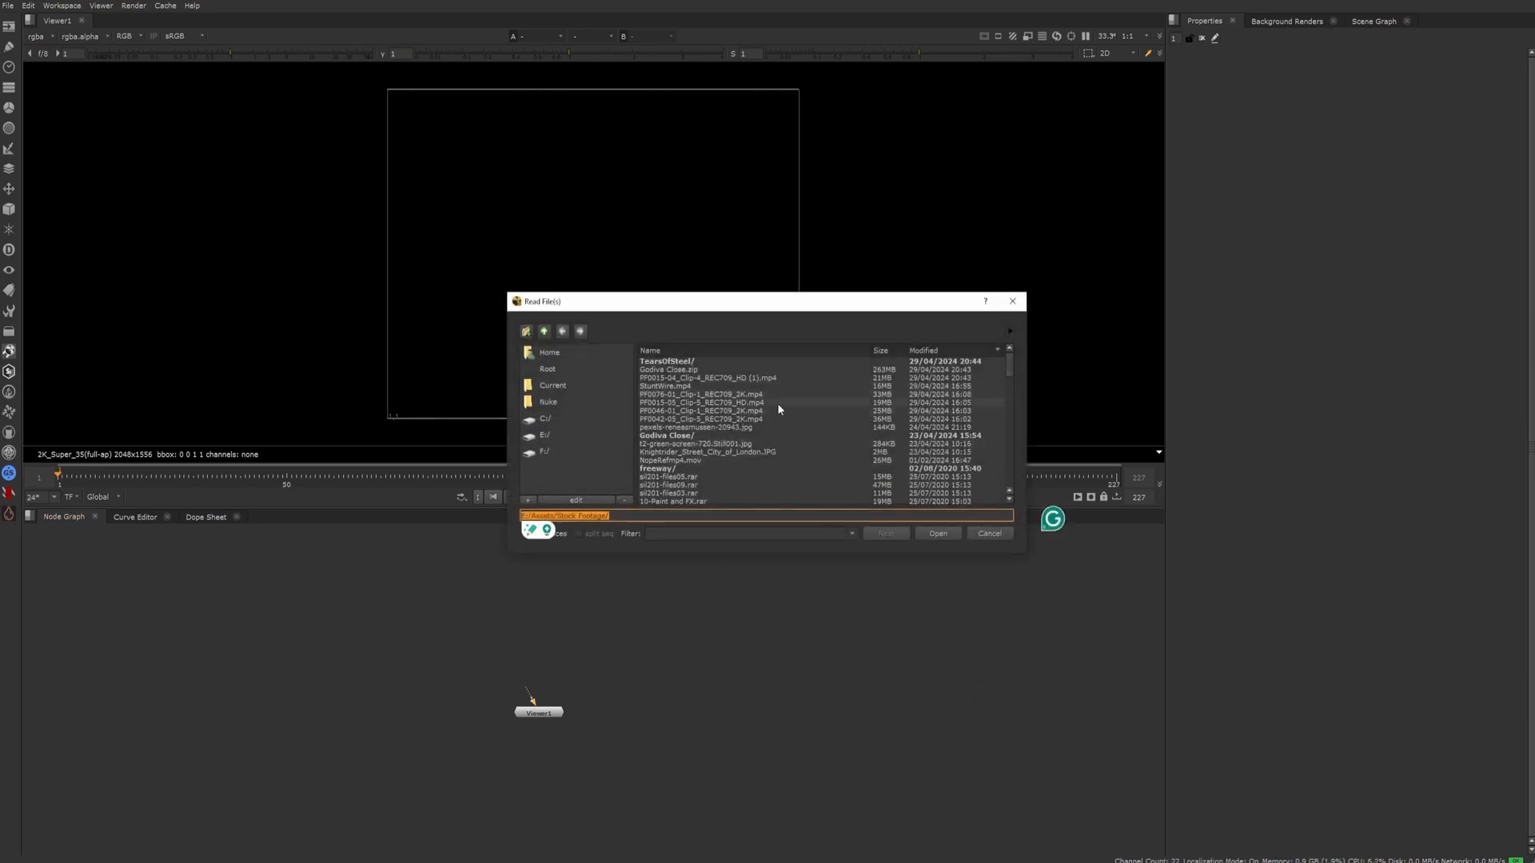
scroll(779, 407, down, 1)
scroll(780, 409, down, 15)
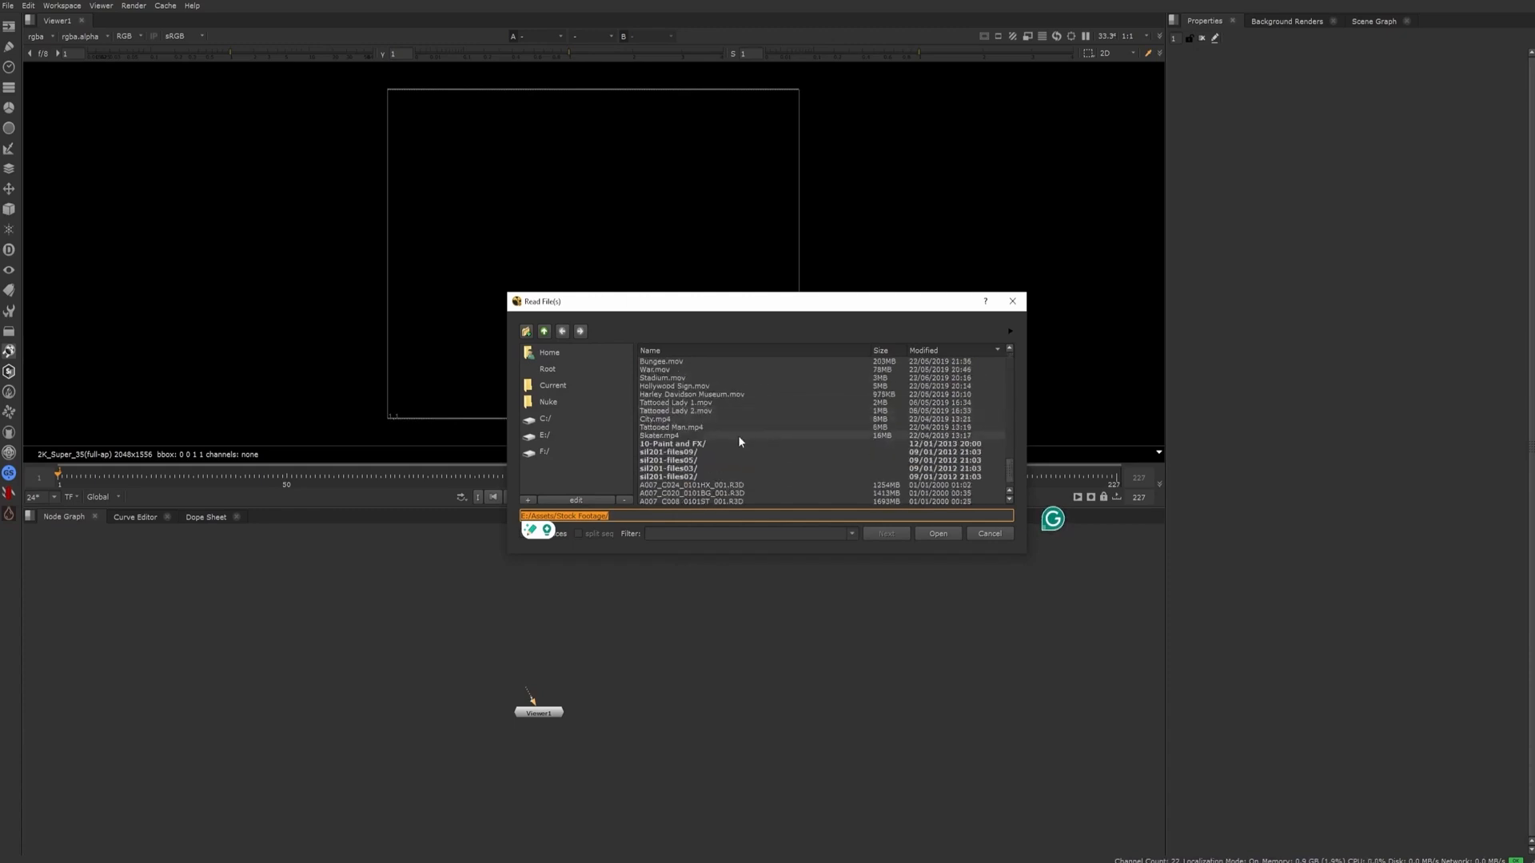
scroll(739, 441, up, 2)
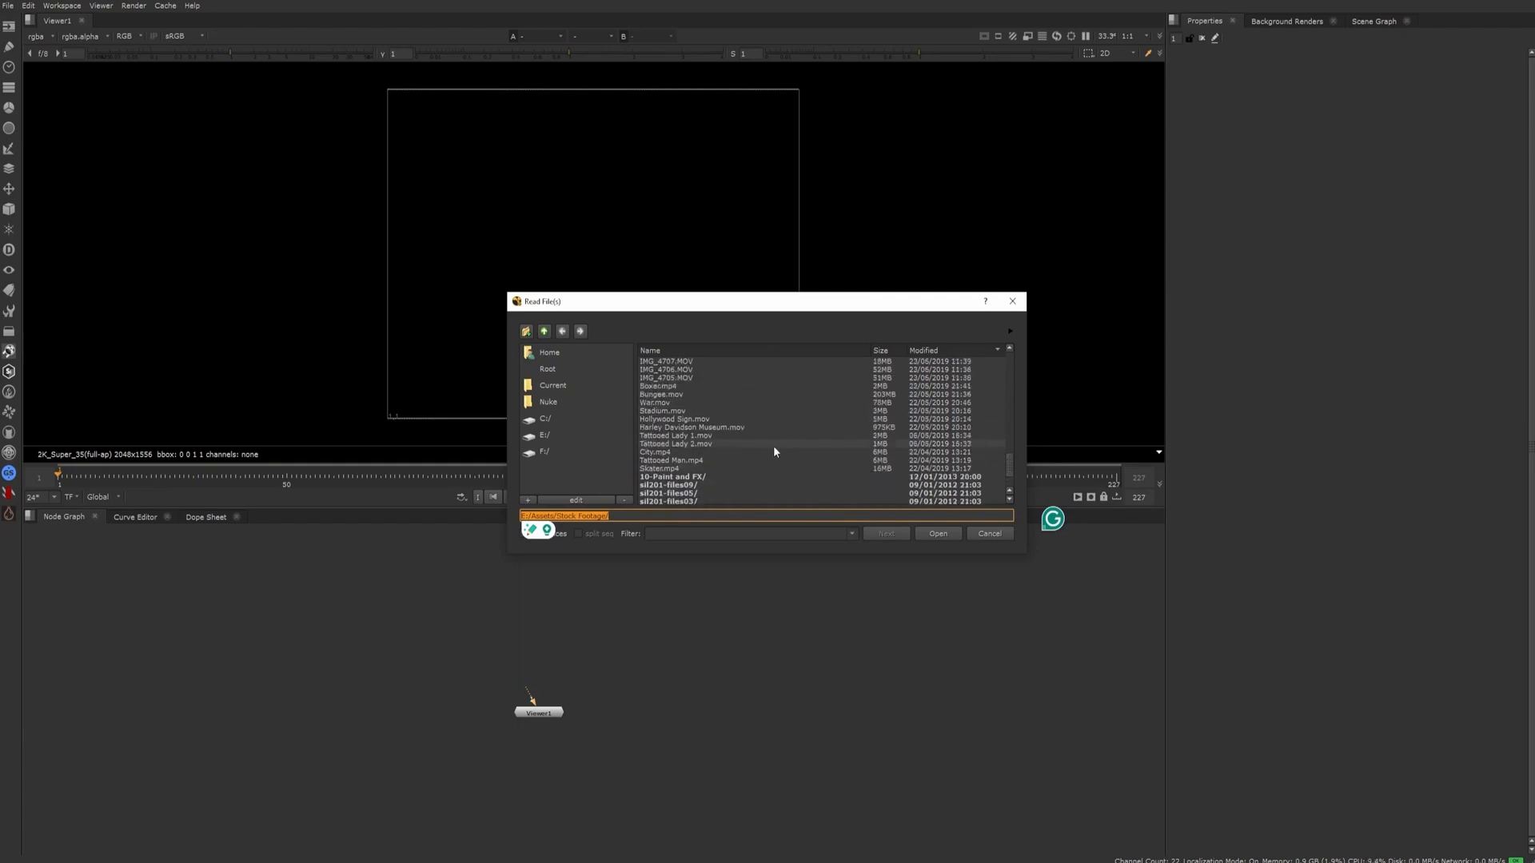
click(662, 411)
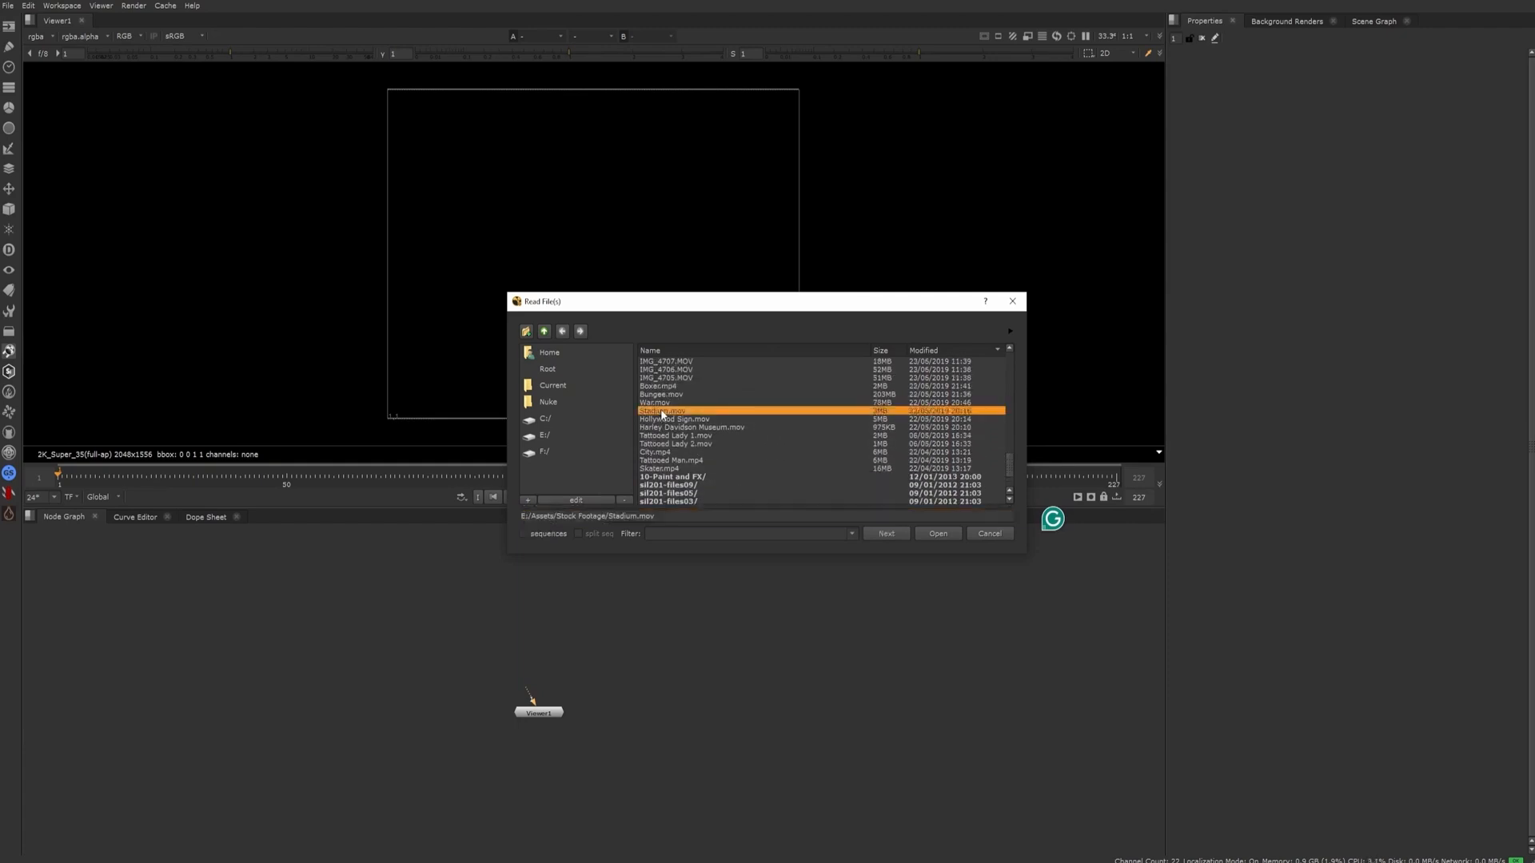
click(940, 534)
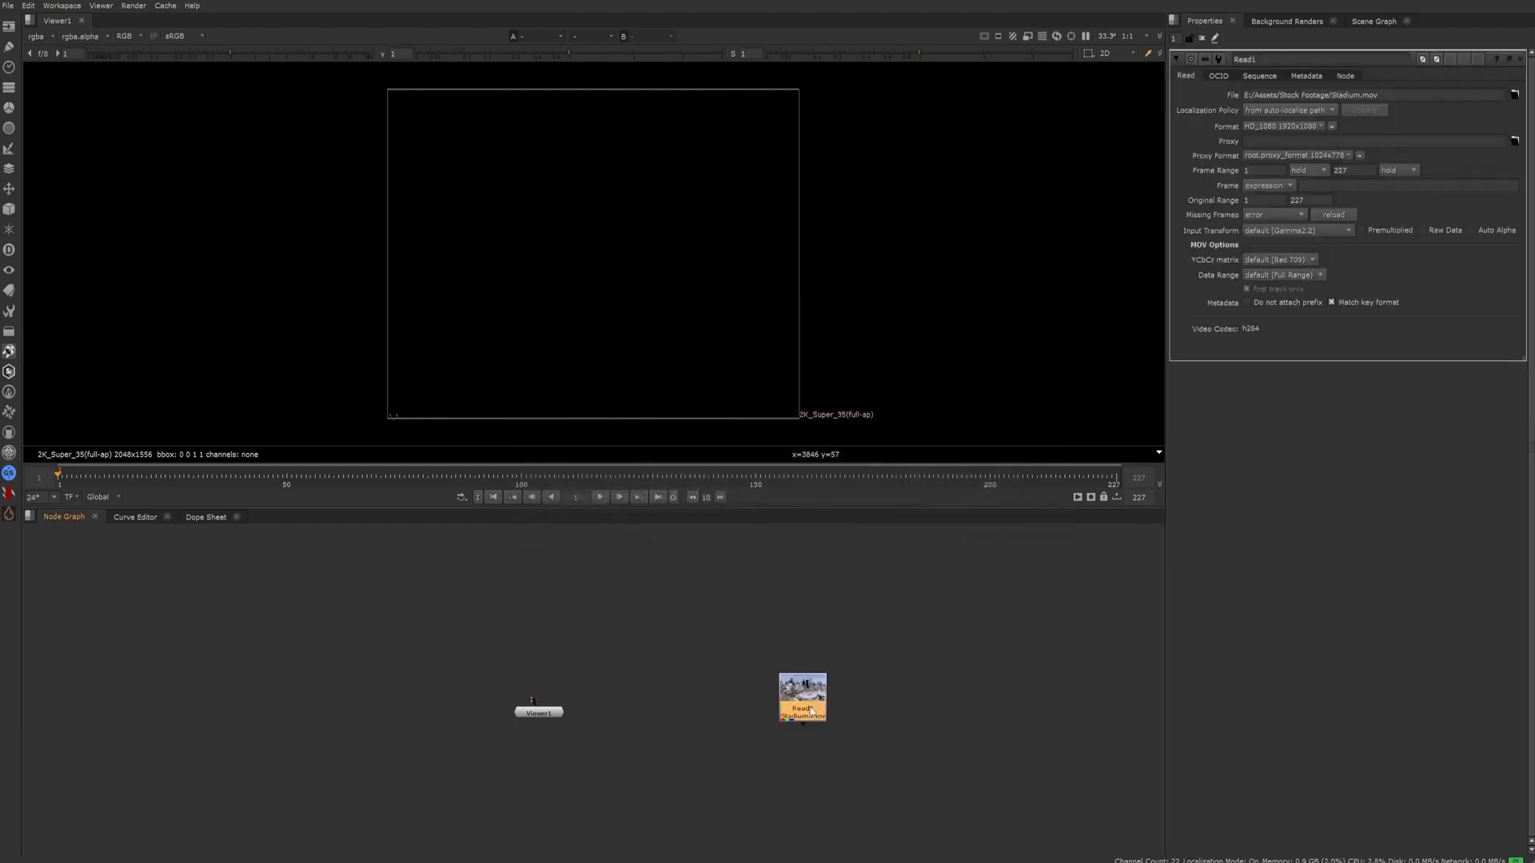
Move the Read1 node so it sits just above the Viewer1 node, and deselect it
drag(819, 711, 683, 627)
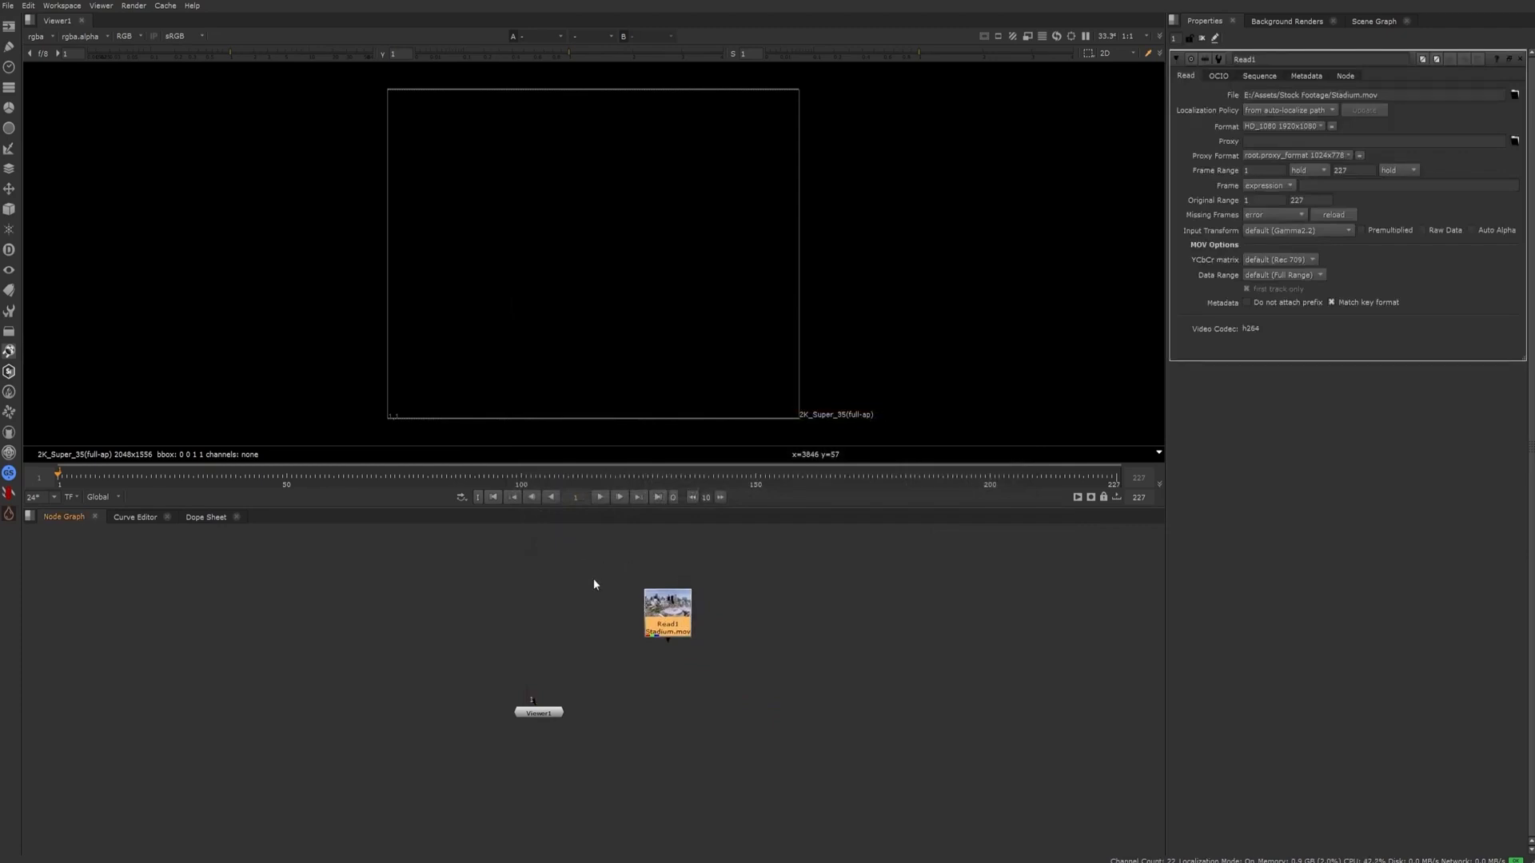
scroll(662, 619, up, 5)
scroll(780, 647, down, 3)
click(893, 714)
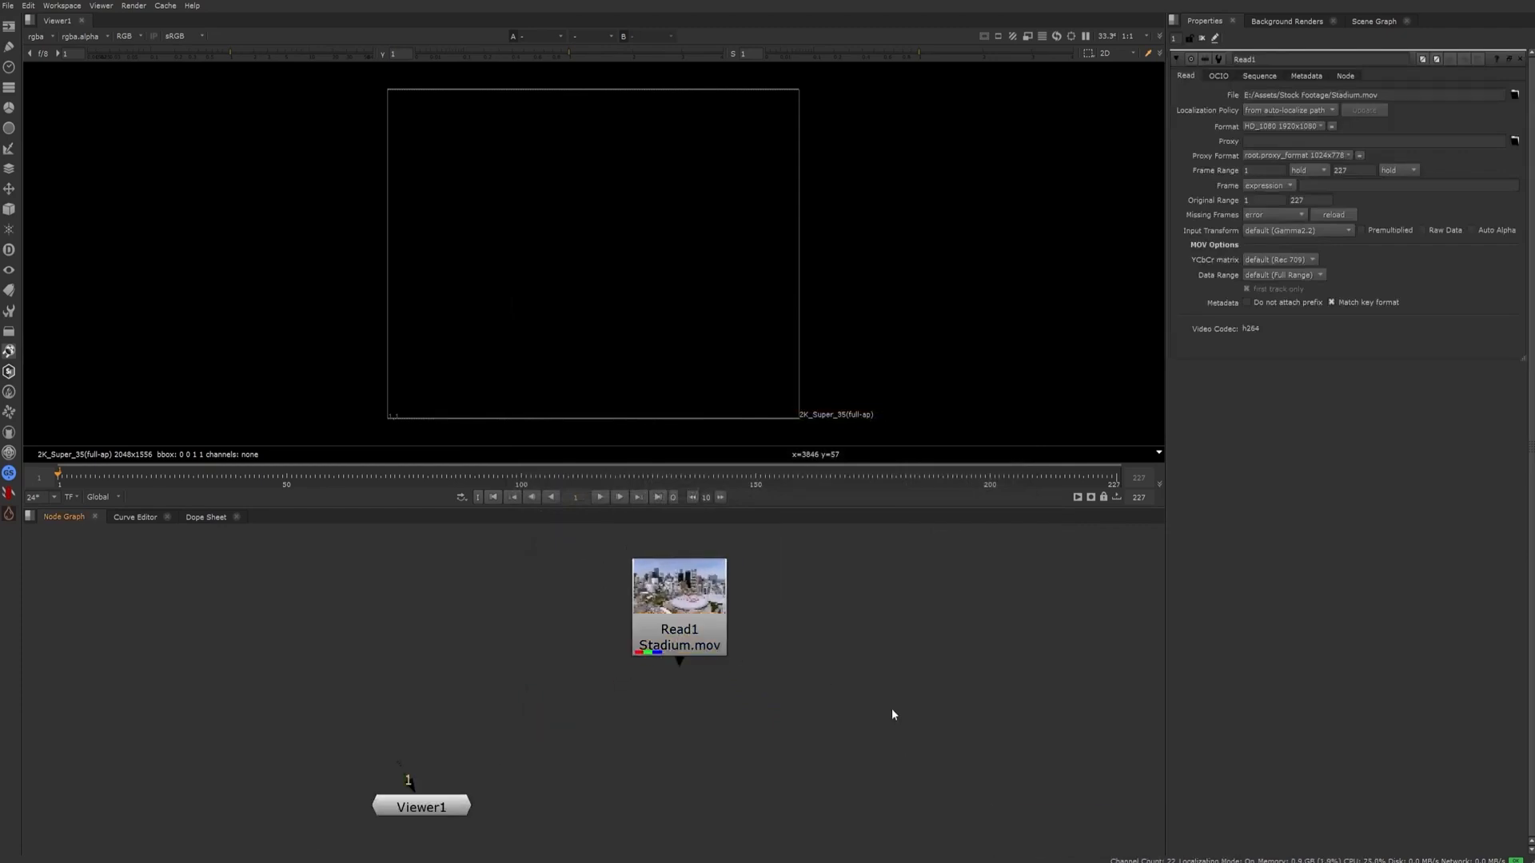
click(717, 607)
drag(718, 607, 507, 604)
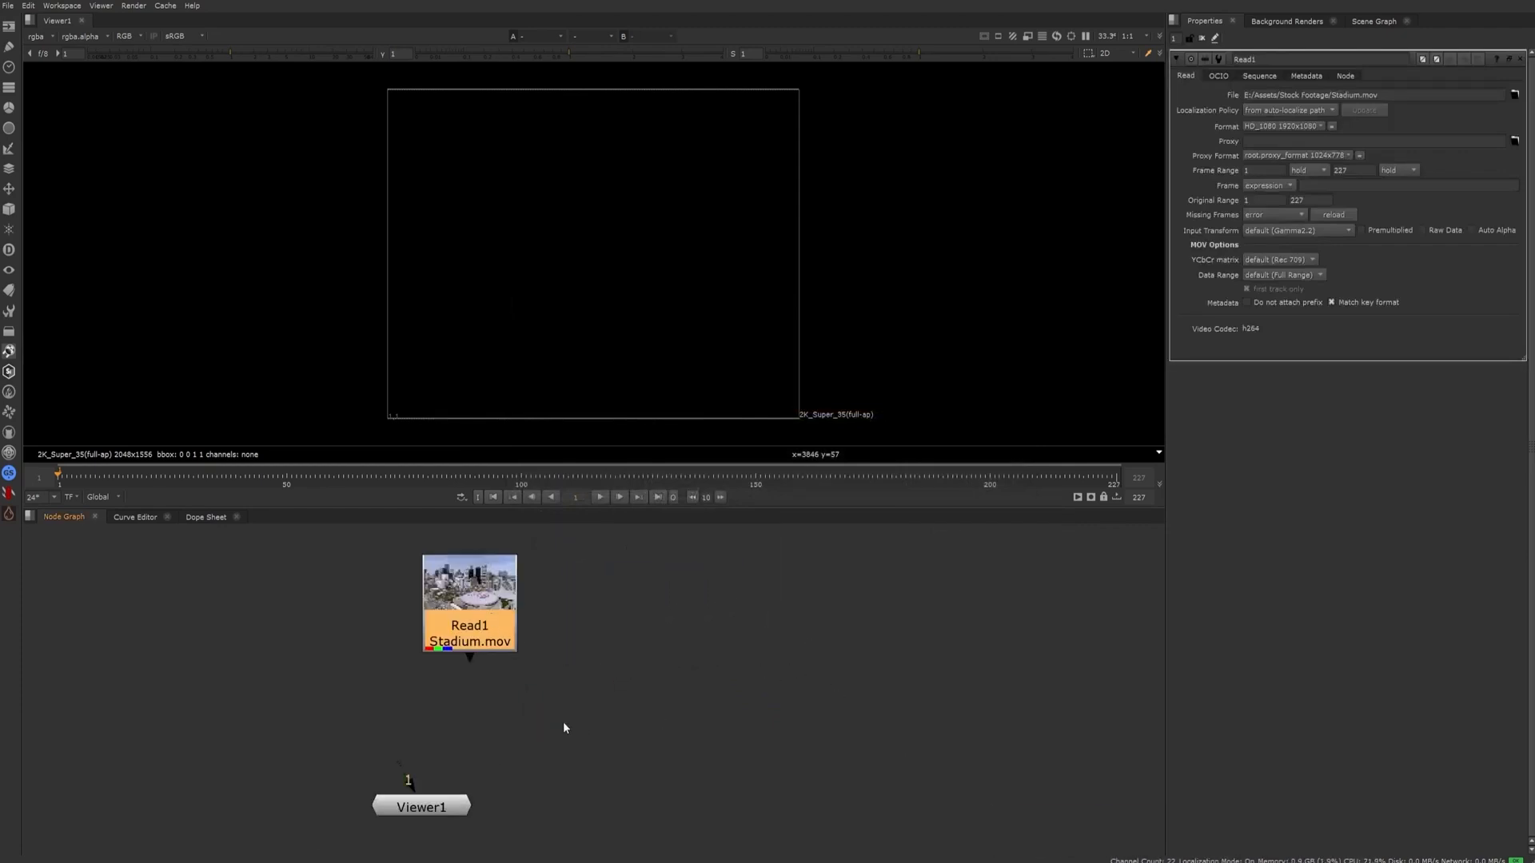
click(641, 717)
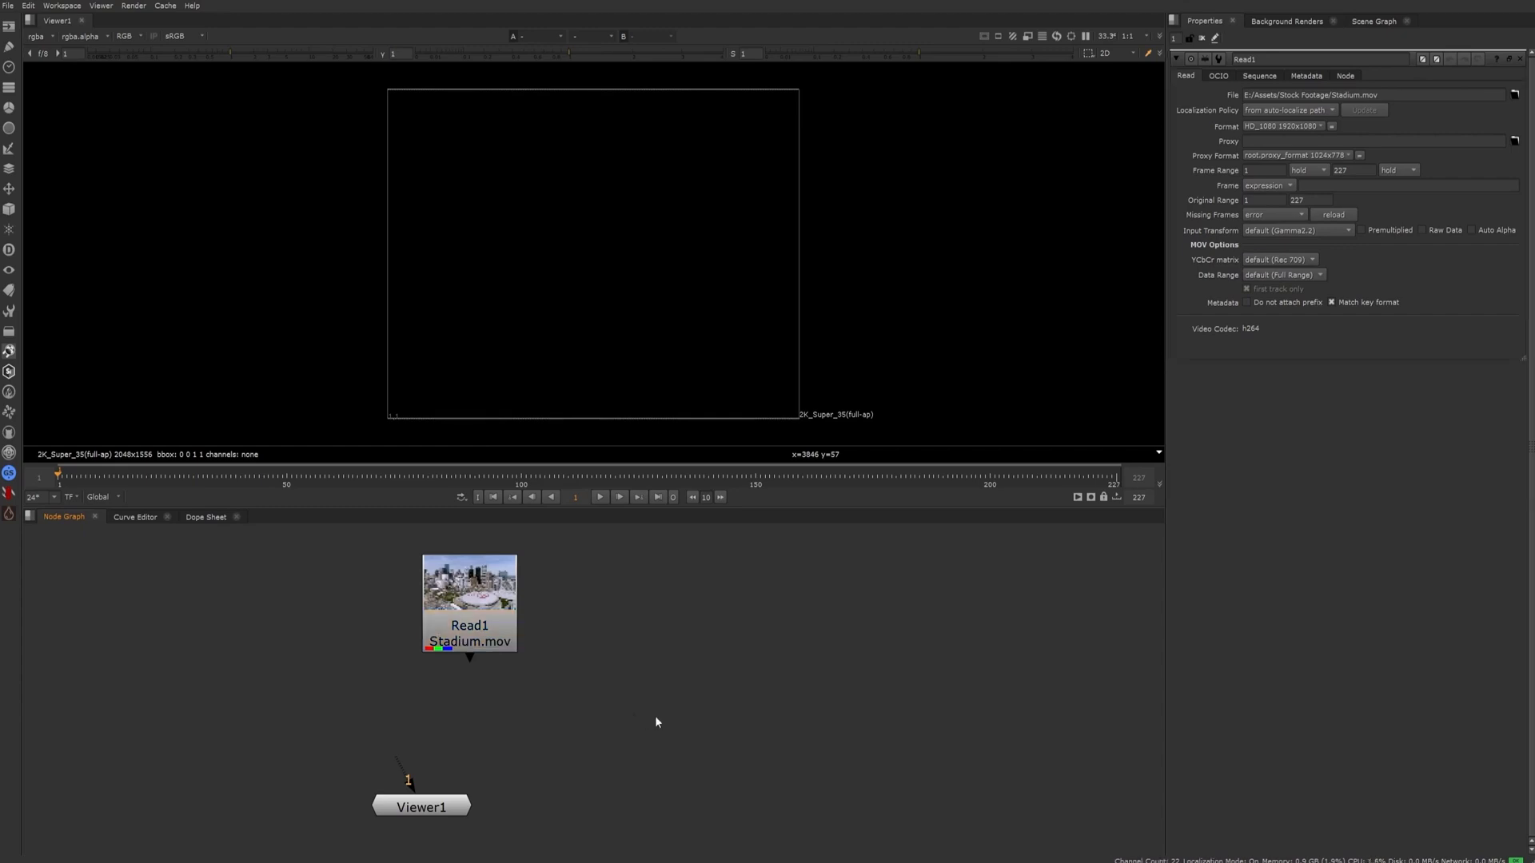
key(r)
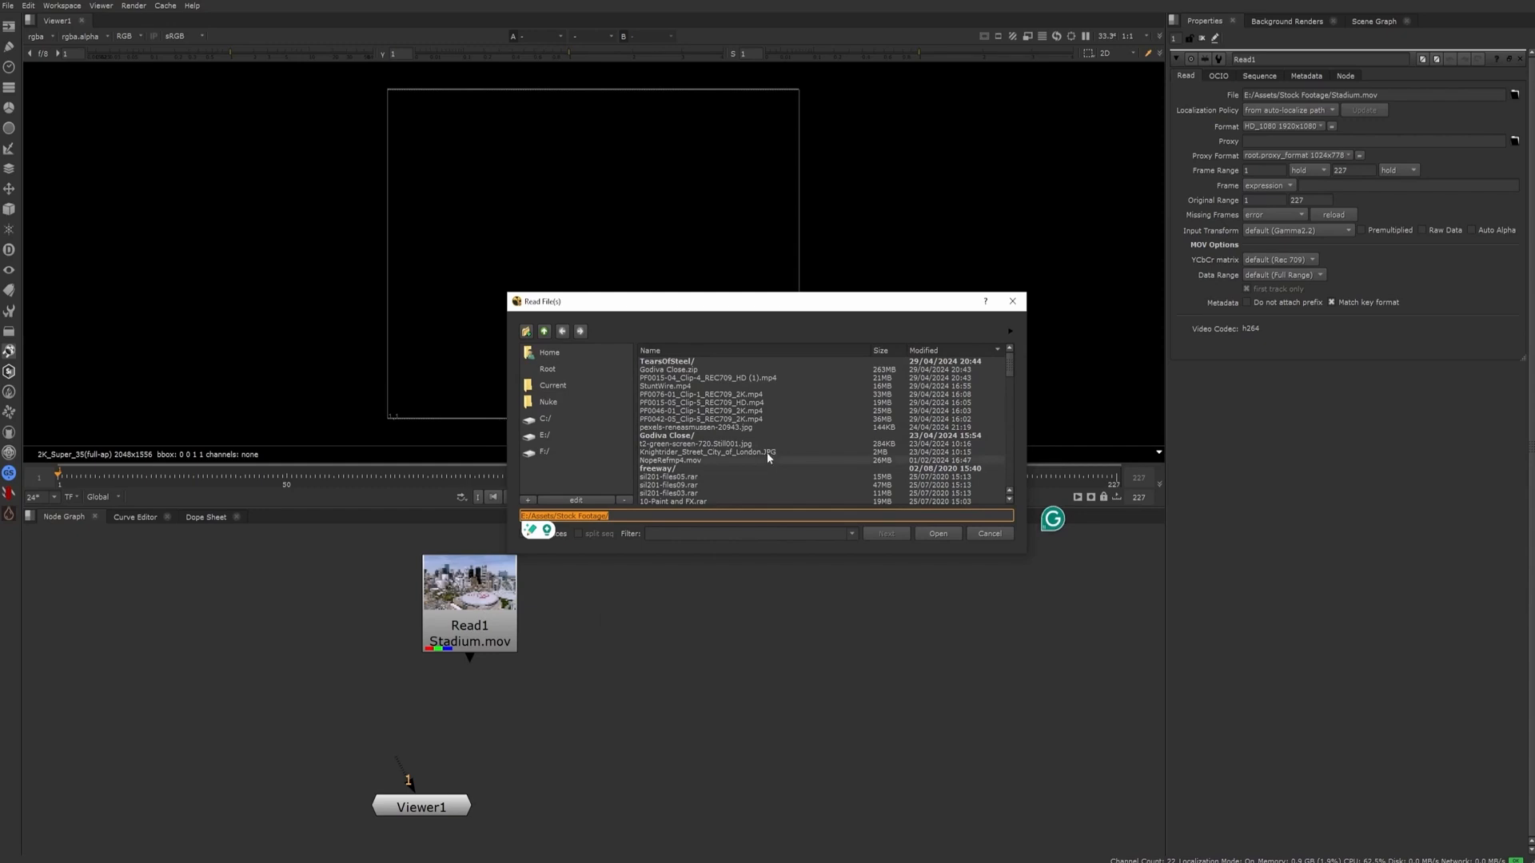
click(989, 534)
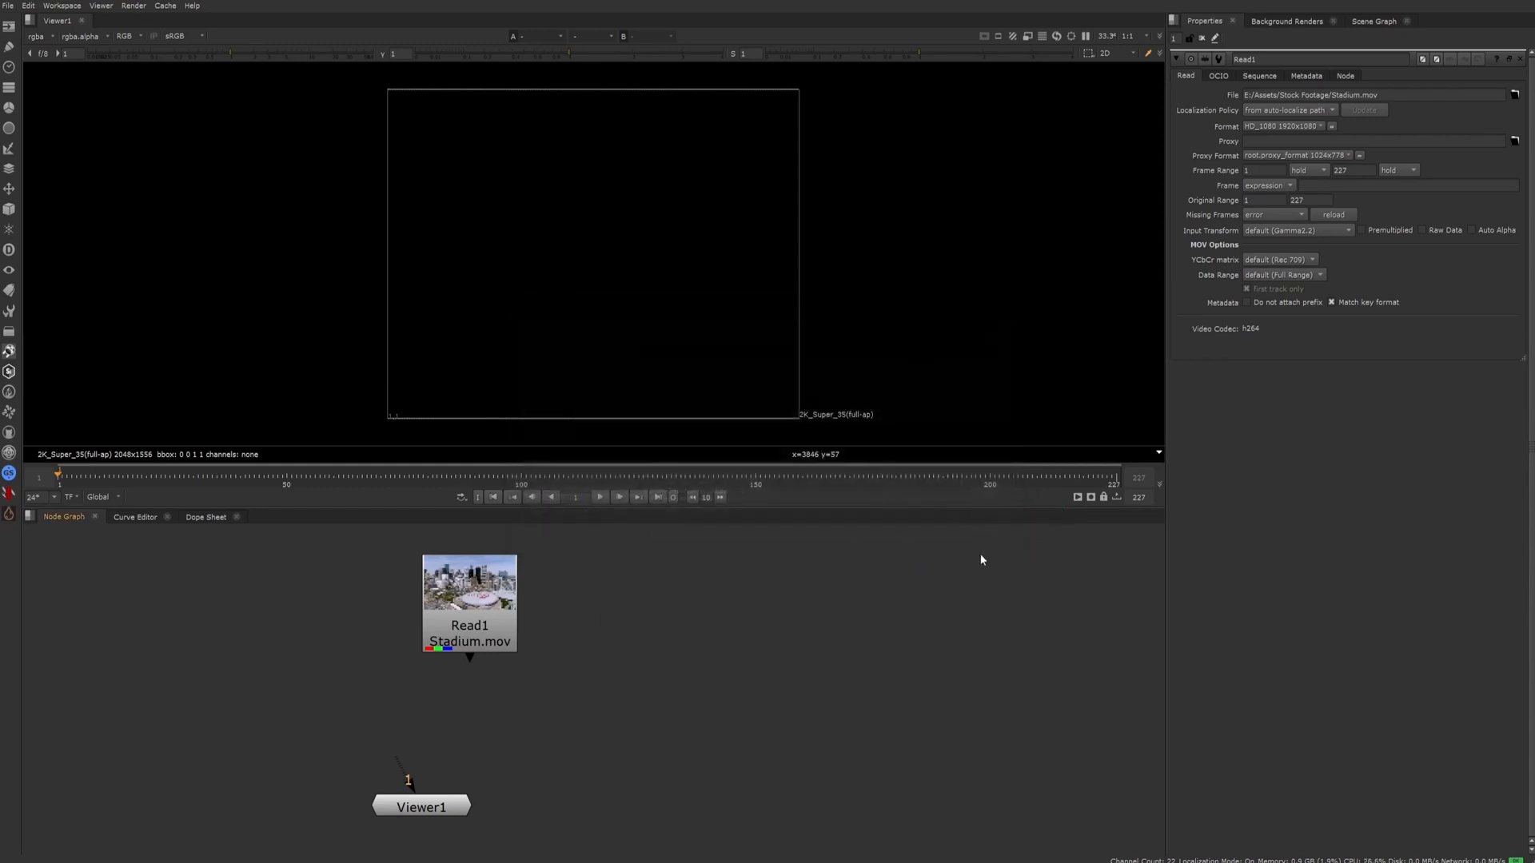
drag(664, 756, 291, 543)
click(606, 639)
middle_drag(599, 645, 647, 703)
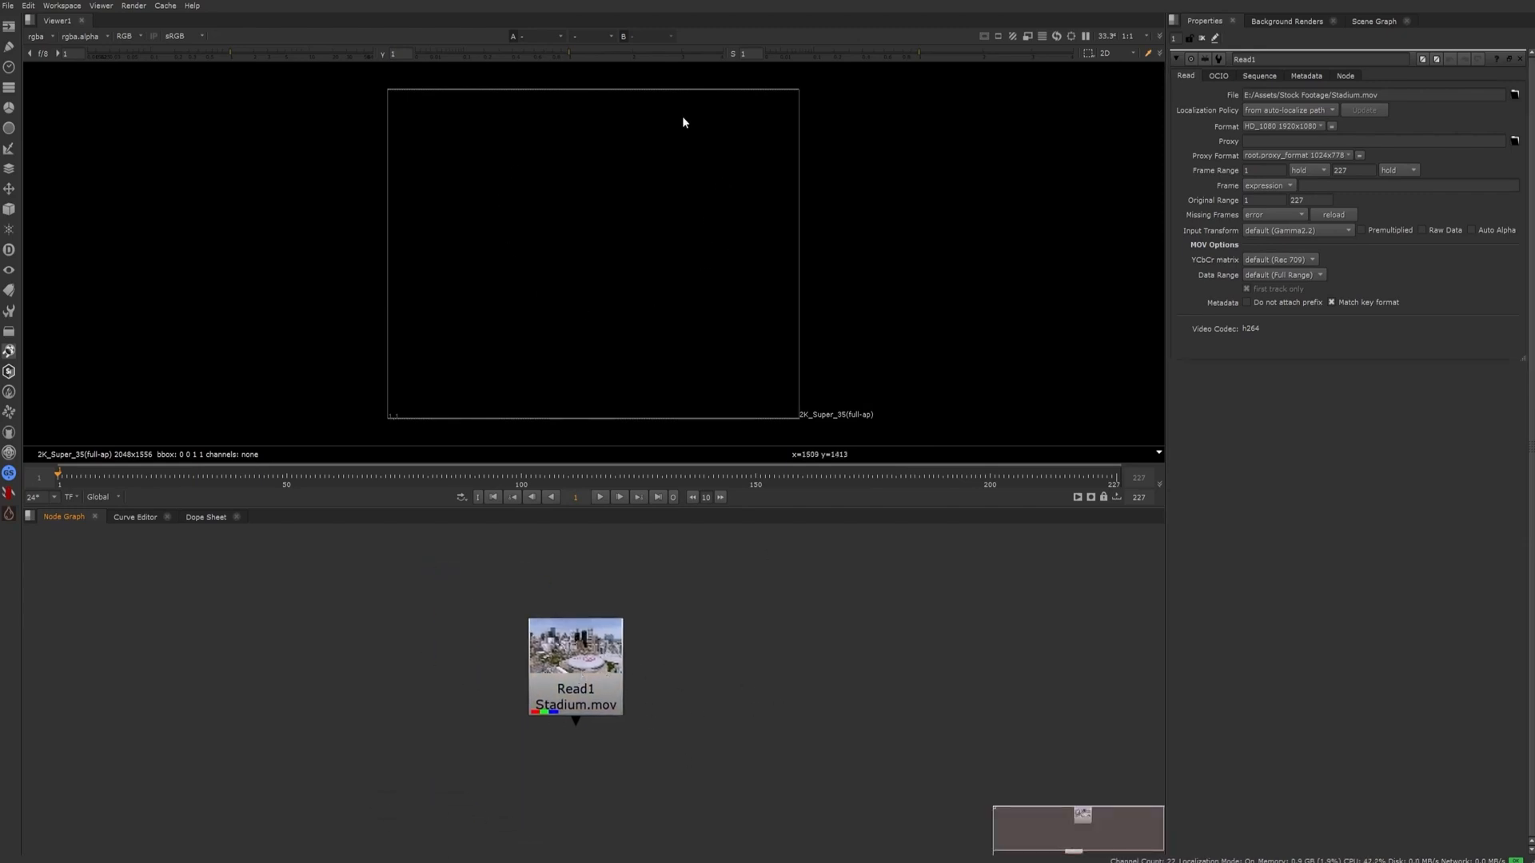
Move the Viewer1 node to the lower left of Read1 and open its properties
scroll(721, 704, down, 3)
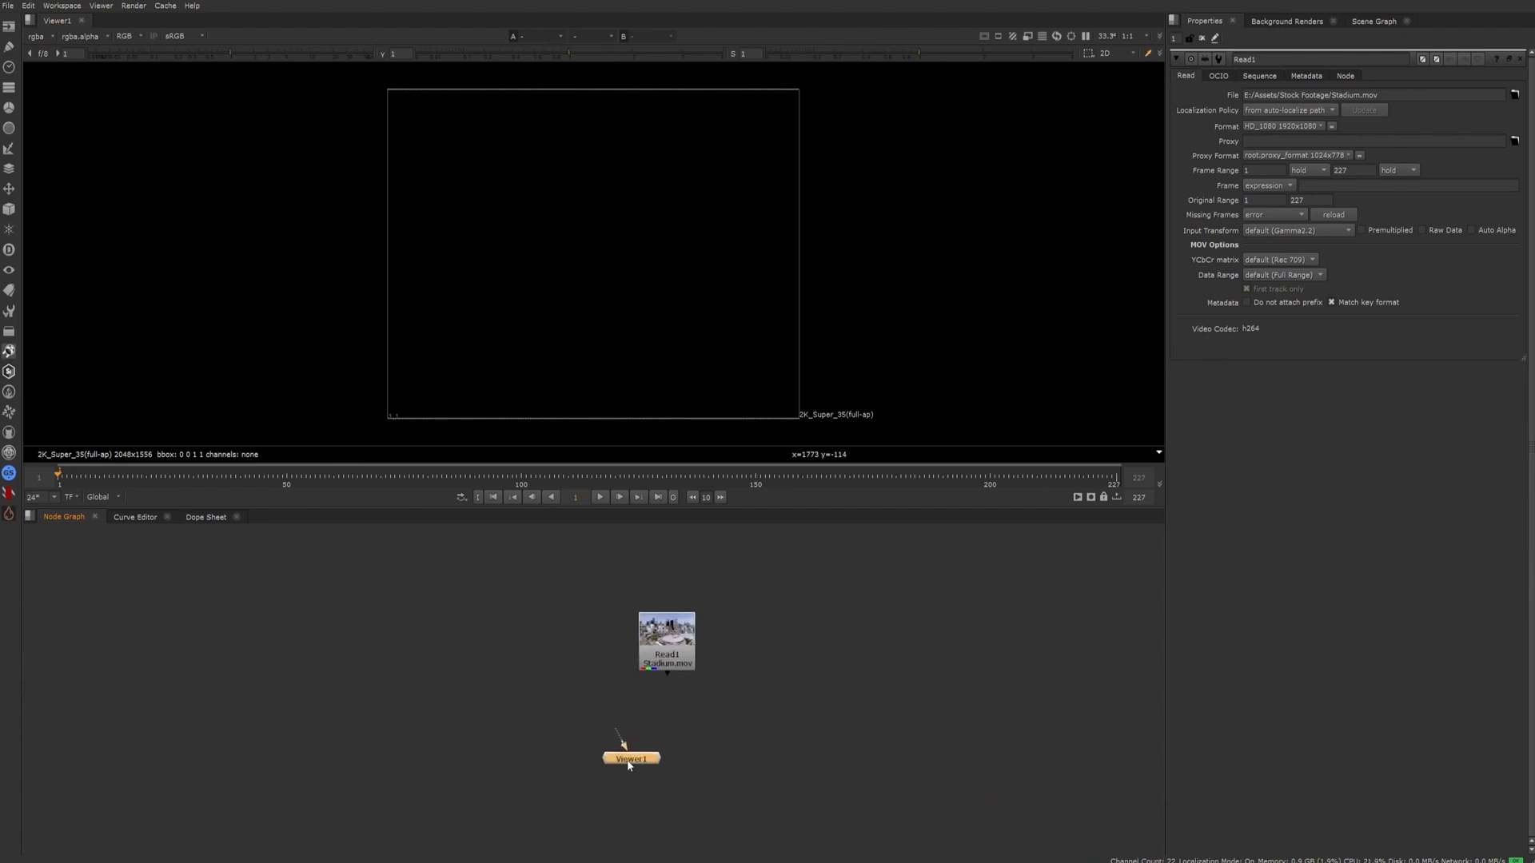
drag(628, 765, 562, 694)
scroll(573, 690, up, 4)
click(652, 761)
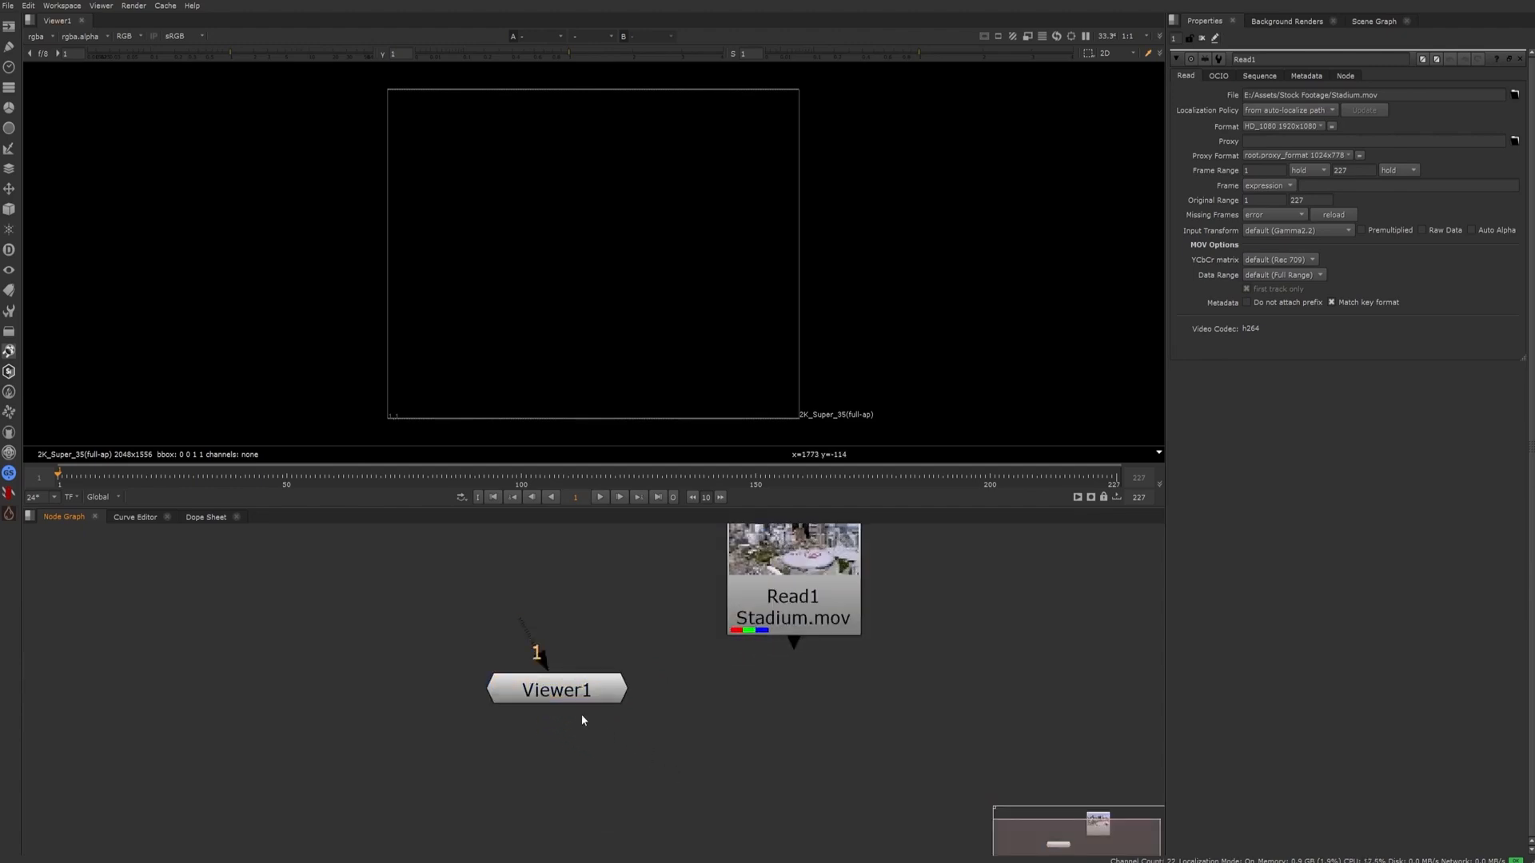
double_click(566, 702)
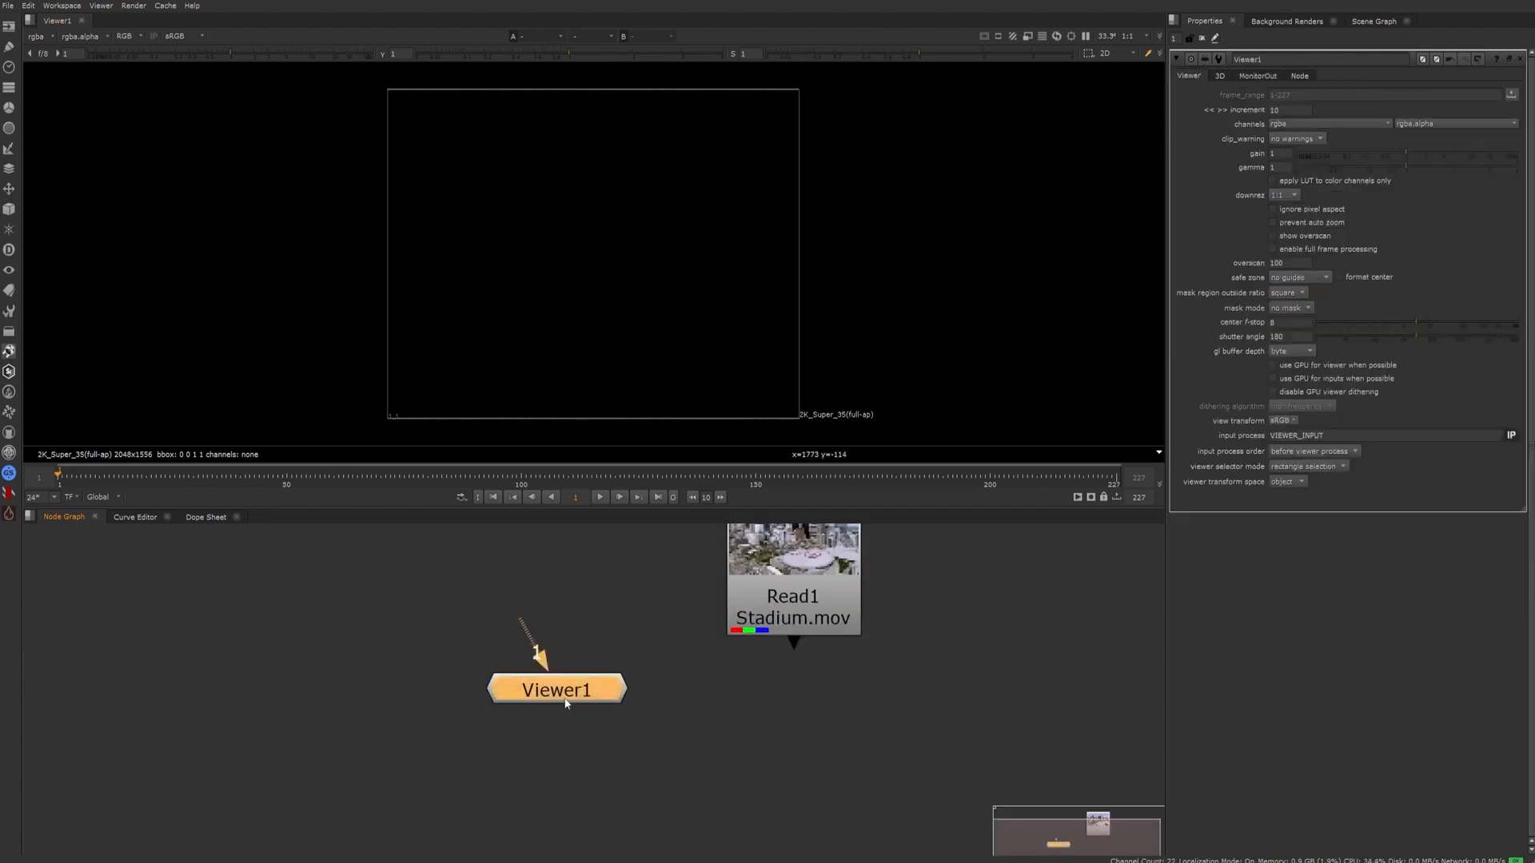
Connect the Read1 node to input 1 of Viewer1 to display the Stadium.mov footage
middle_drag(565, 700, 462, 774)
scroll(466, 774, up, 1)
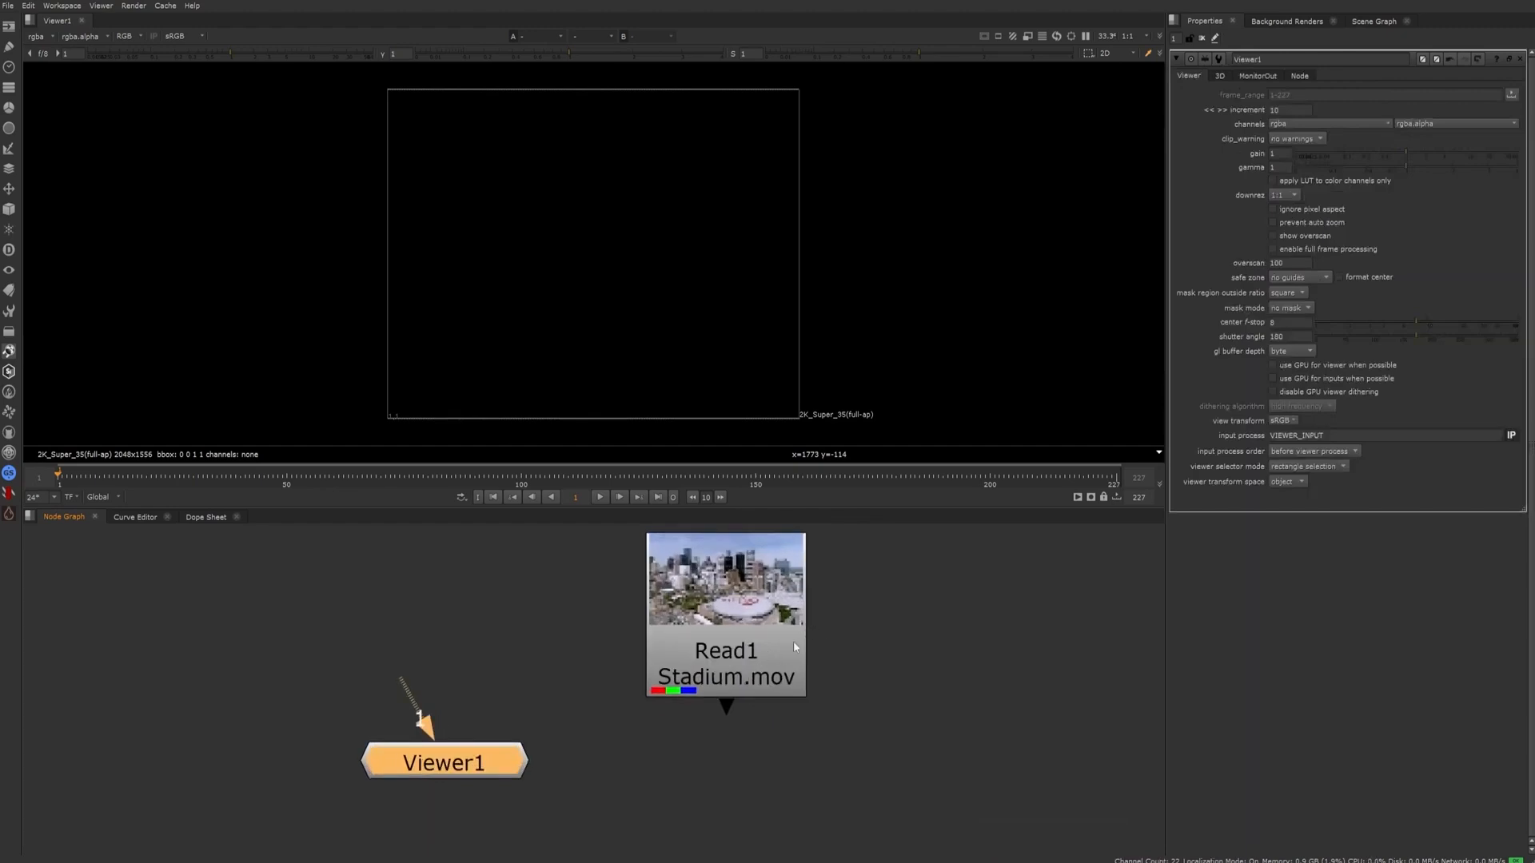
click(654, 759)
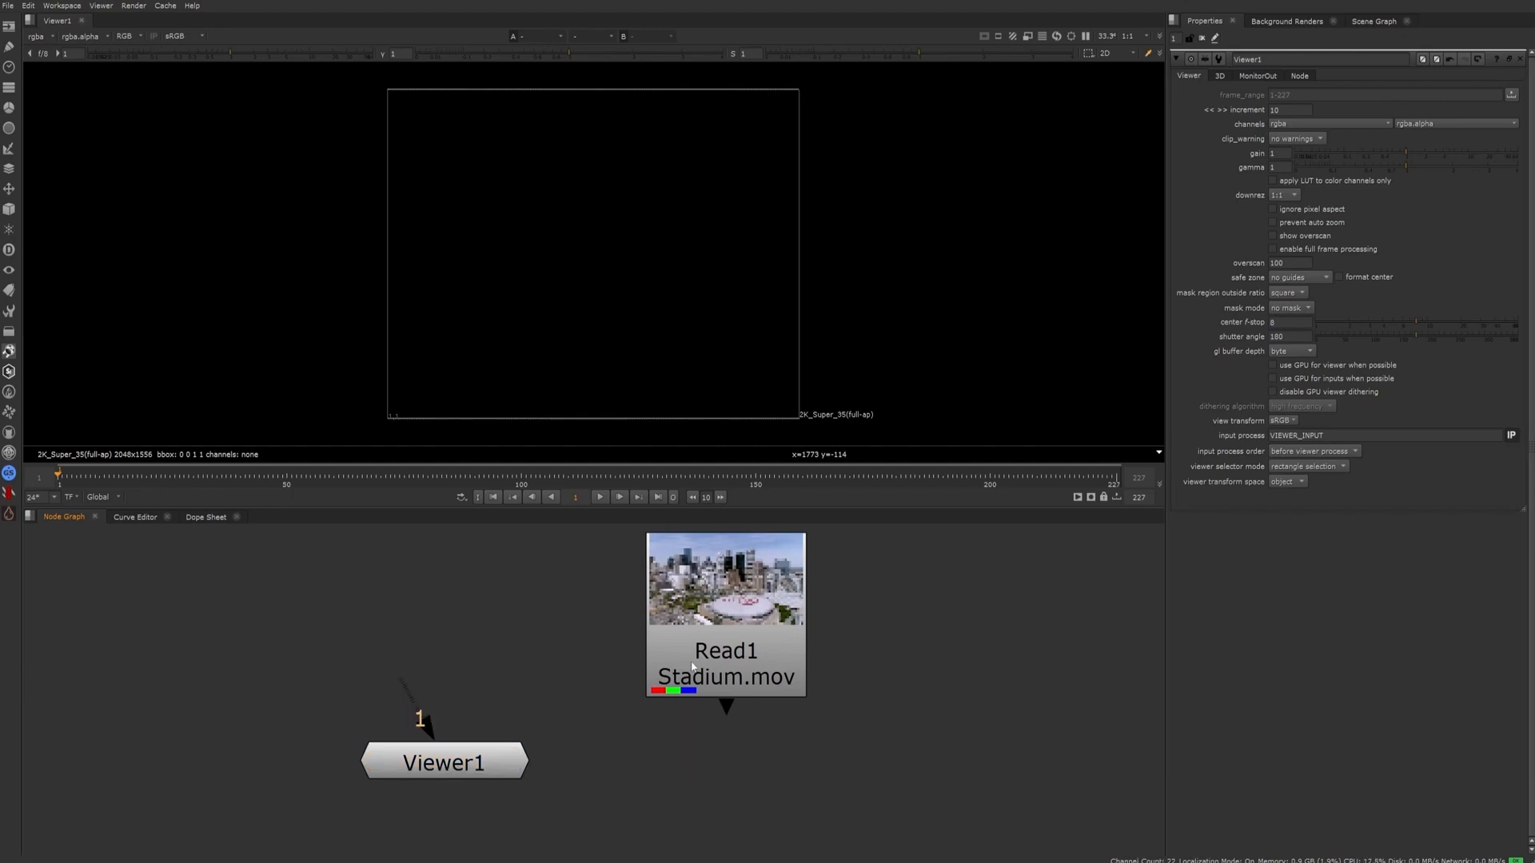
click(724, 649)
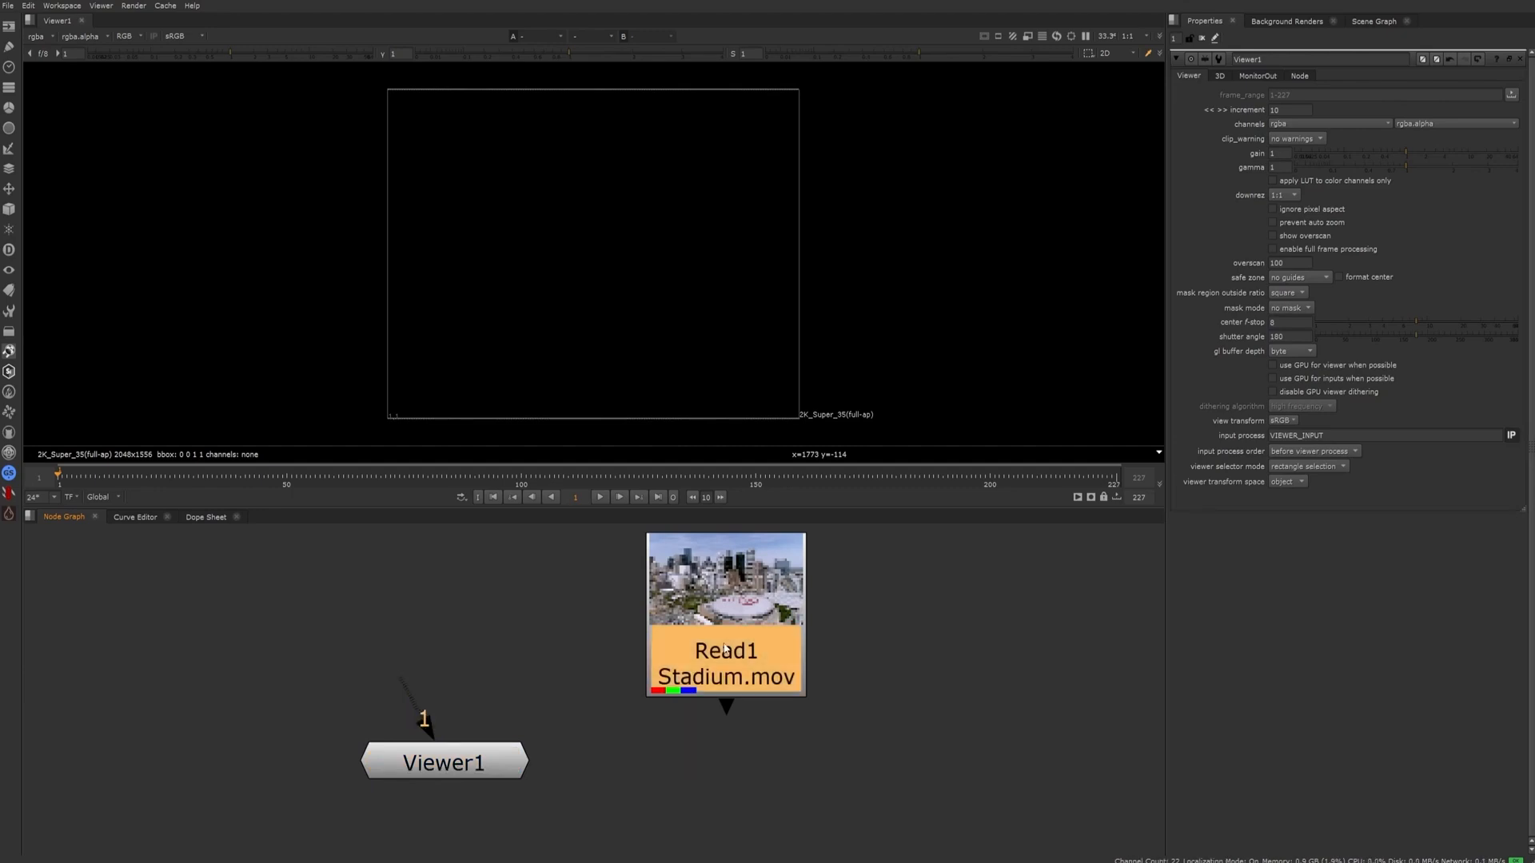
key(1)
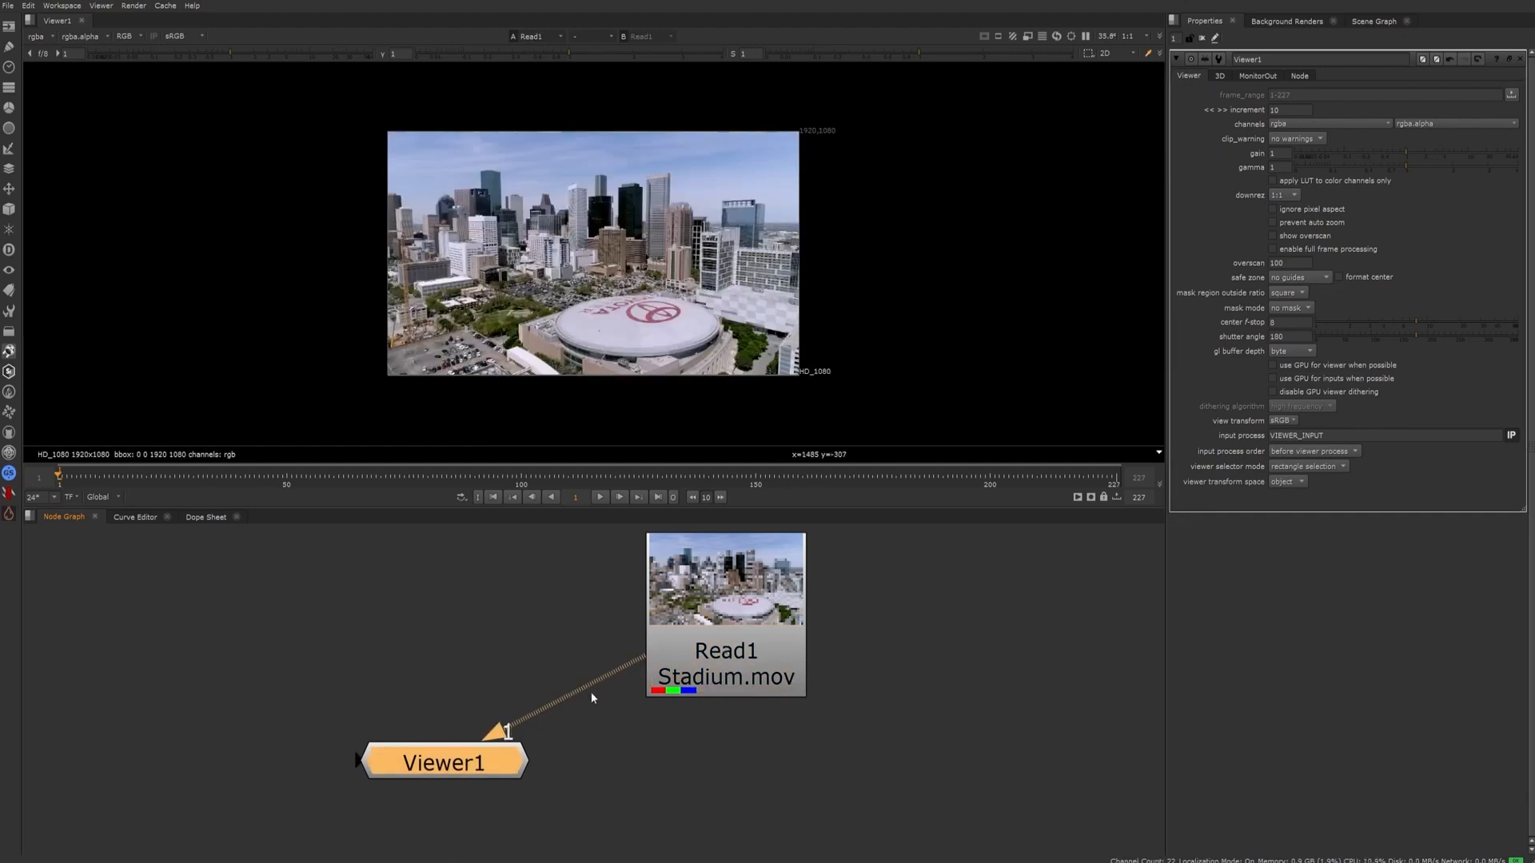
click(758, 628)
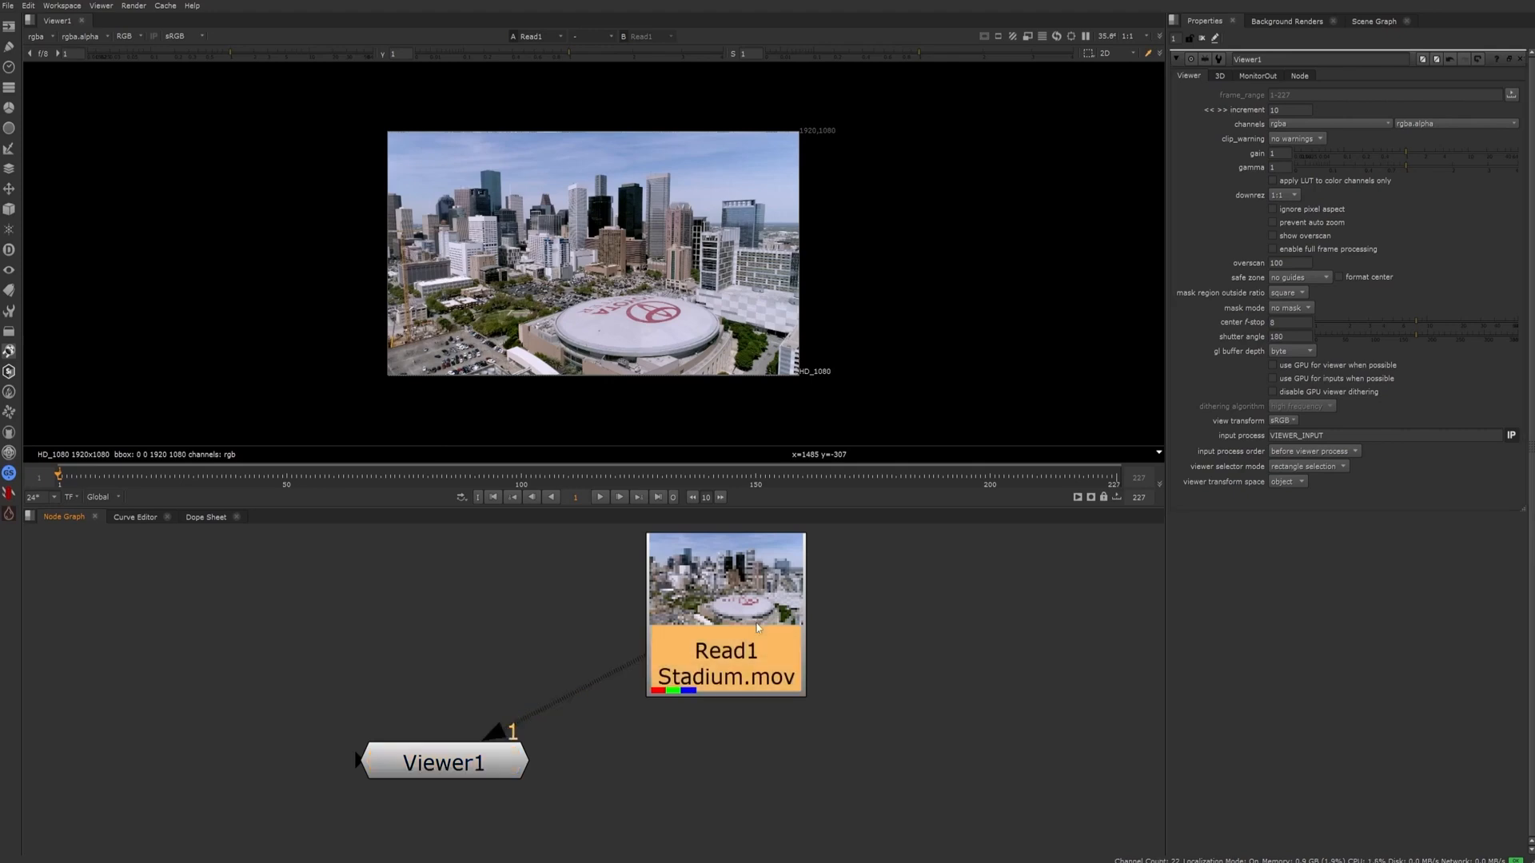
click(826, 720)
click(694, 596)
scroll(592, 228, up, 1)
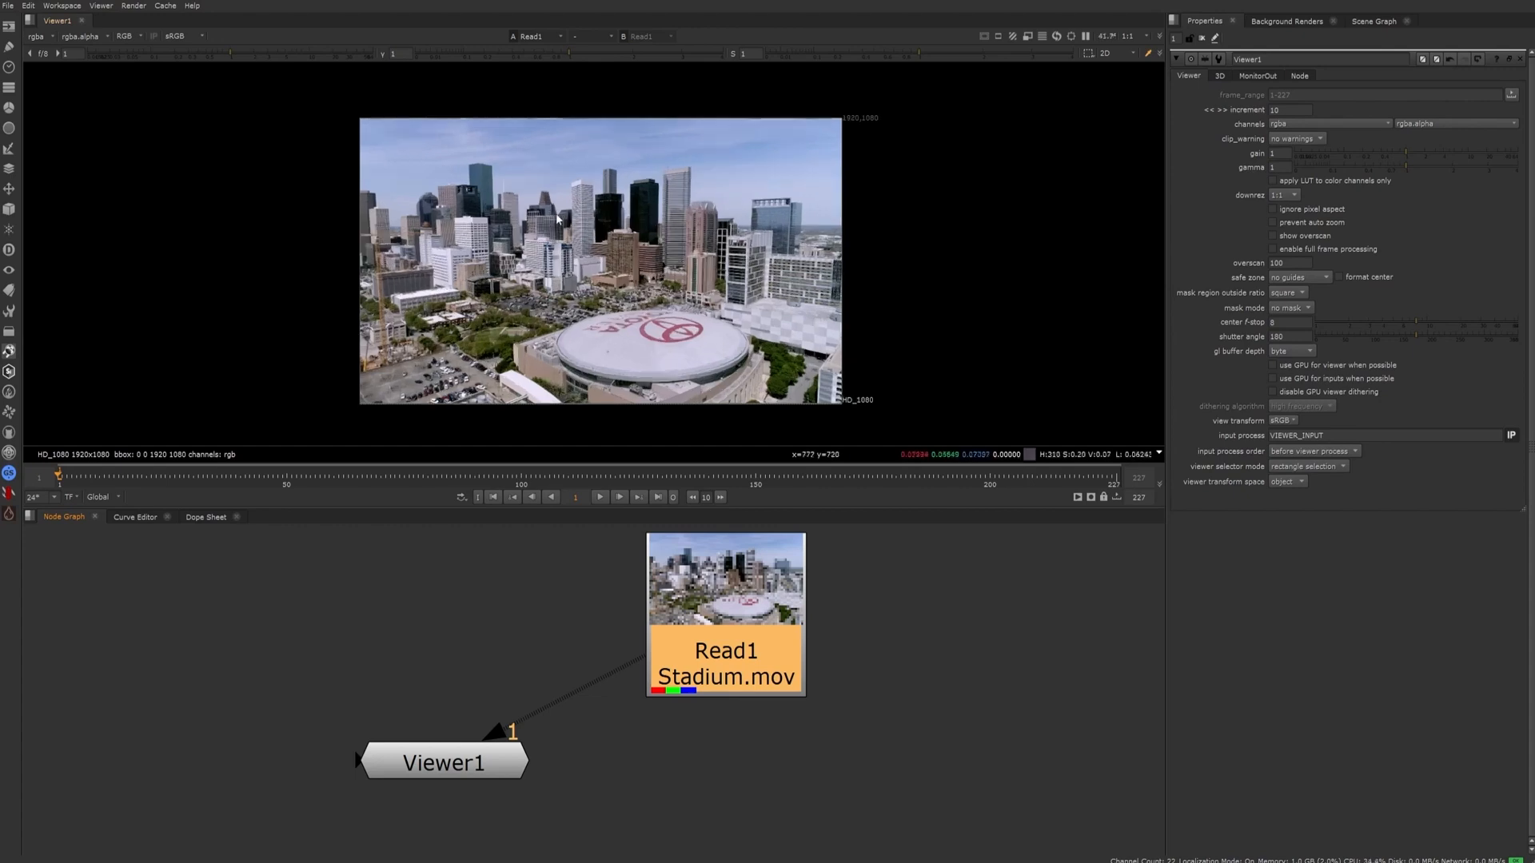
scroll(557, 218, up, 3)
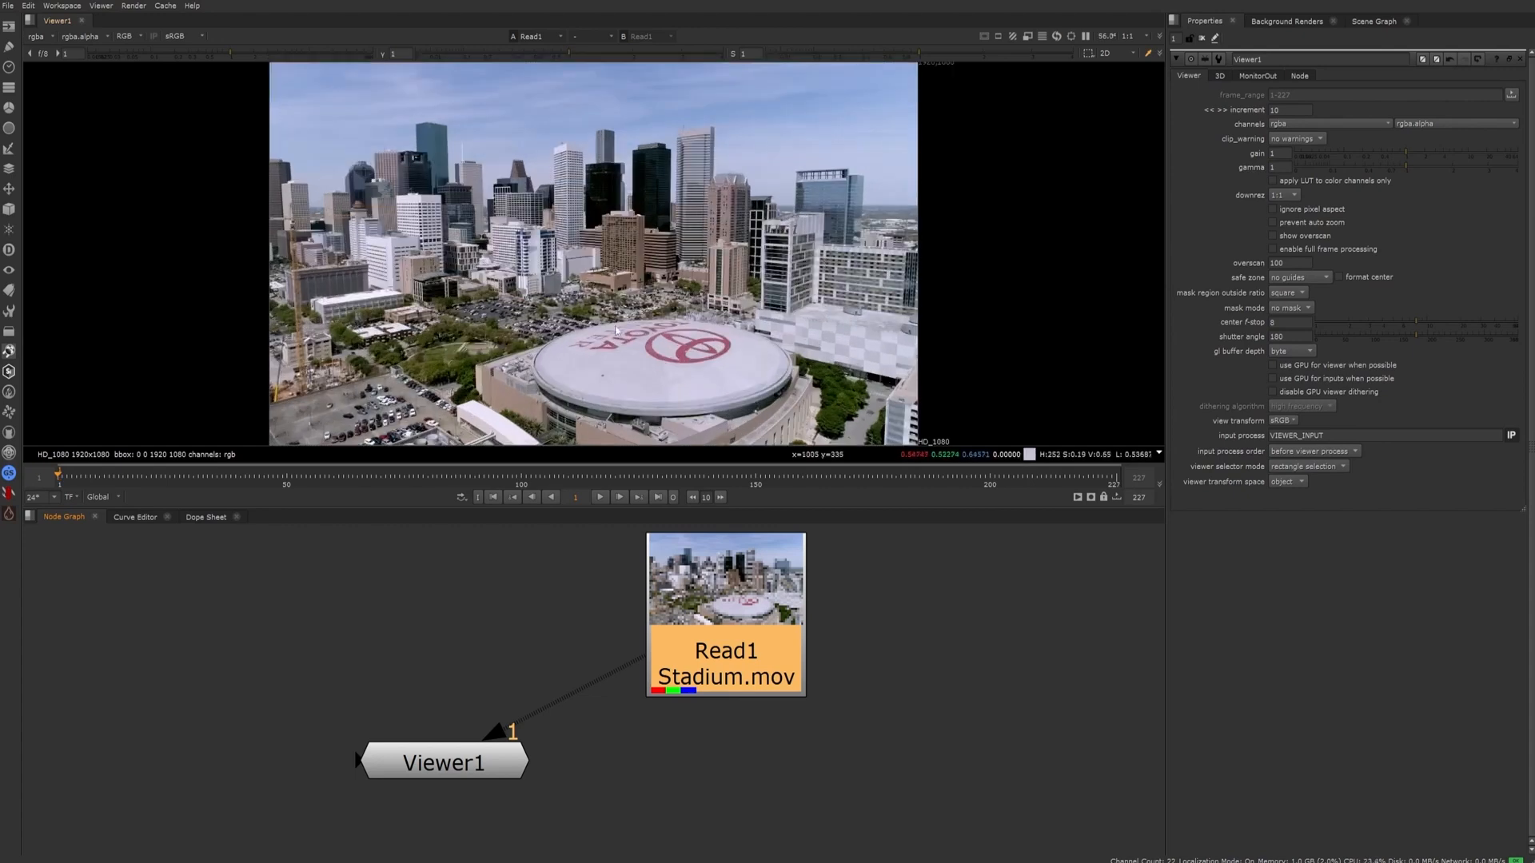
scroll(626, 327, down, 4)
click(827, 747)
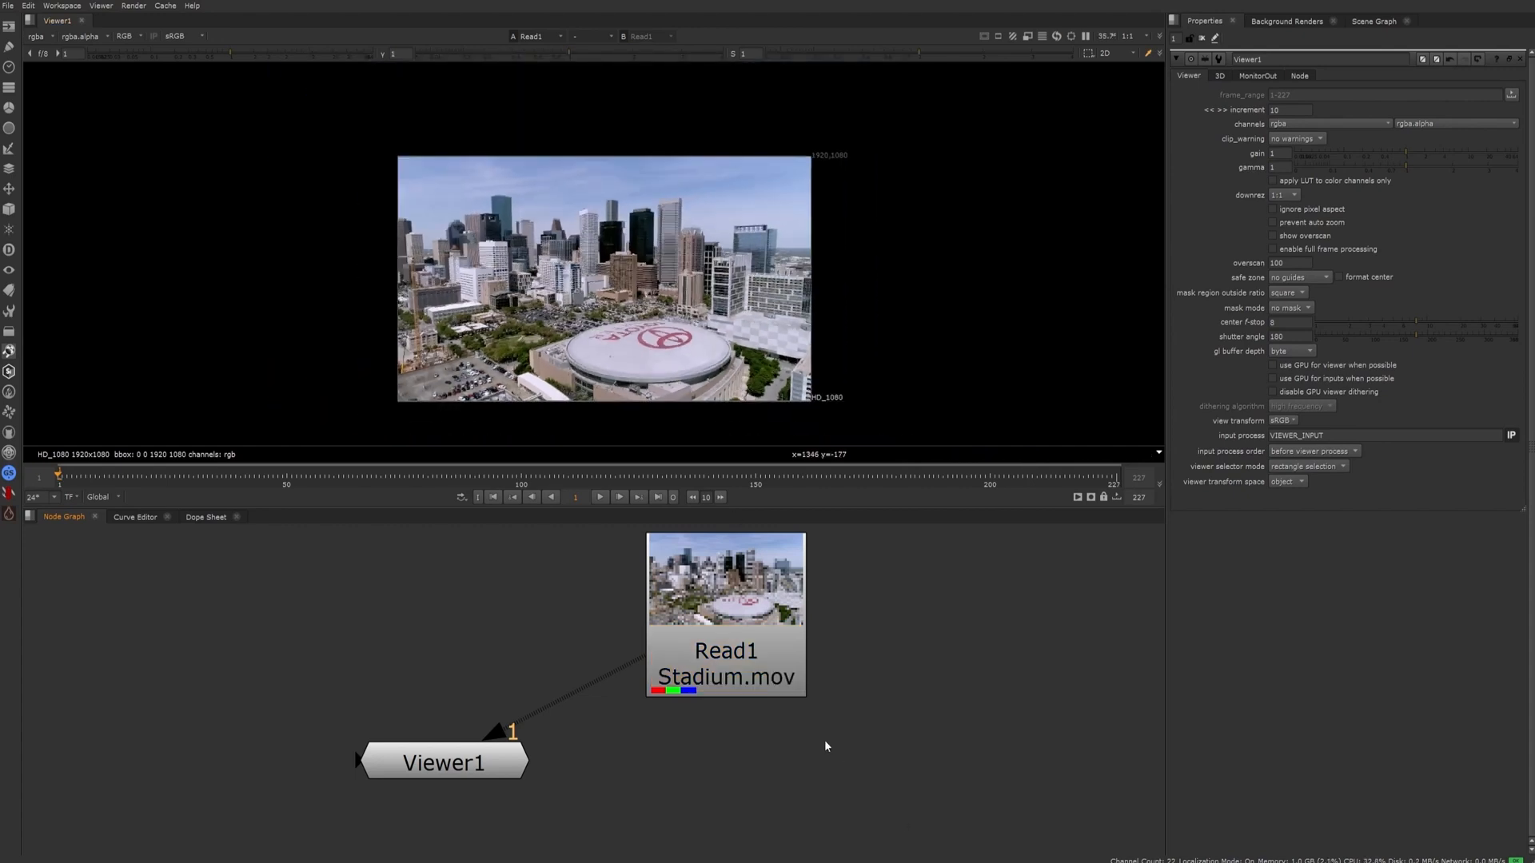
Disconnect Read1 from input 1 of the Viewer1 node and deselect the viewer
drag(653, 657, 467, 731)
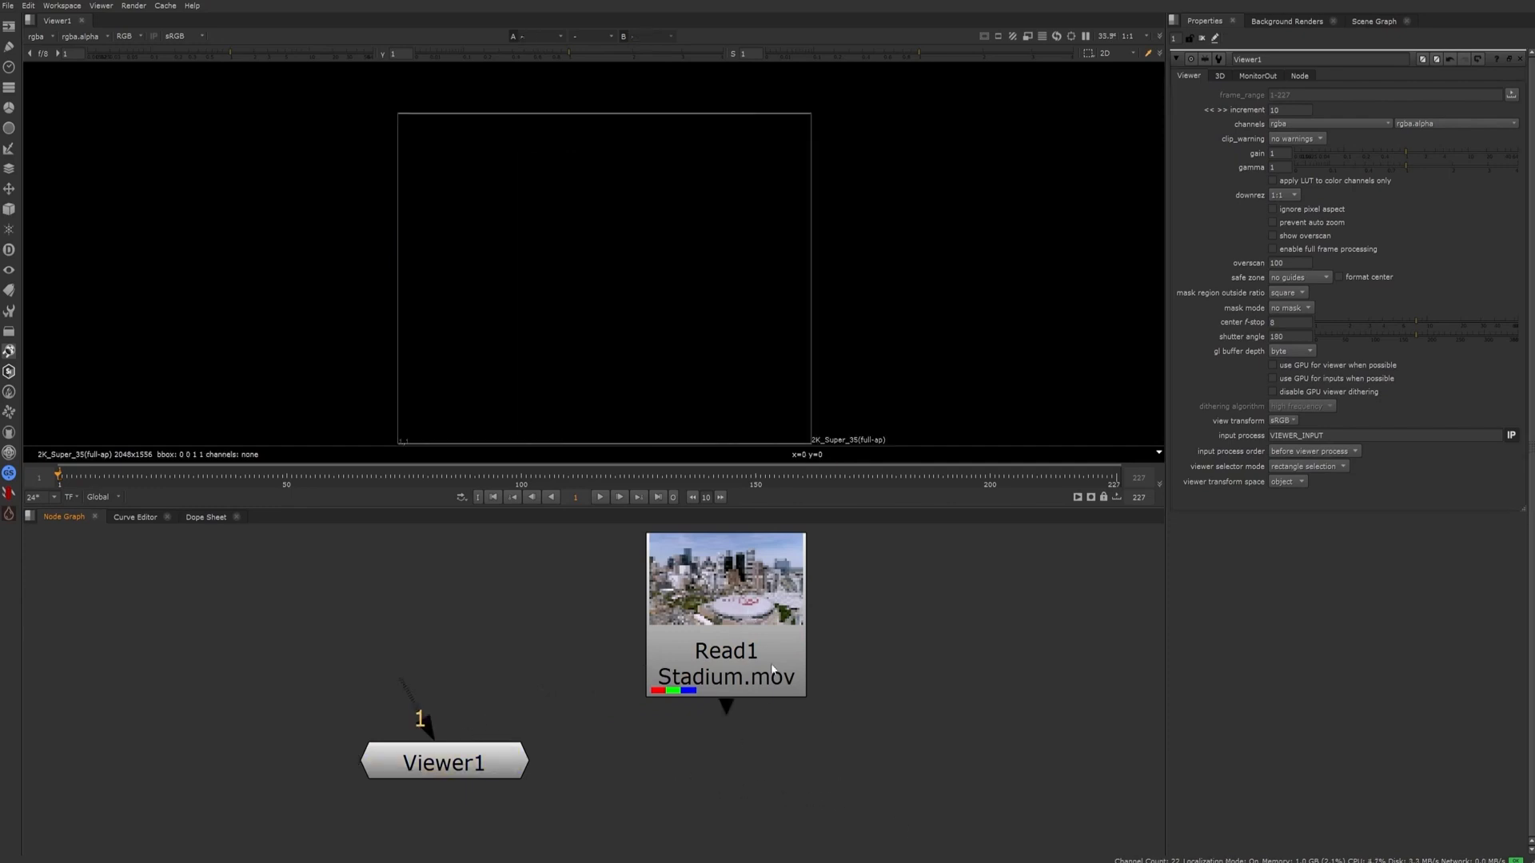
key(f)
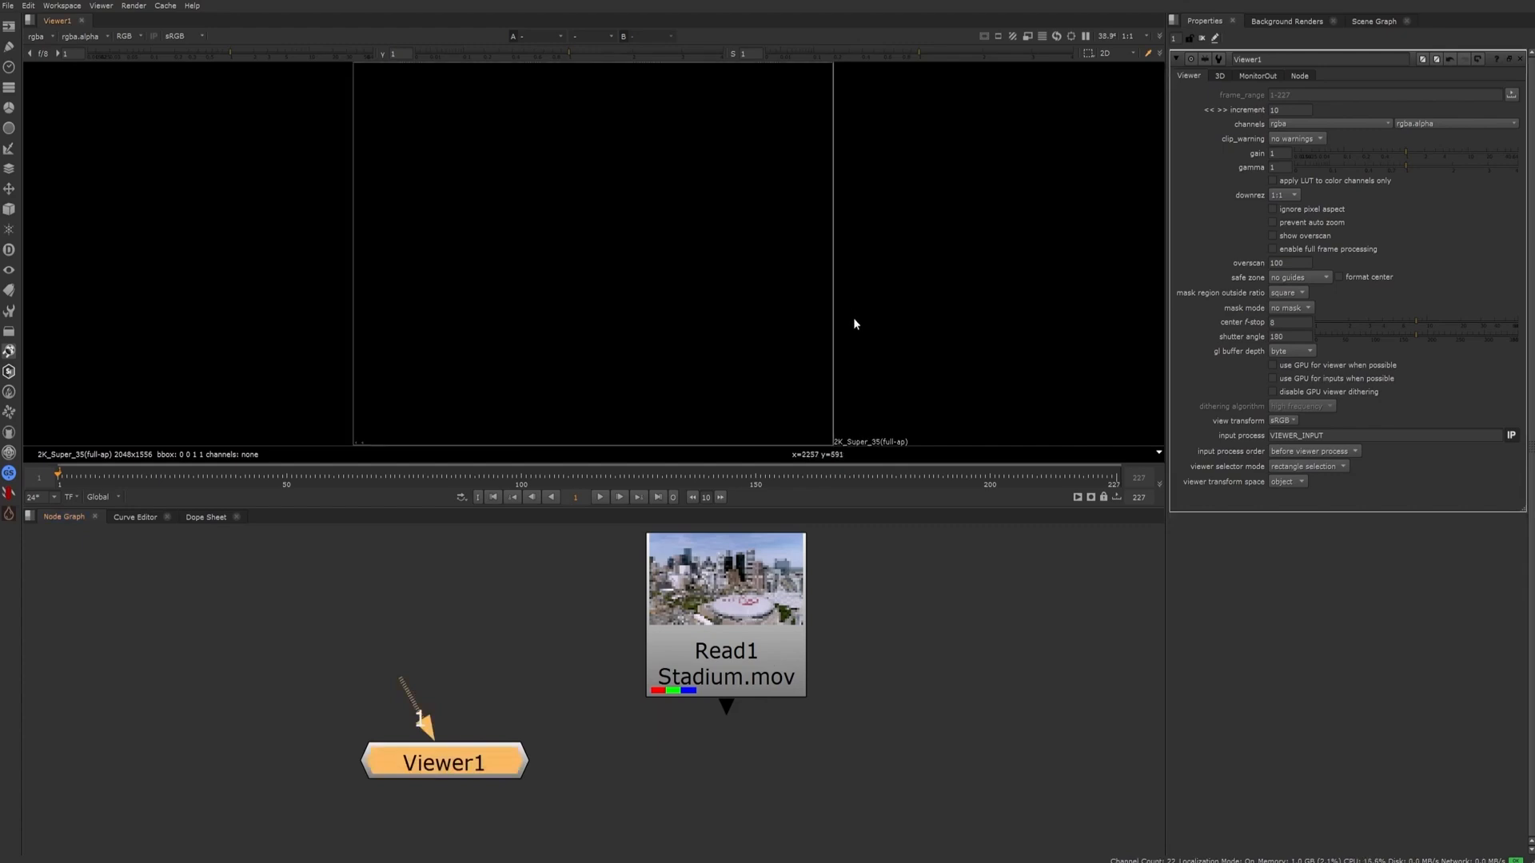
click(824, 785)
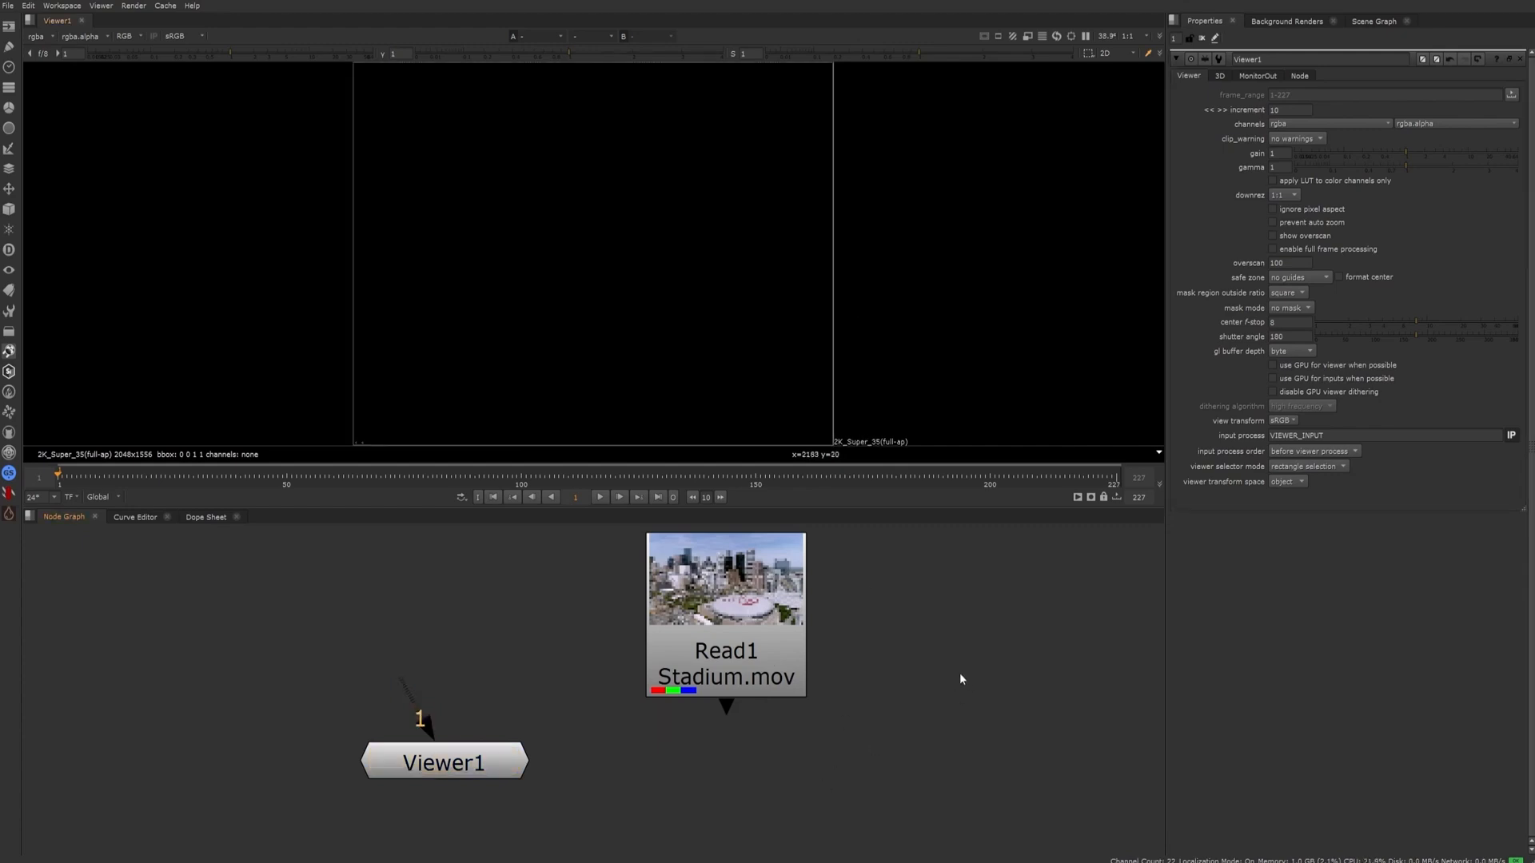
Reconnect the Read1 node to input 1 of Viewer1 and clear the selection
click(772, 618)
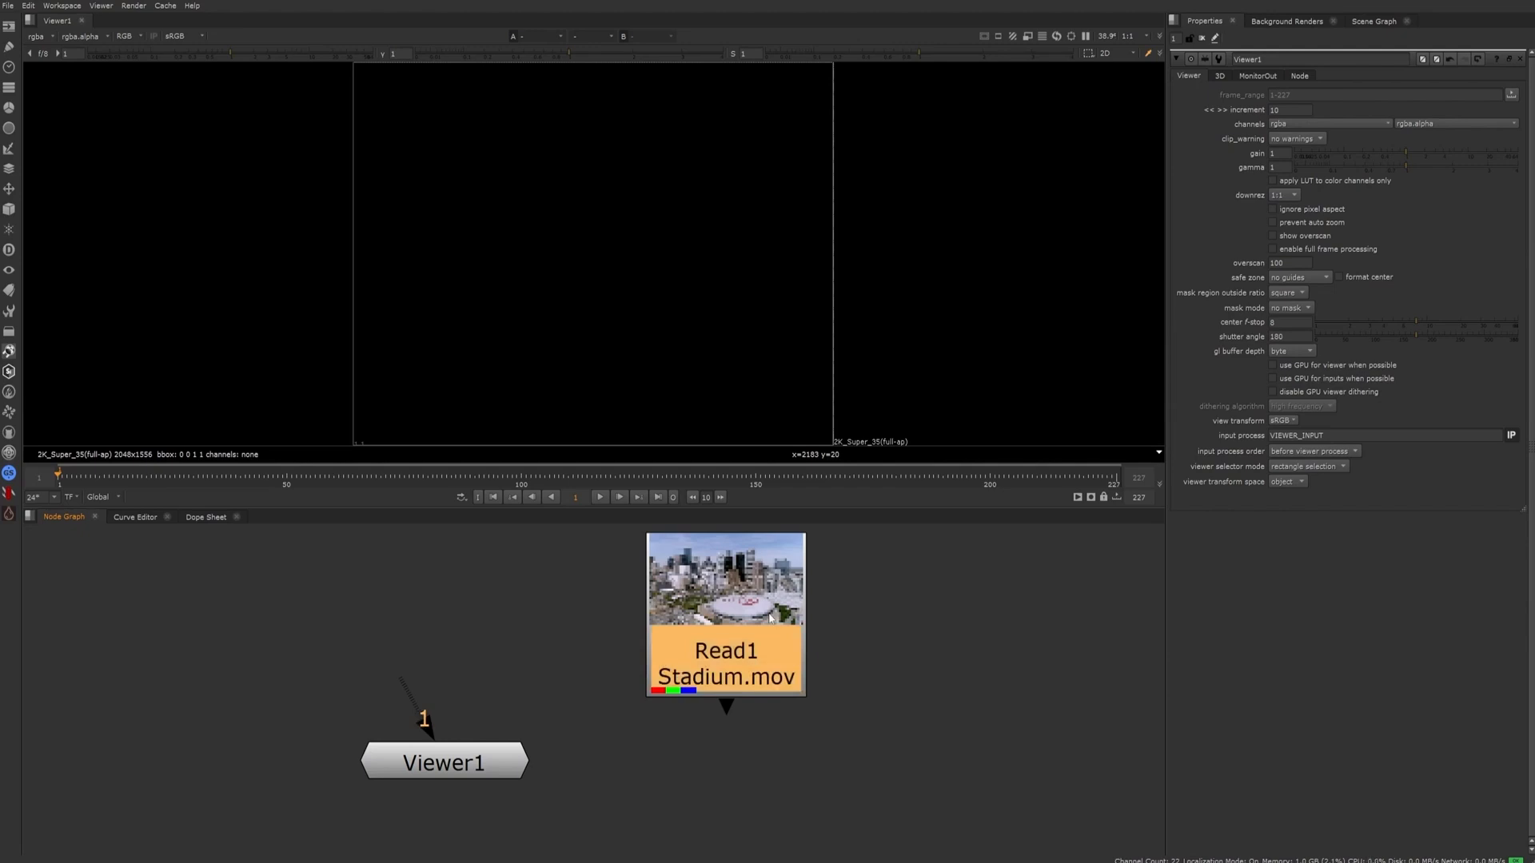
key(1)
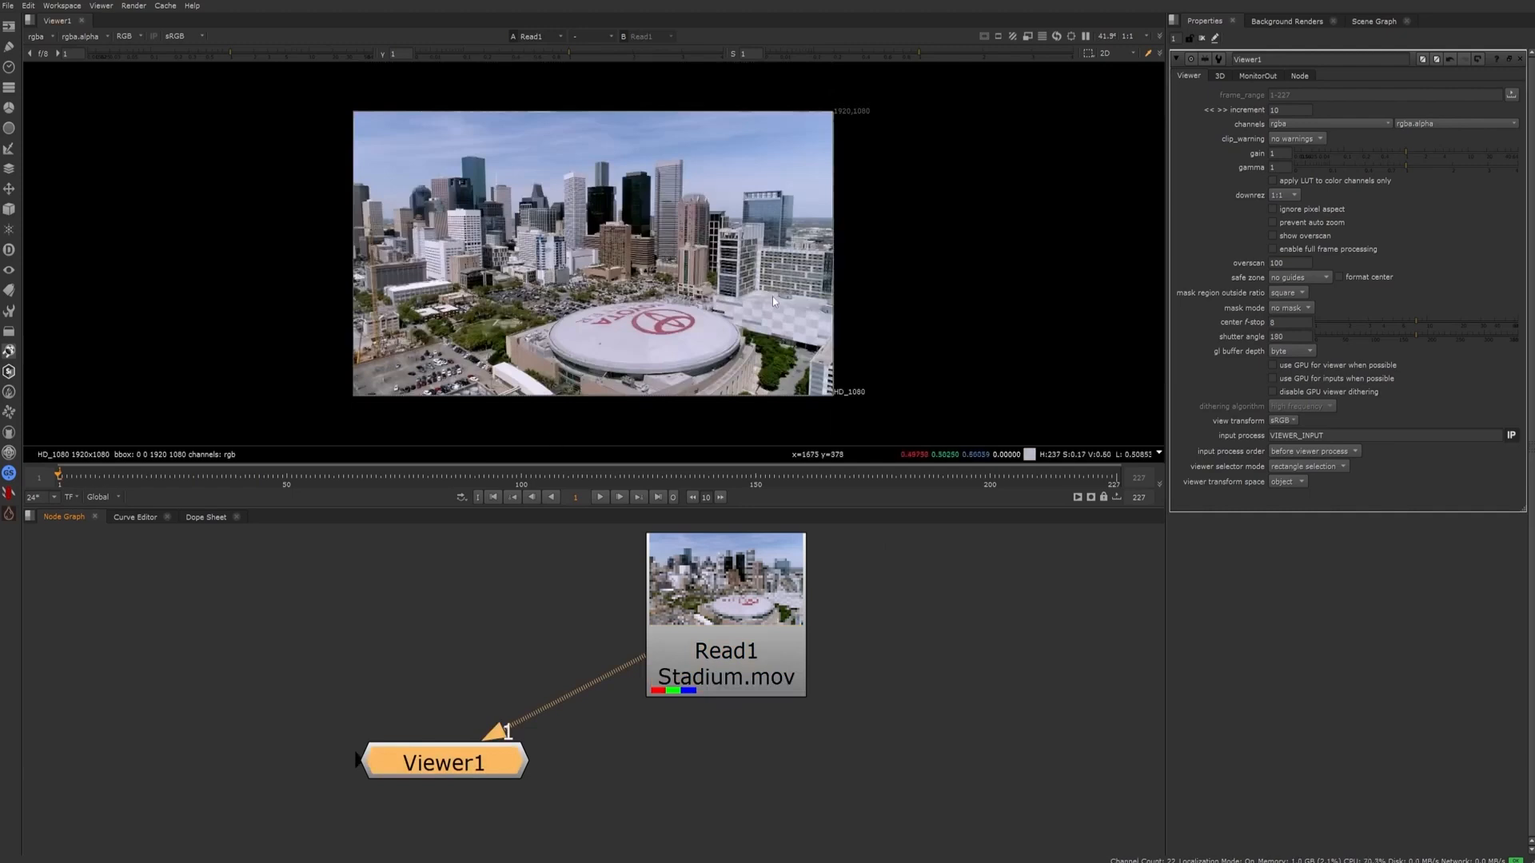
click(911, 733)
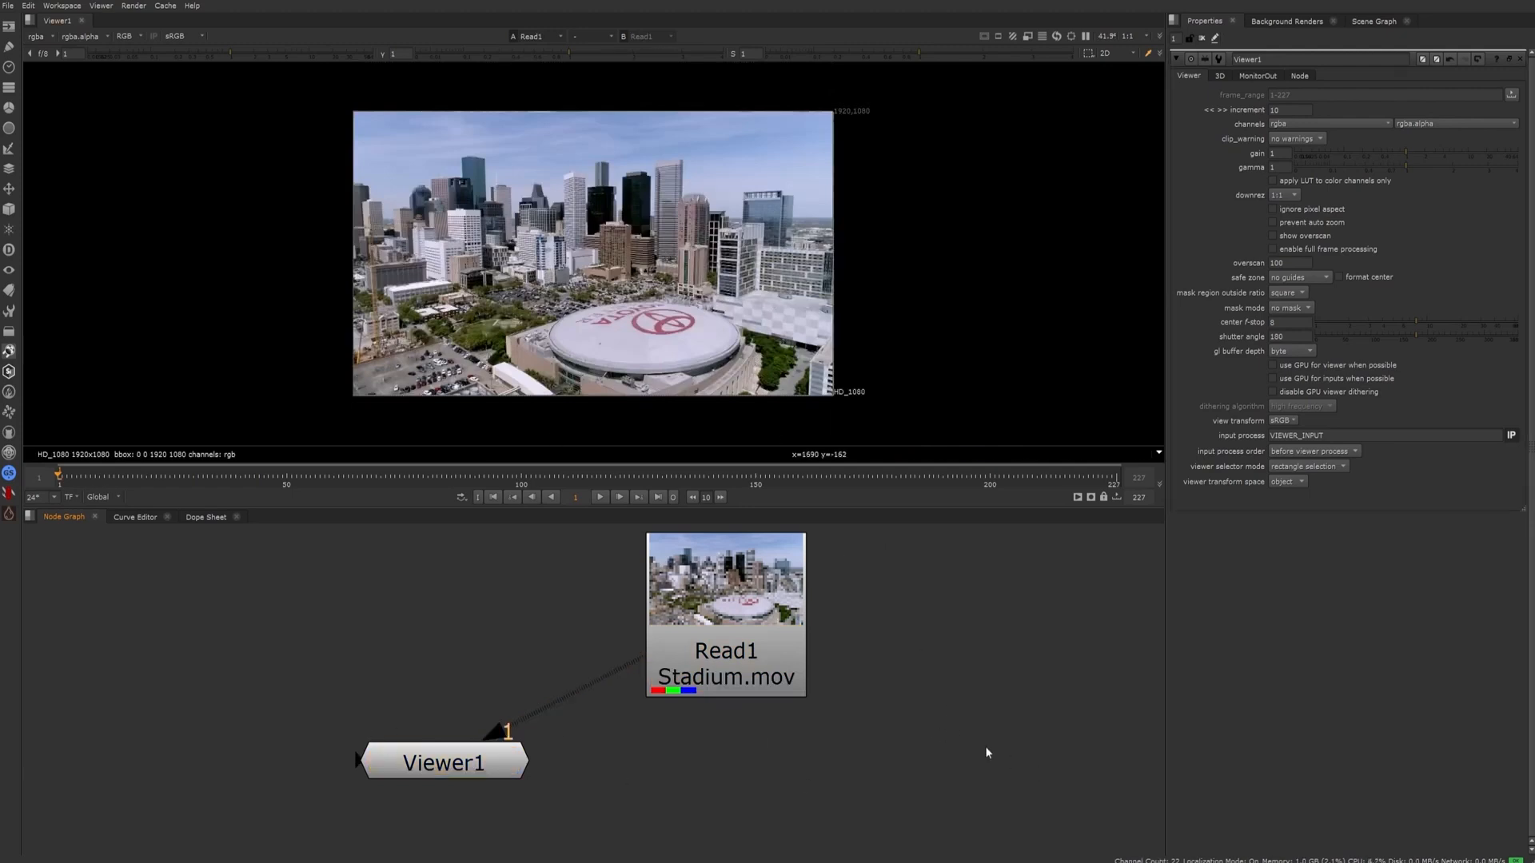
Add a Constant node to the right of Read1 and set its color to 0.345
key(Tab)
text(cons)
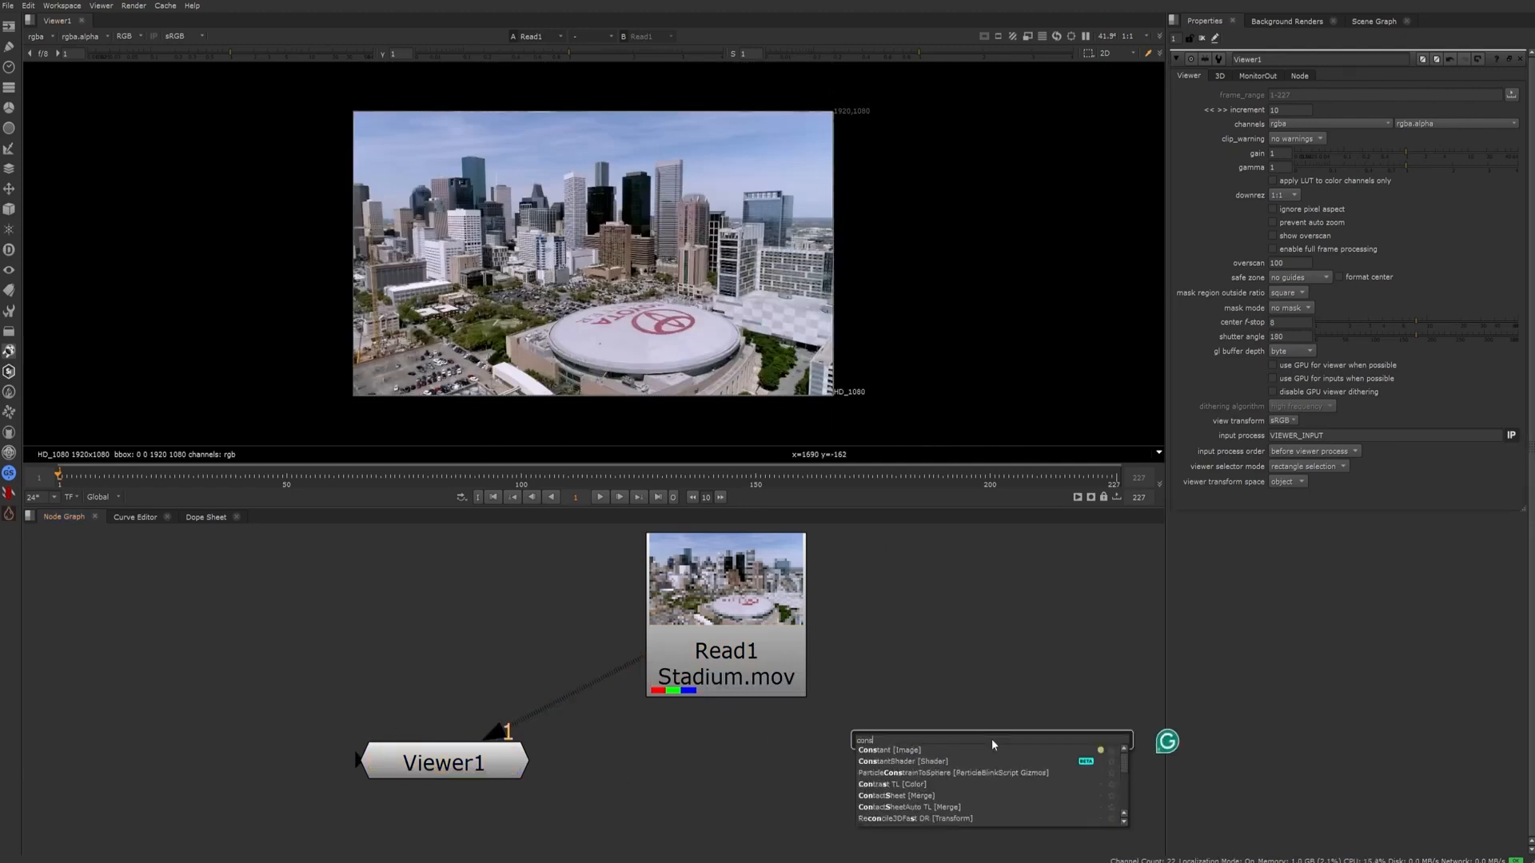
key(Return)
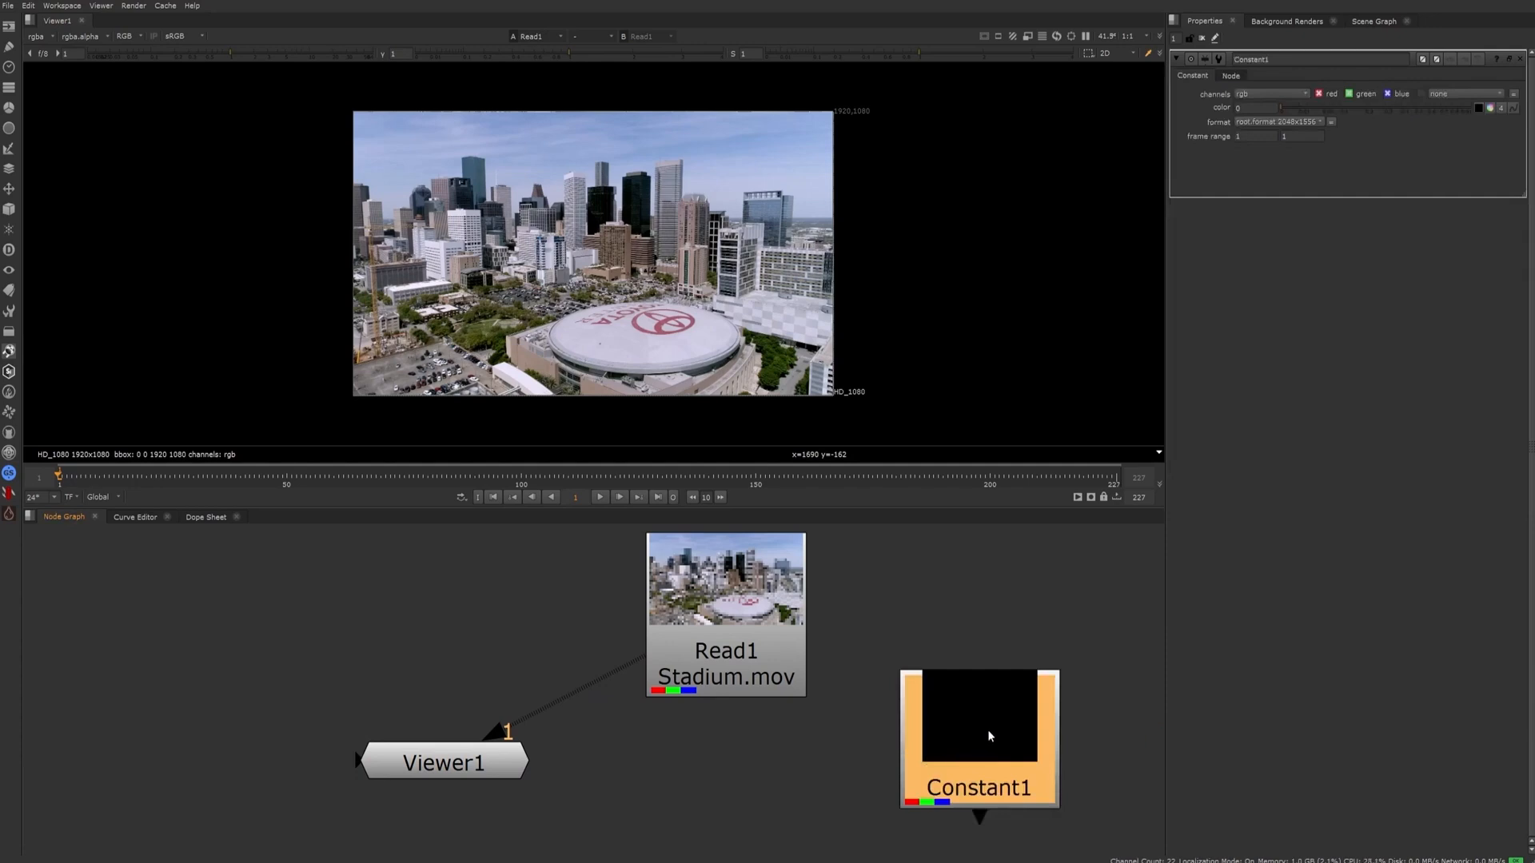
drag(1000, 718, 1015, 671)
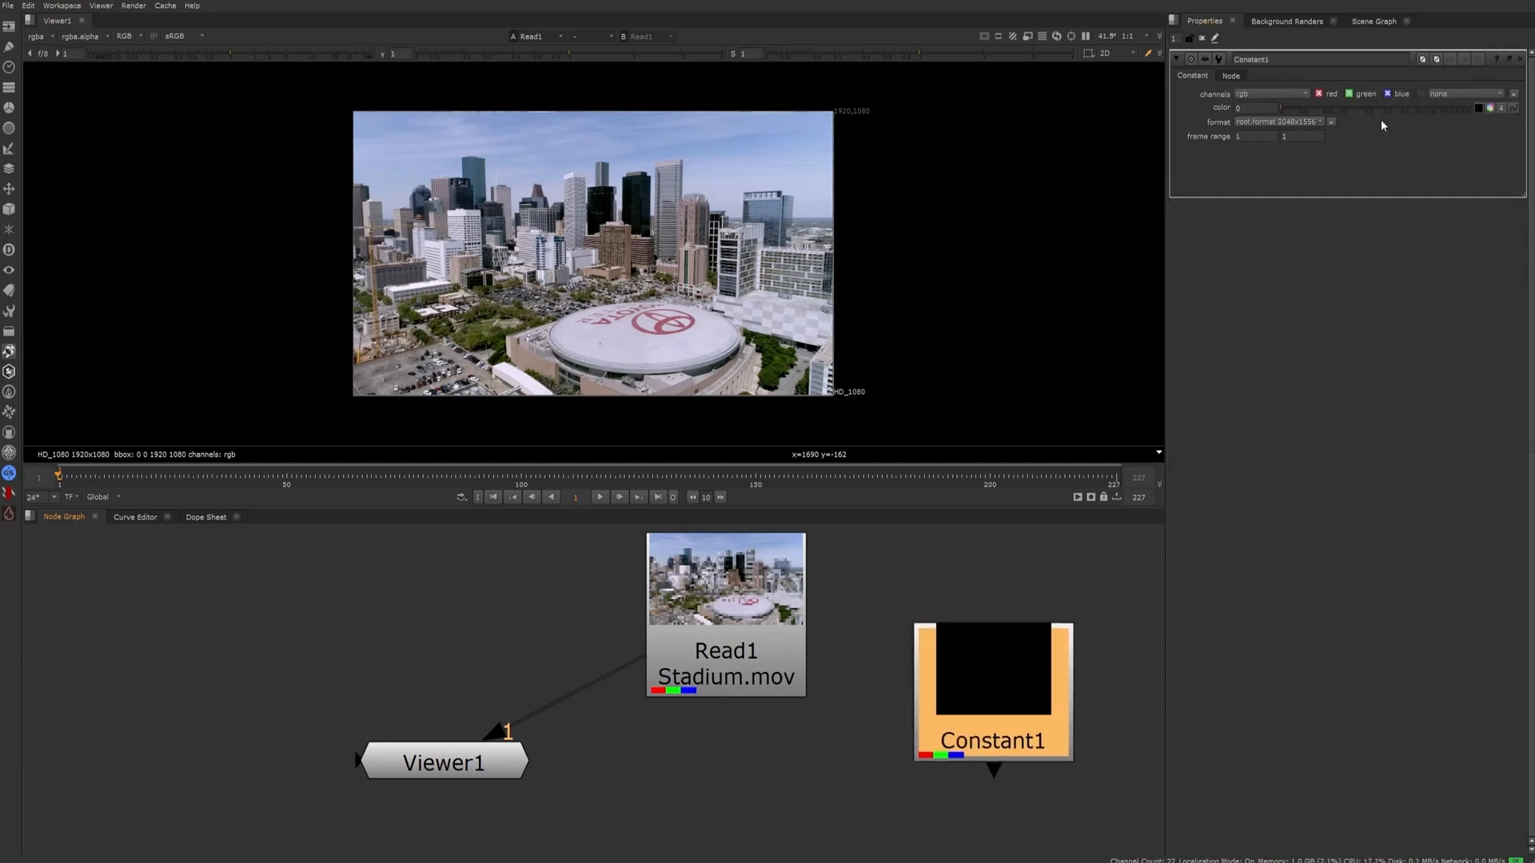
drag(1360, 108, 1390, 113)
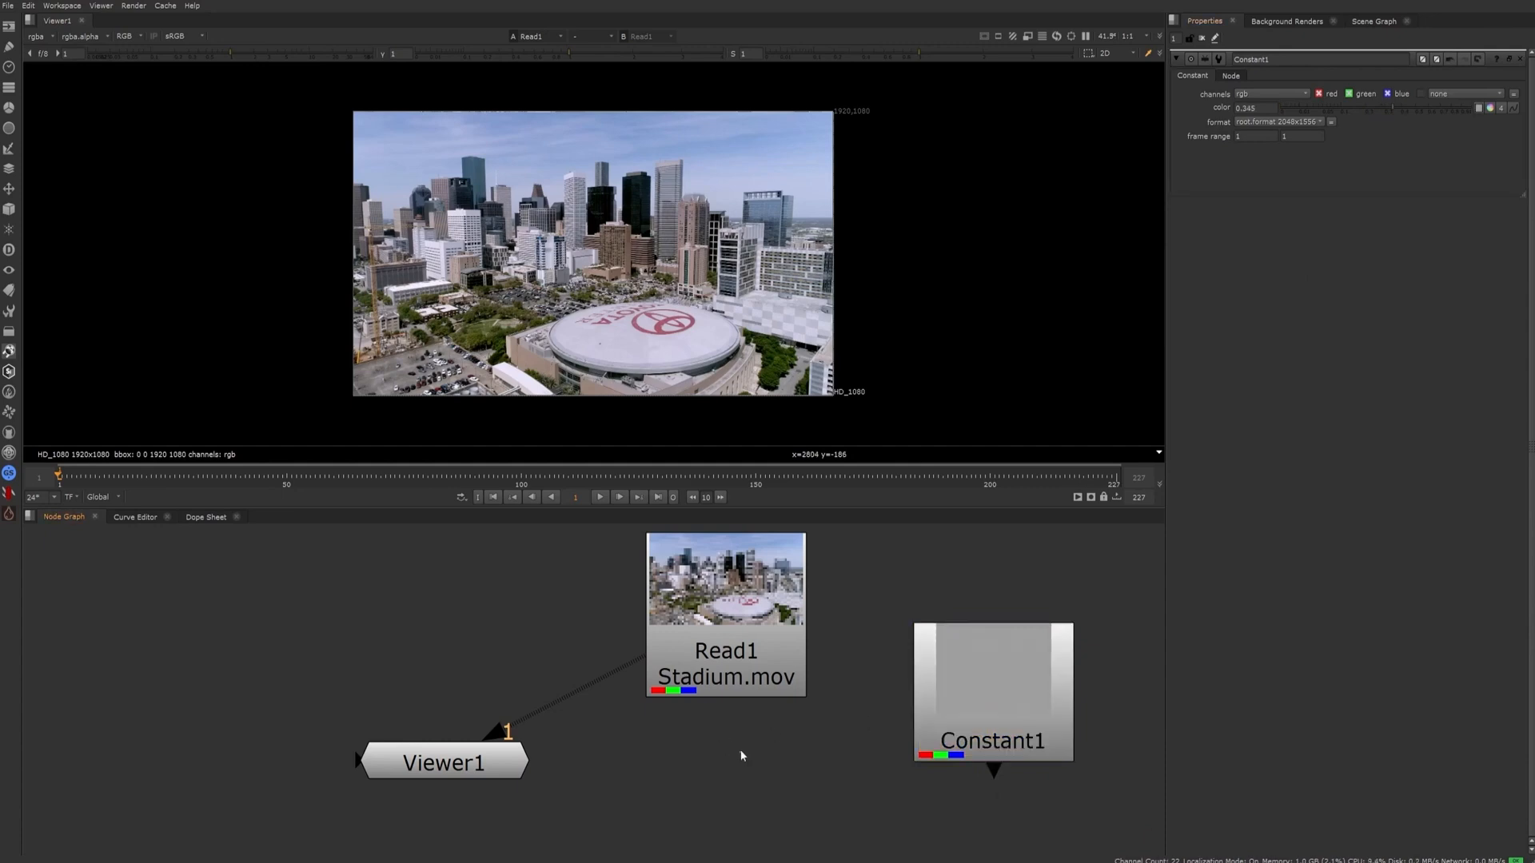
Move the Read1 node closer above Viewer1, slightly to its right, and deselect it
drag(651, 664, 488, 617)
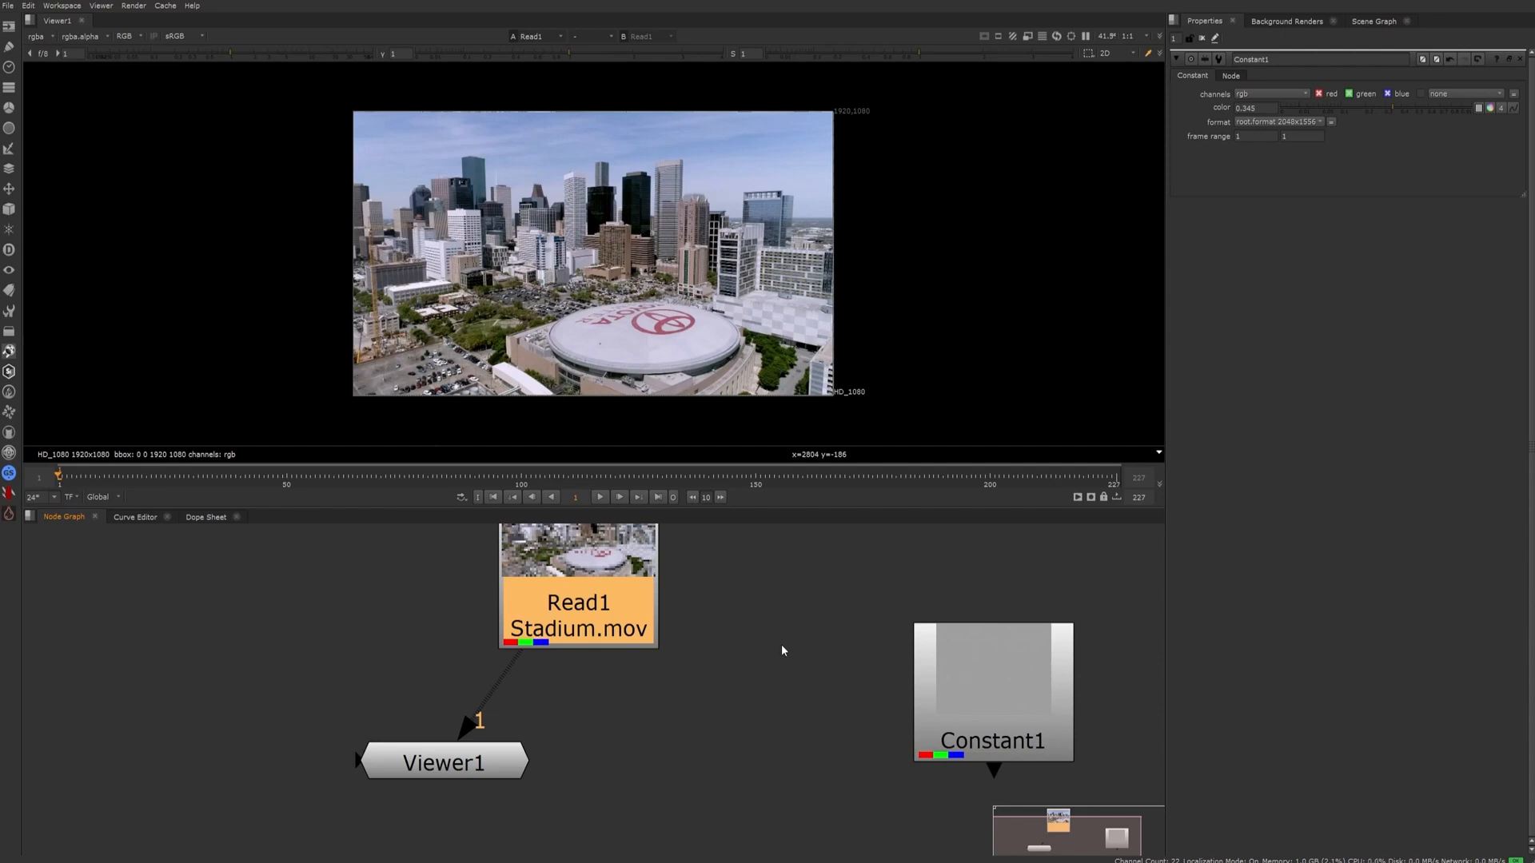
scroll(783, 647, down, 2)
middle_drag(765, 712, 739, 748)
click(739, 749)
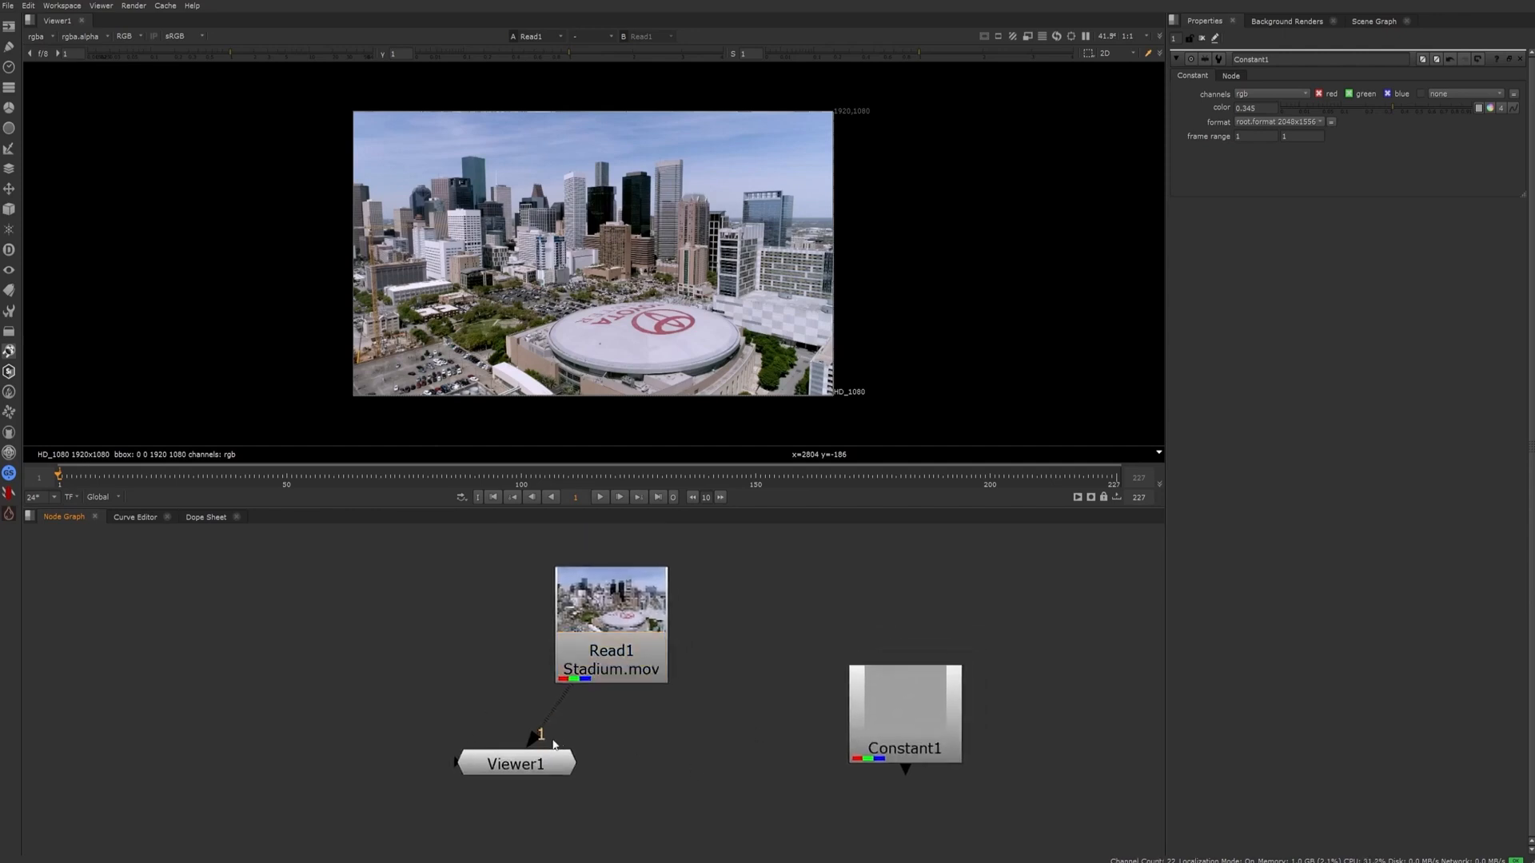
Connect the Constant1 node to input 2 of Viewer1 to display it
scroll(538, 729, up, 2)
click(651, 605)
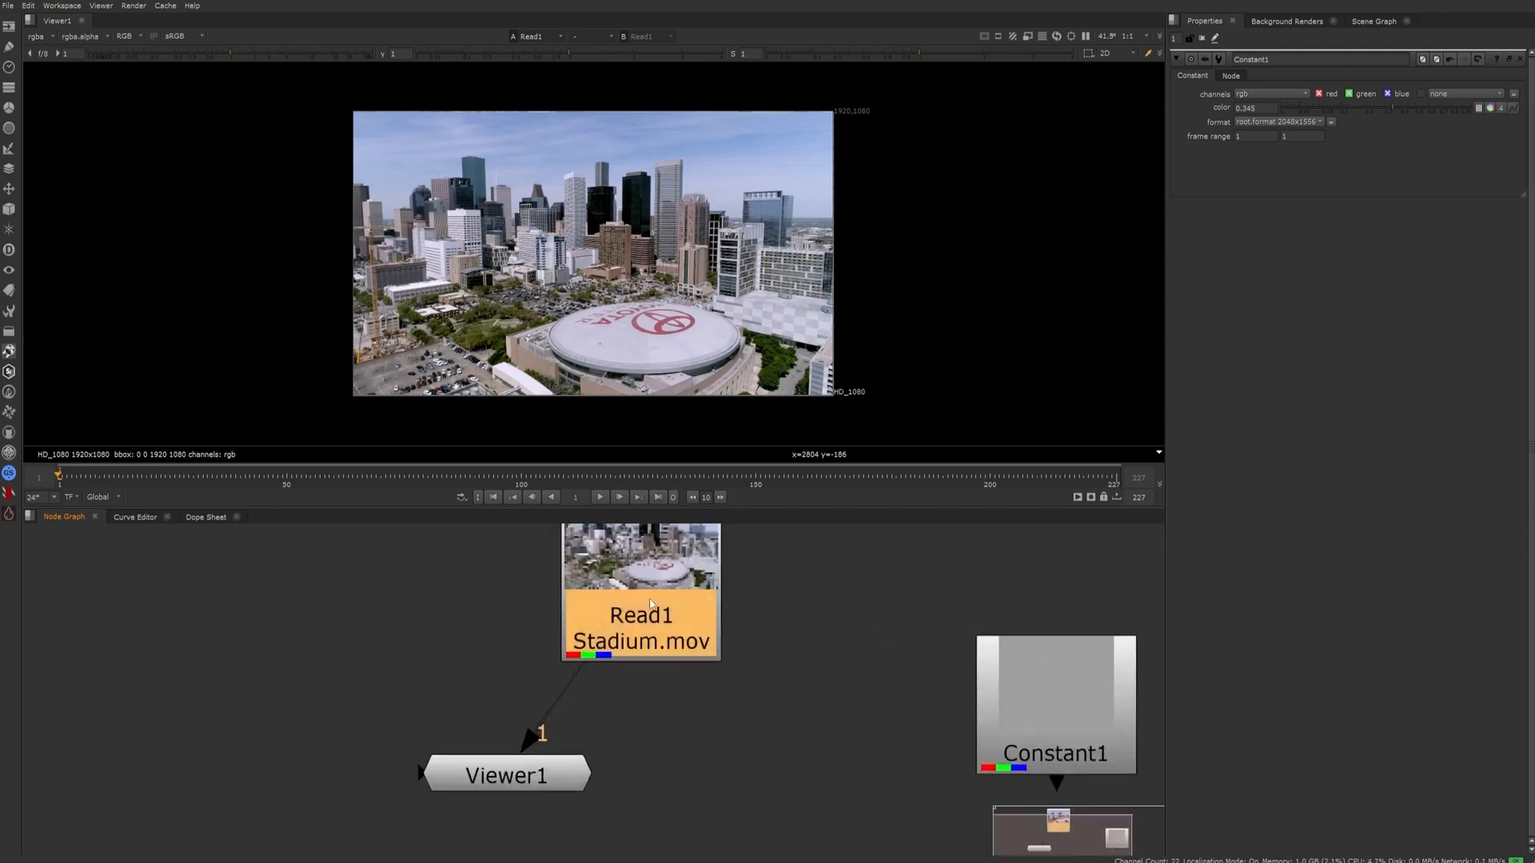
click(1004, 707)
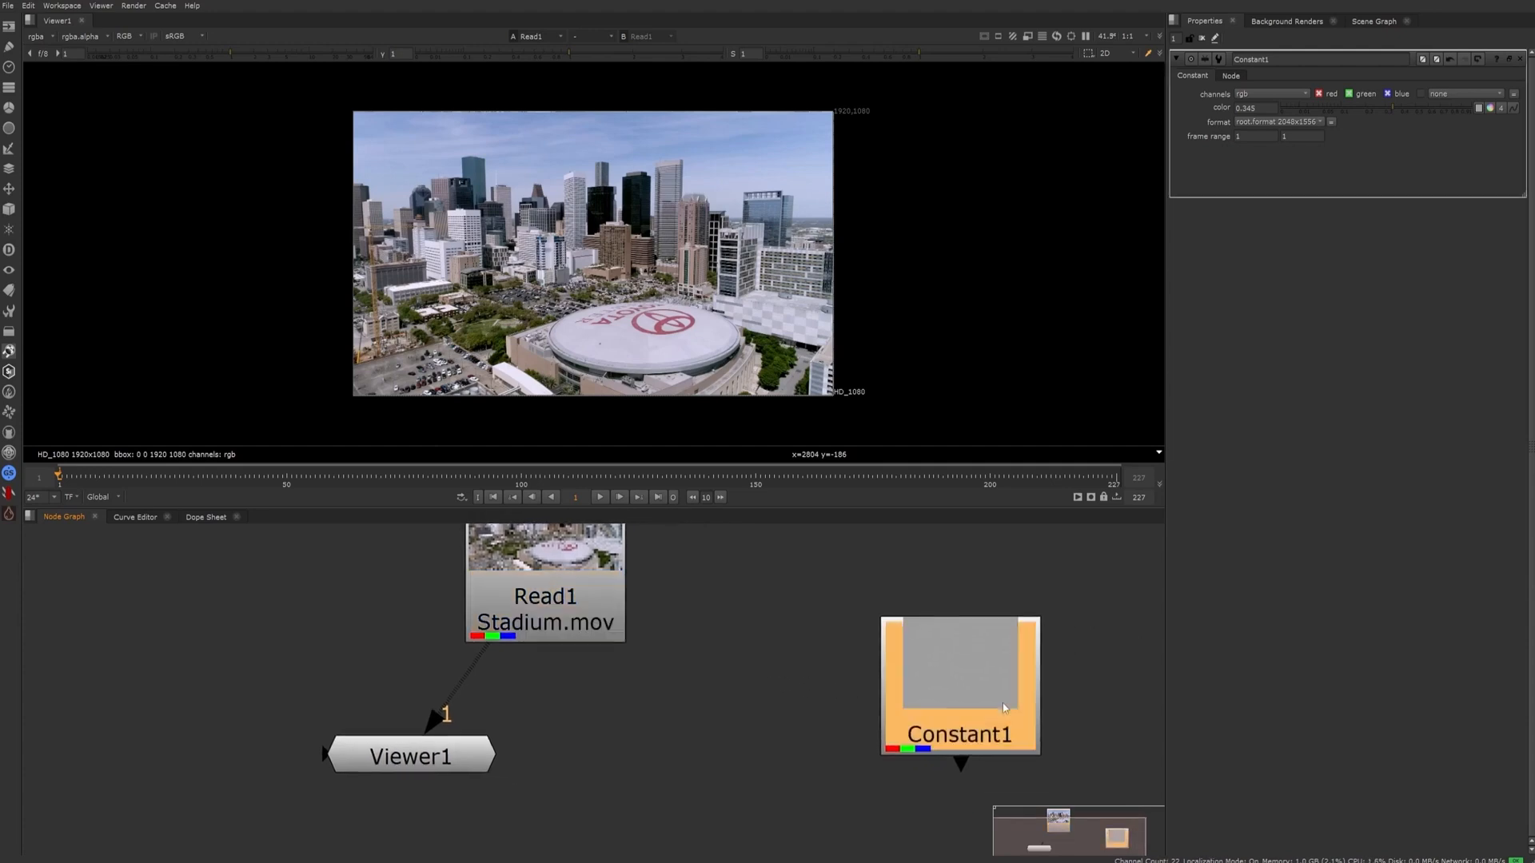
click(773, 737)
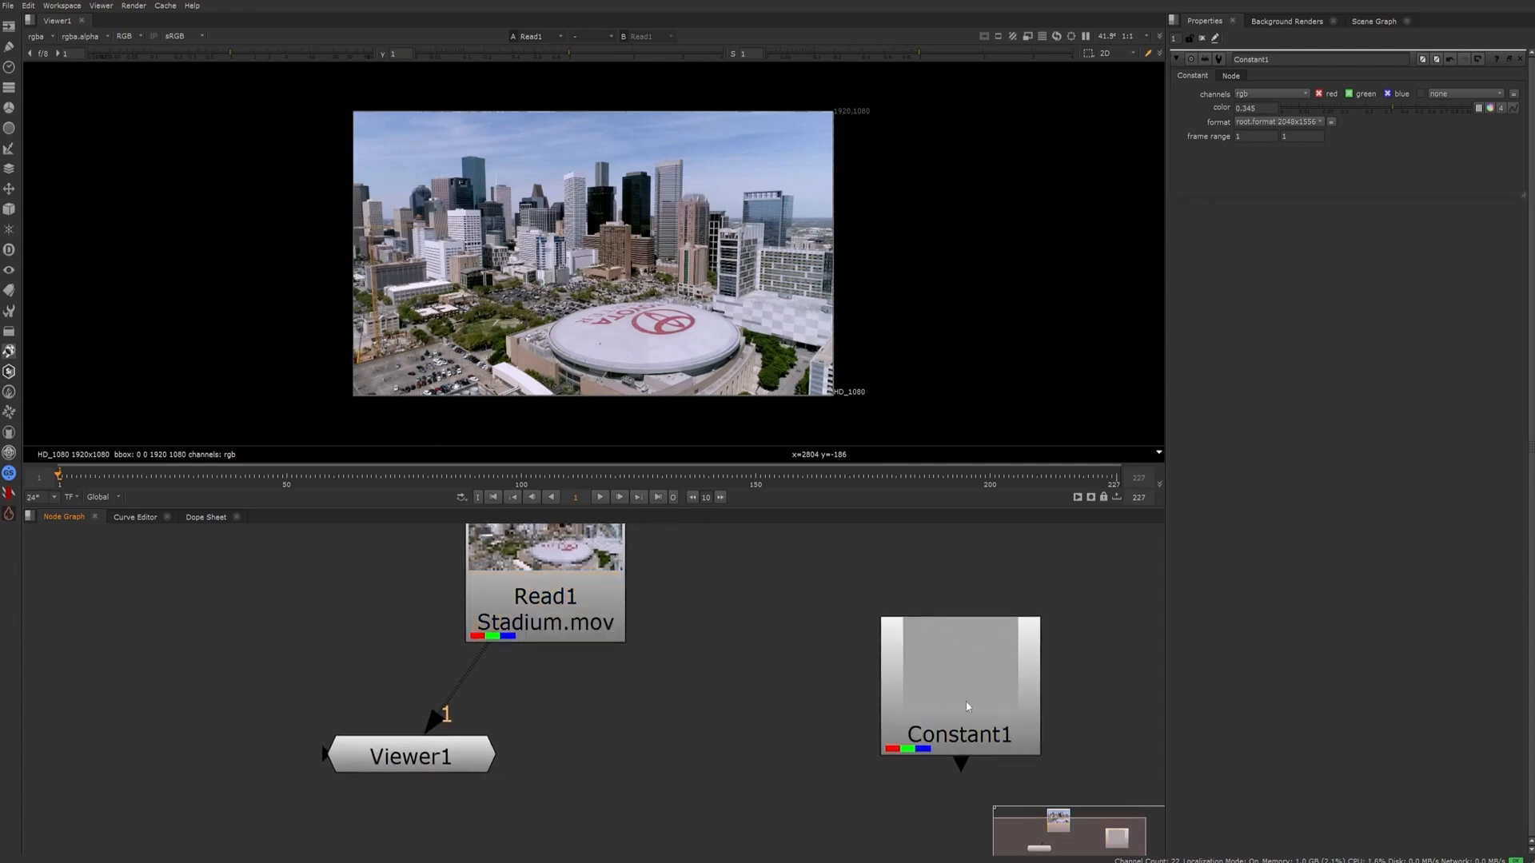
click(984, 700)
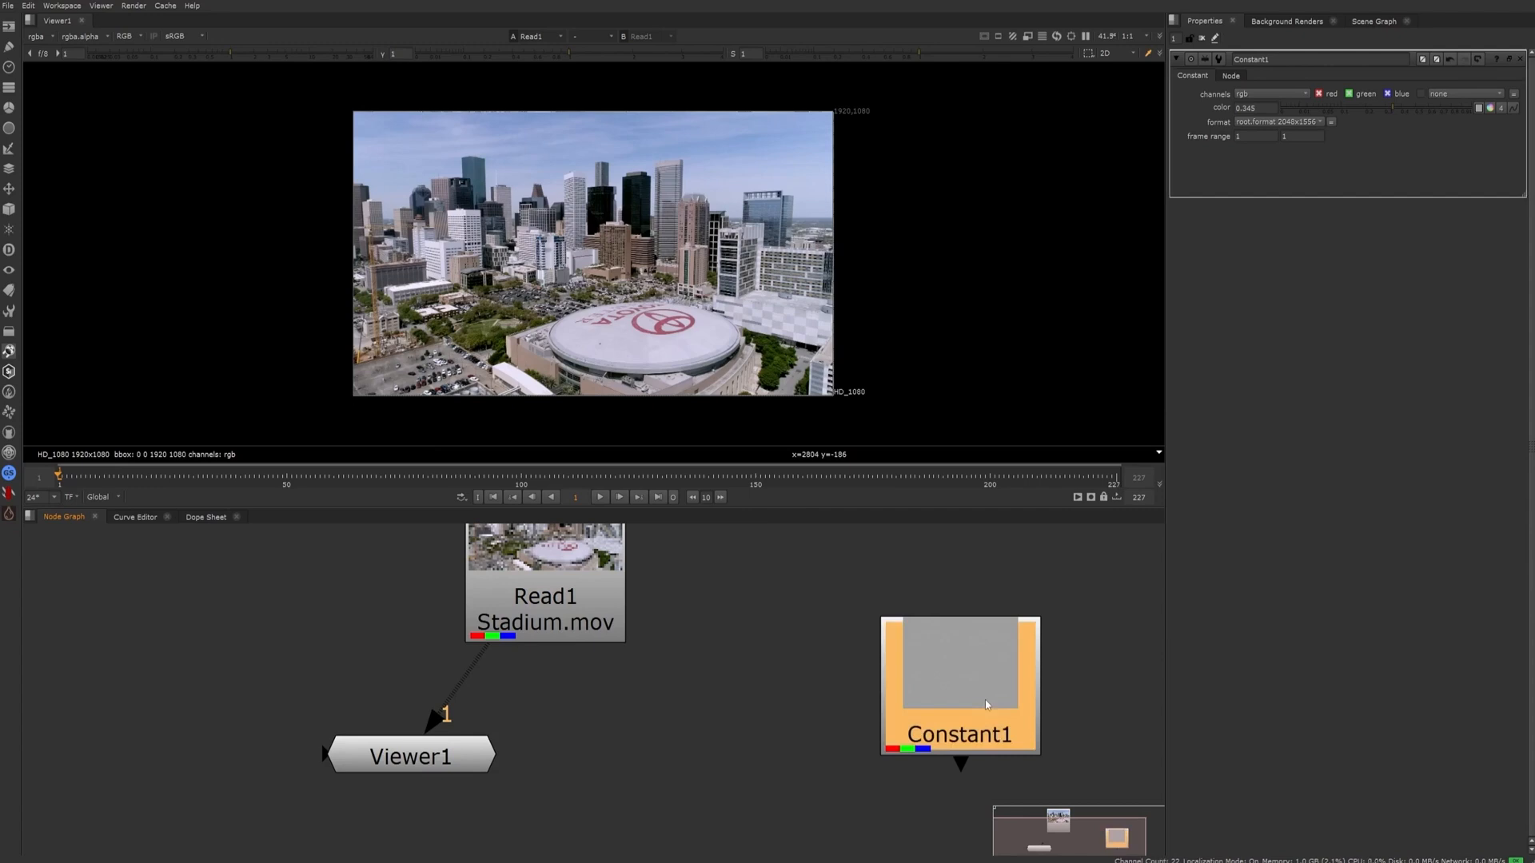
key(2)
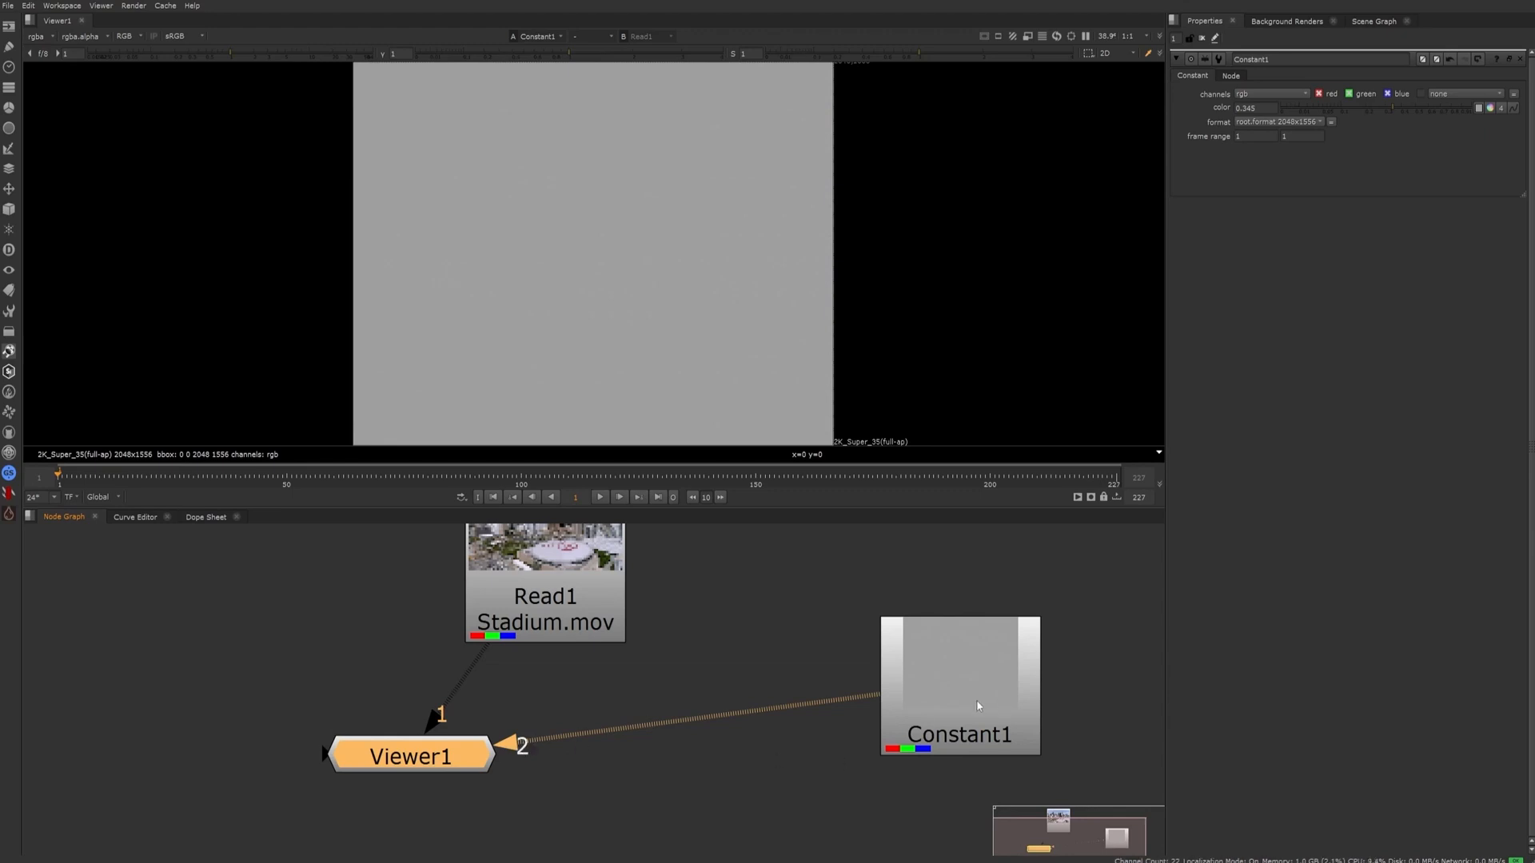
click(841, 628)
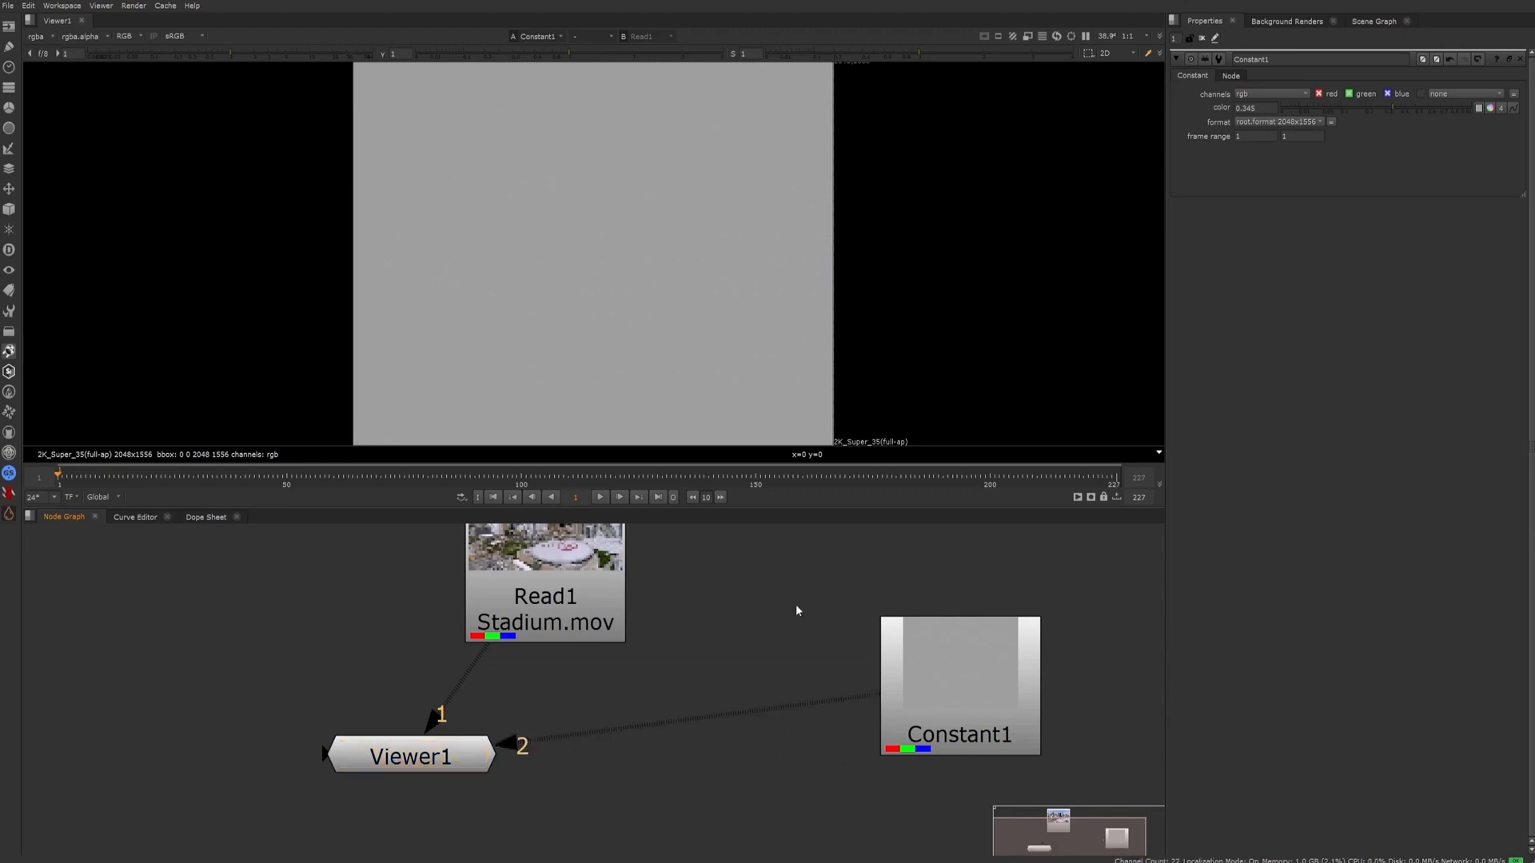
Compare the Stadium.mov footage and the constant by switching Viewer1 repeatedly between inputs 1 and 2, ending on input 1
scroll(787, 632, down, 3)
scroll(843, 318, down, 3)
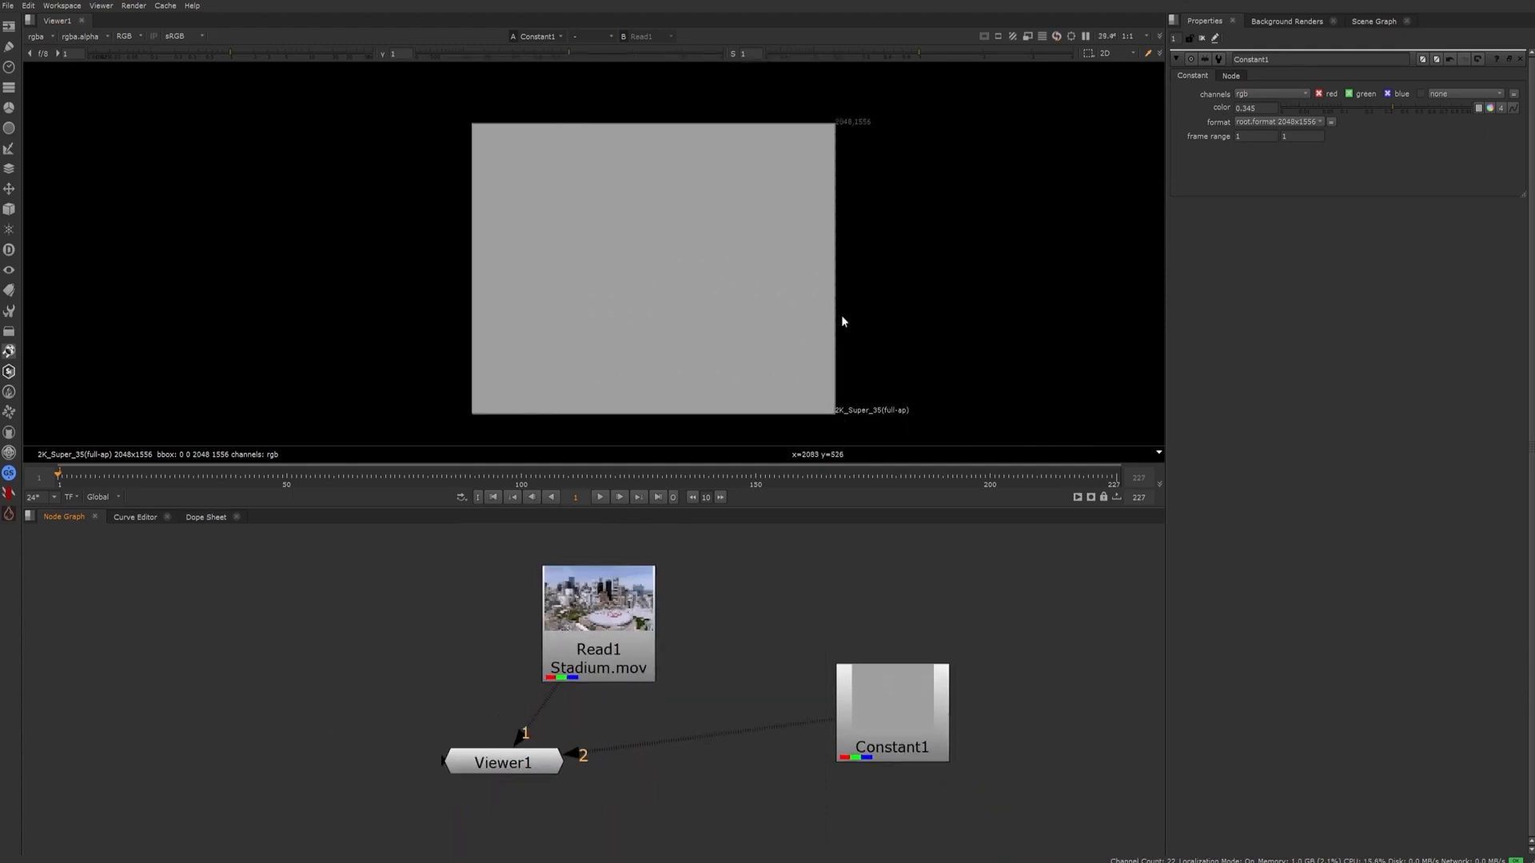
scroll(843, 320, up, 2)
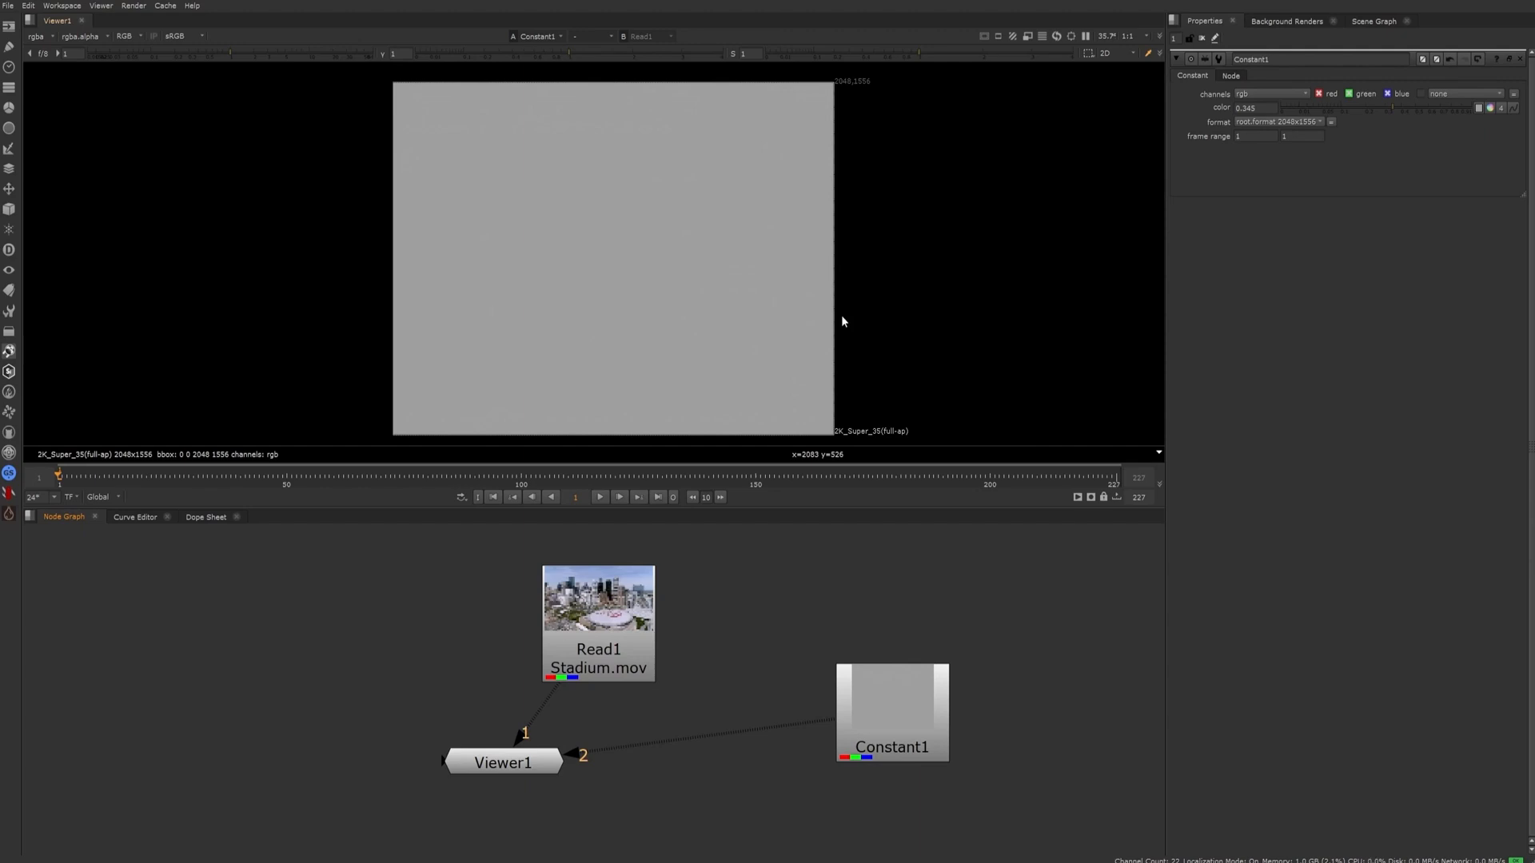
key(1)
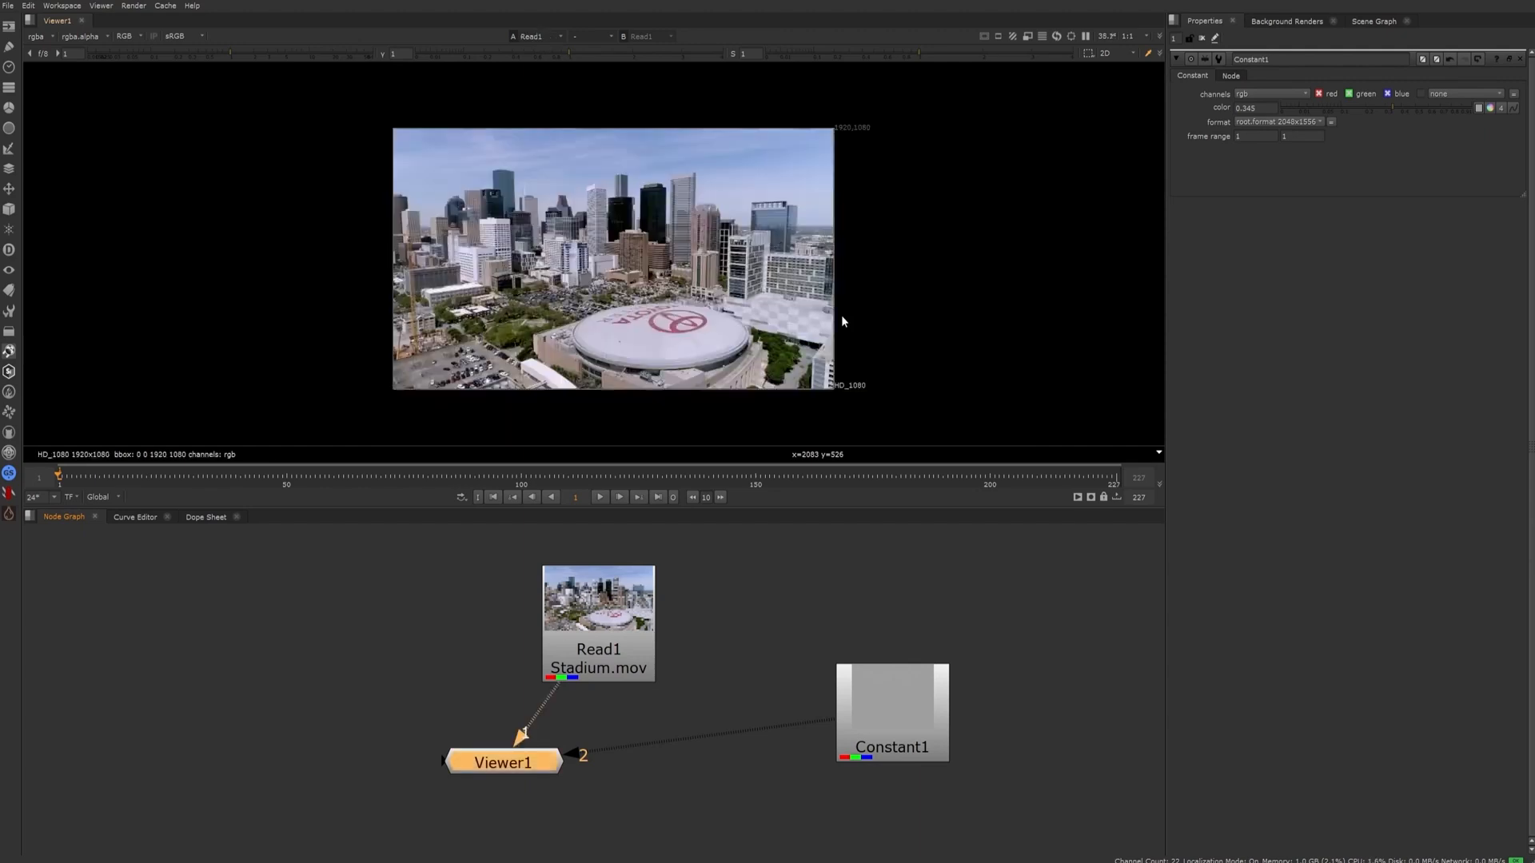
key(2)
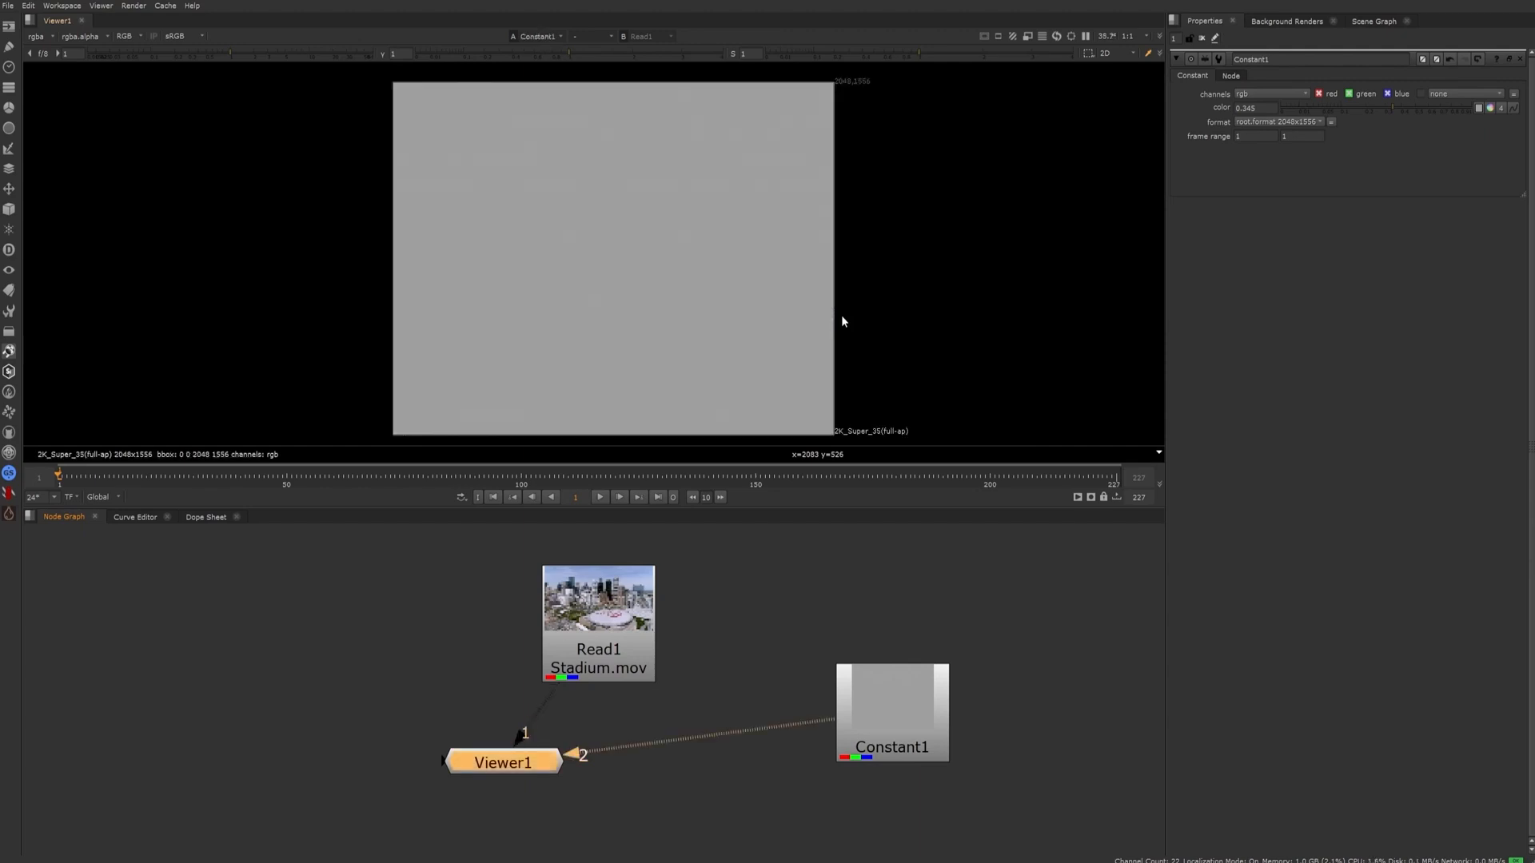
key(1)
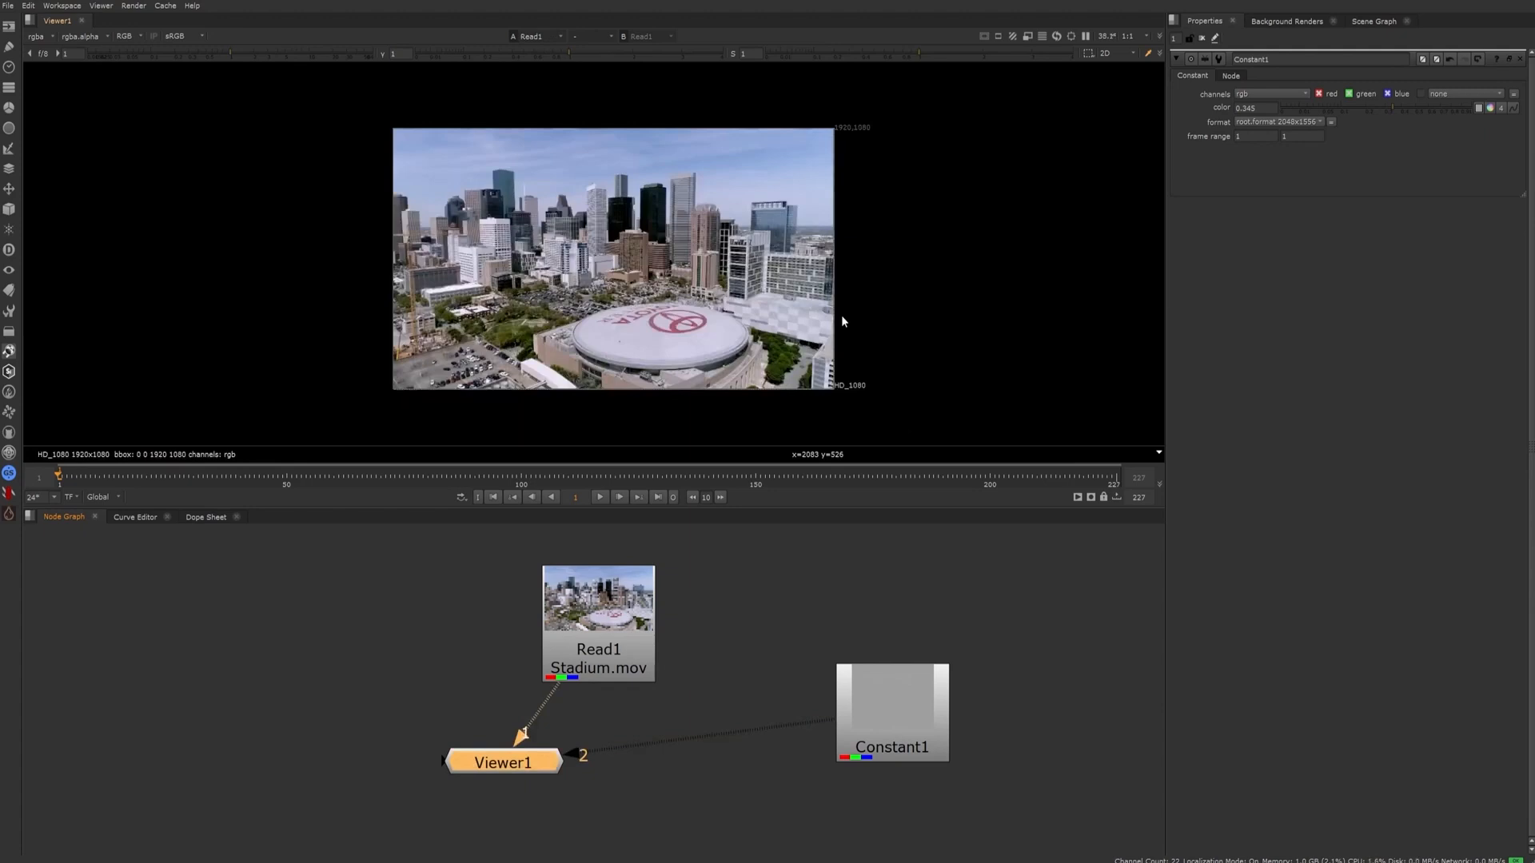
key(2)
key(1)
key(2)
key(1)
key(2)
key(1)
click(625, 809)
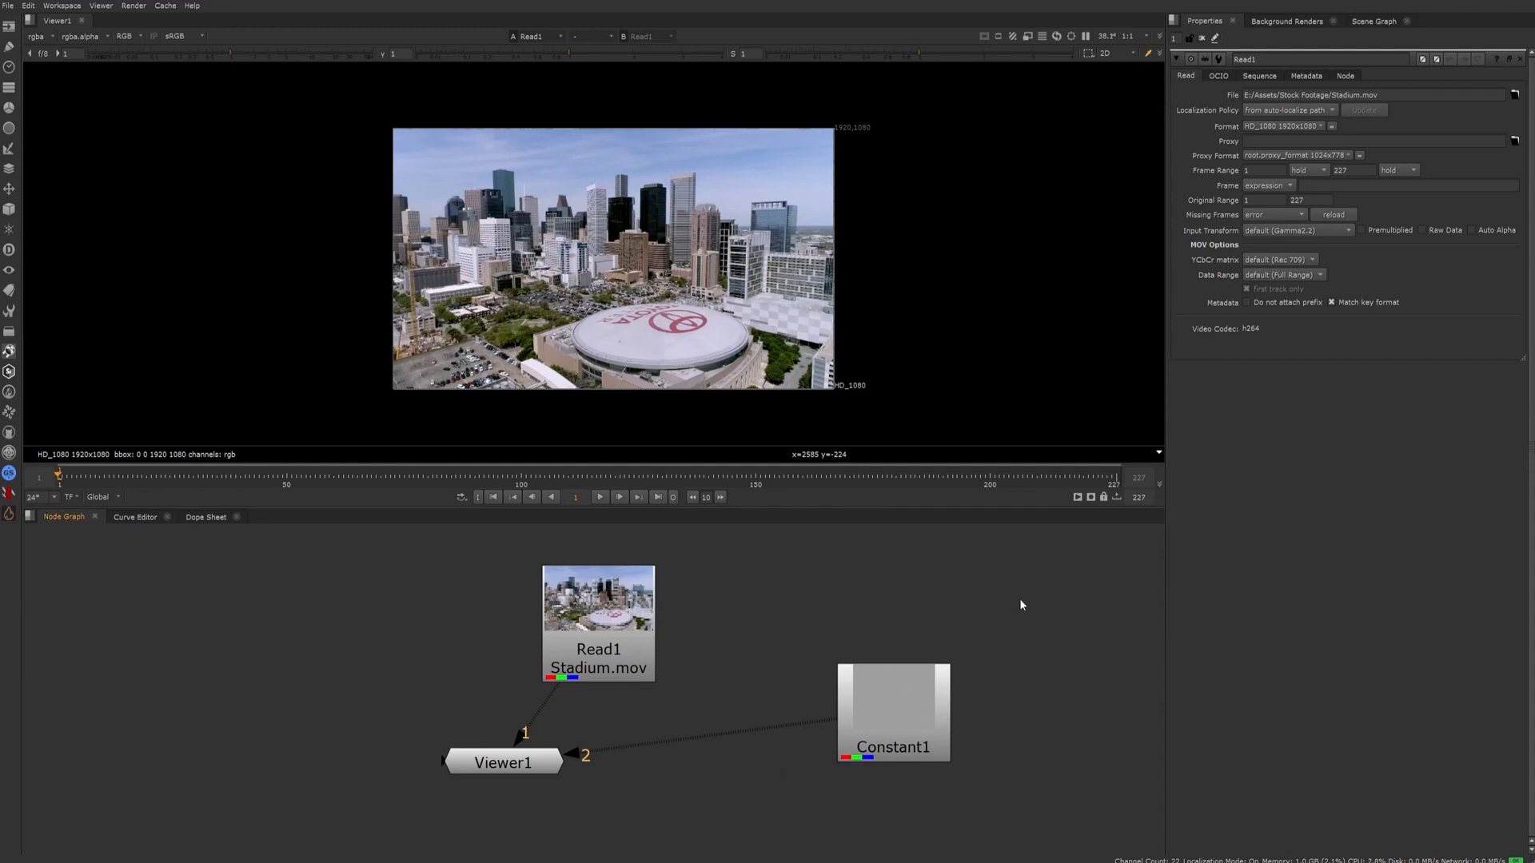
Delete the Constant1 node and align Read1 directly above Viewer1
click(943, 679)
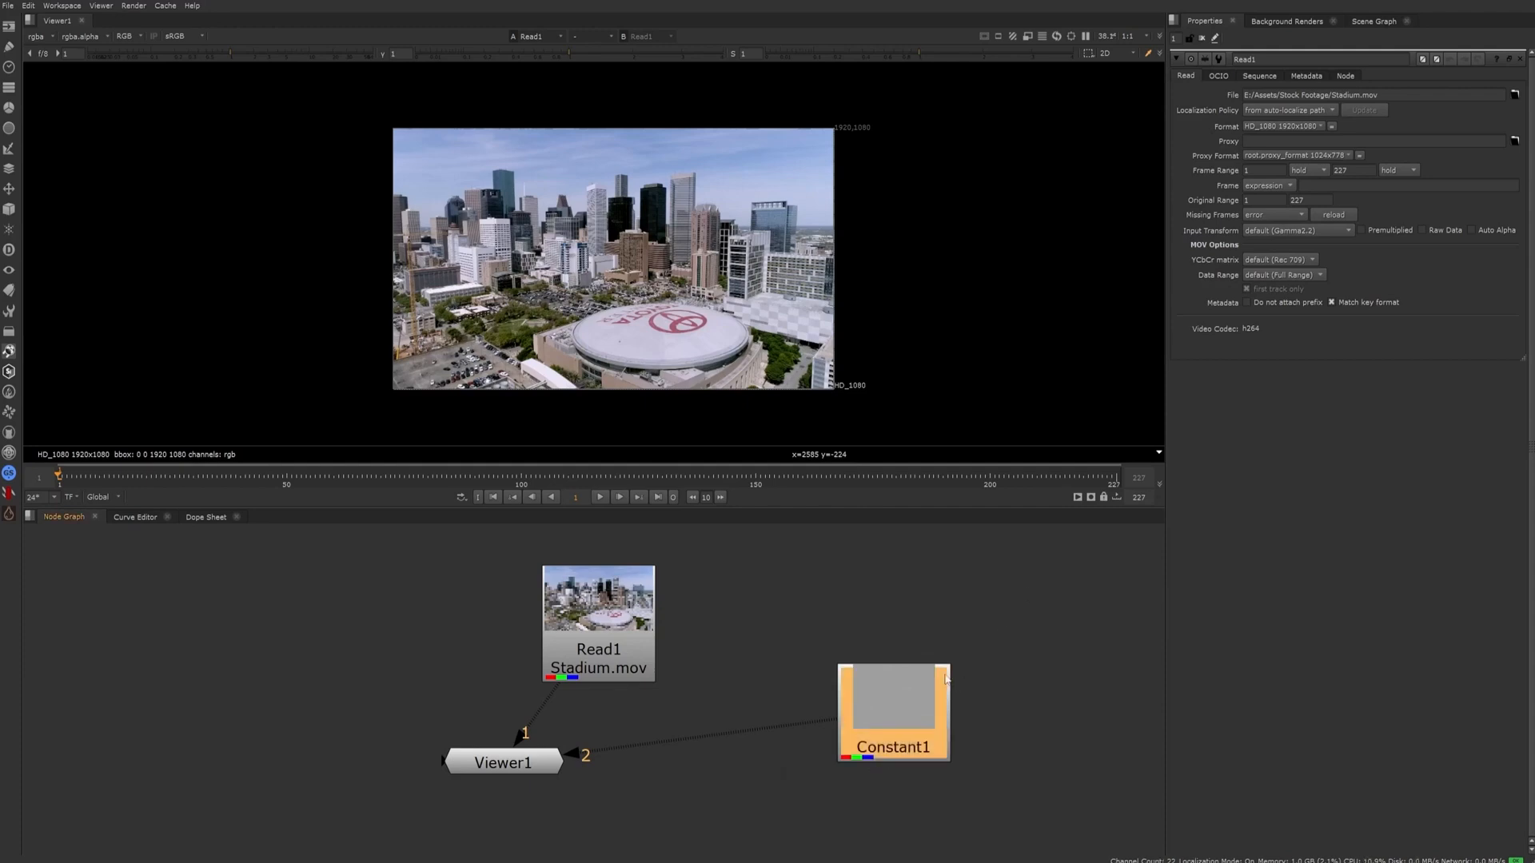
key(Delete)
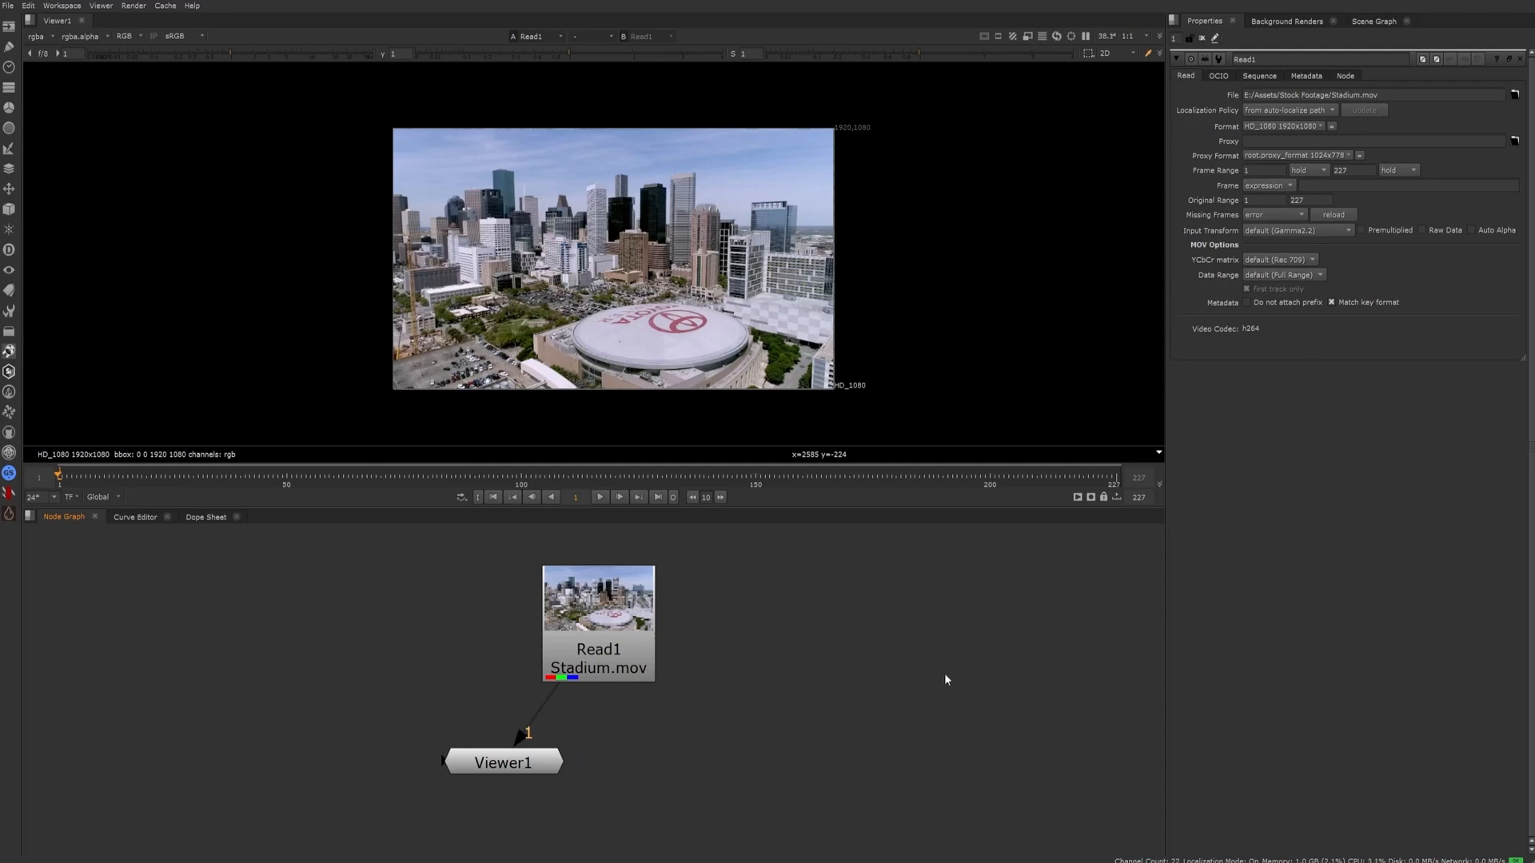
drag(624, 617, 530, 605)
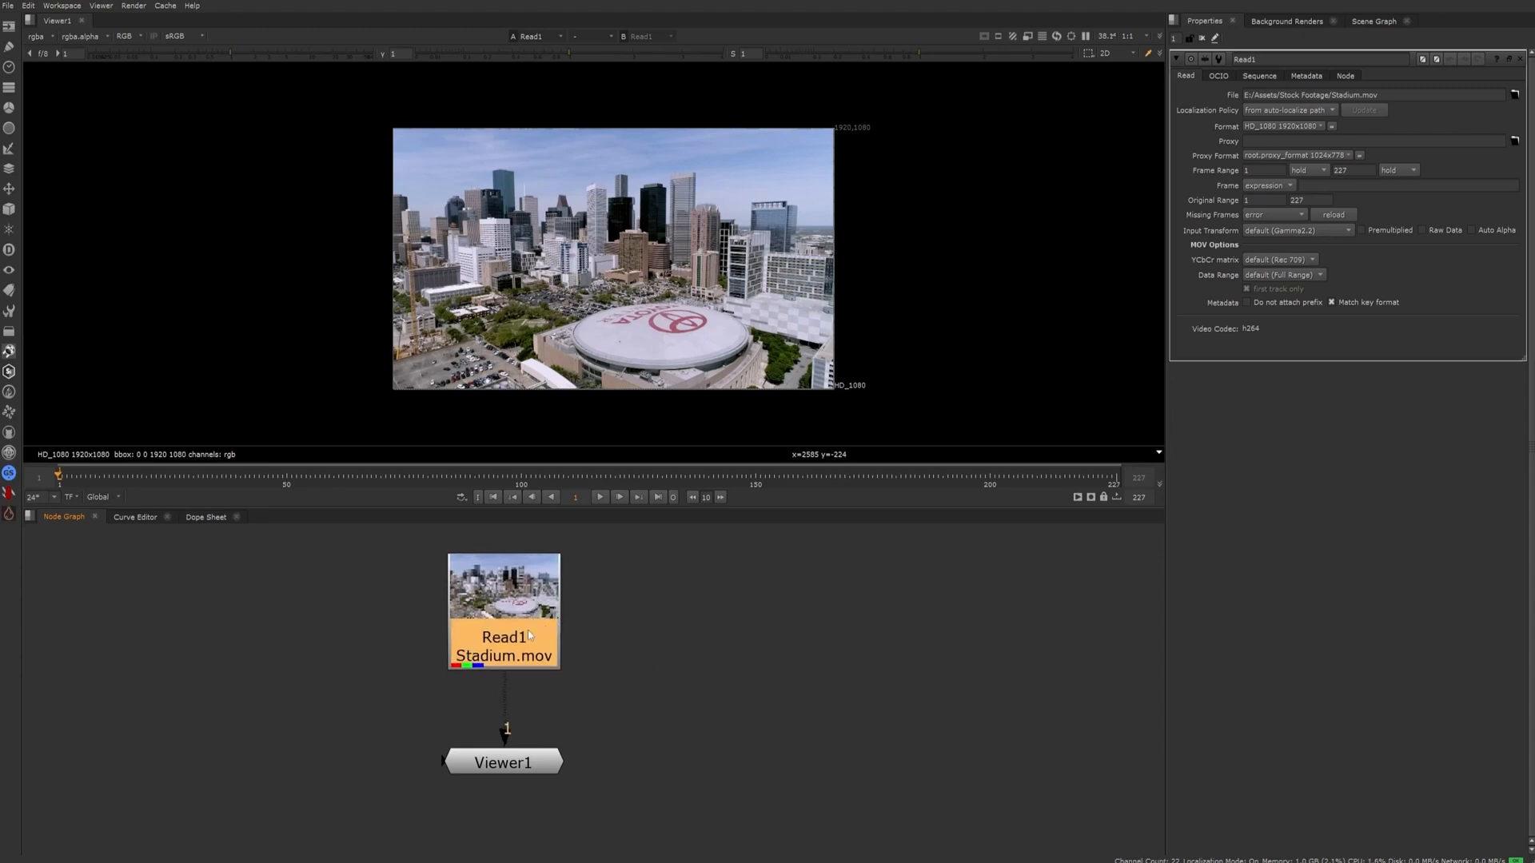
click(835, 698)
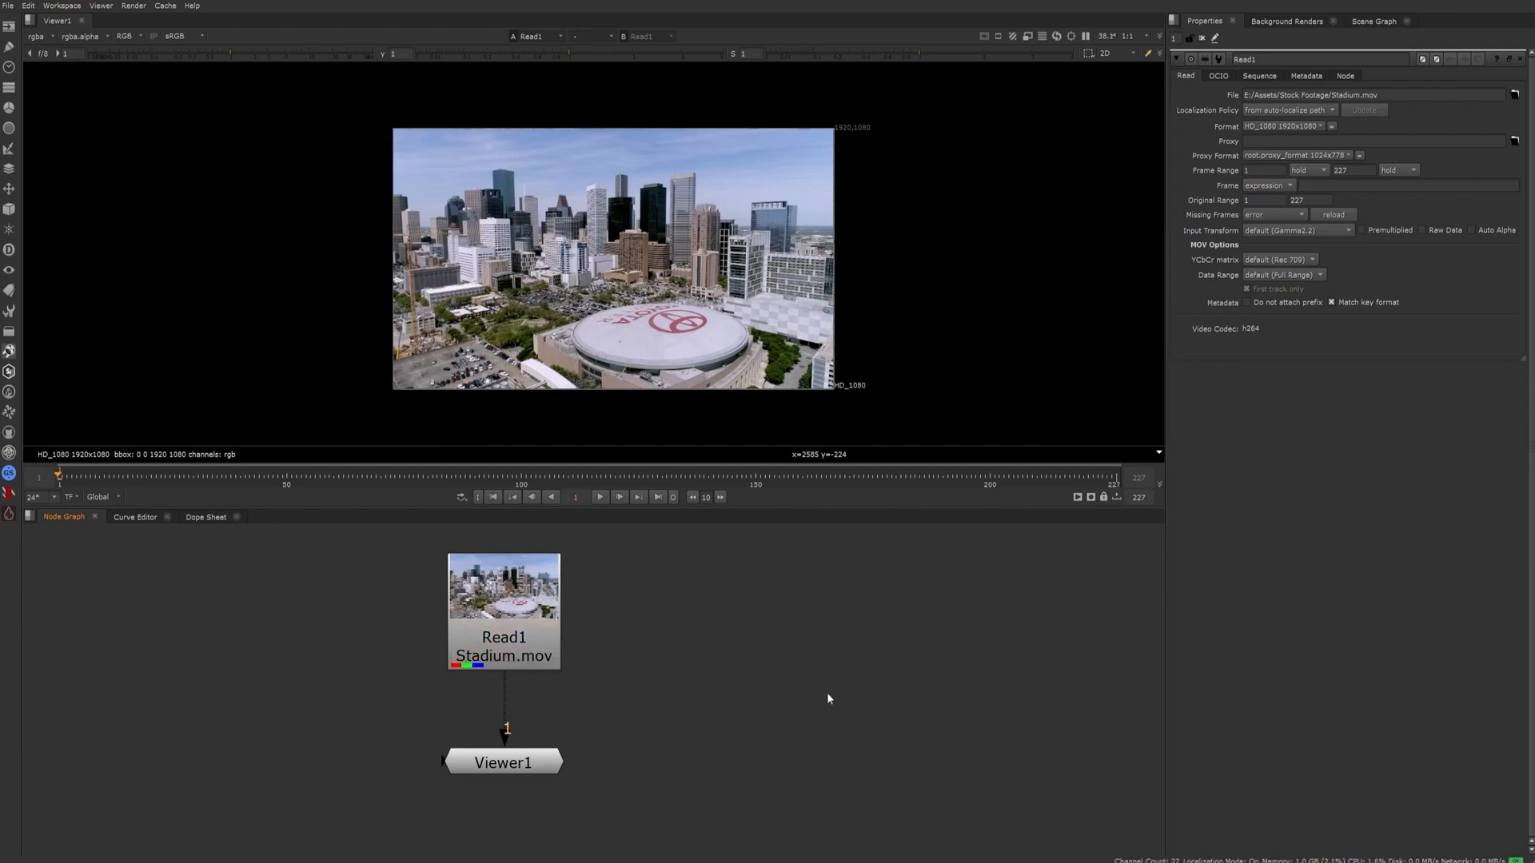
Check the frame range and fps in the project settings, and compare them with the frame range in Read1's properties
key(s)
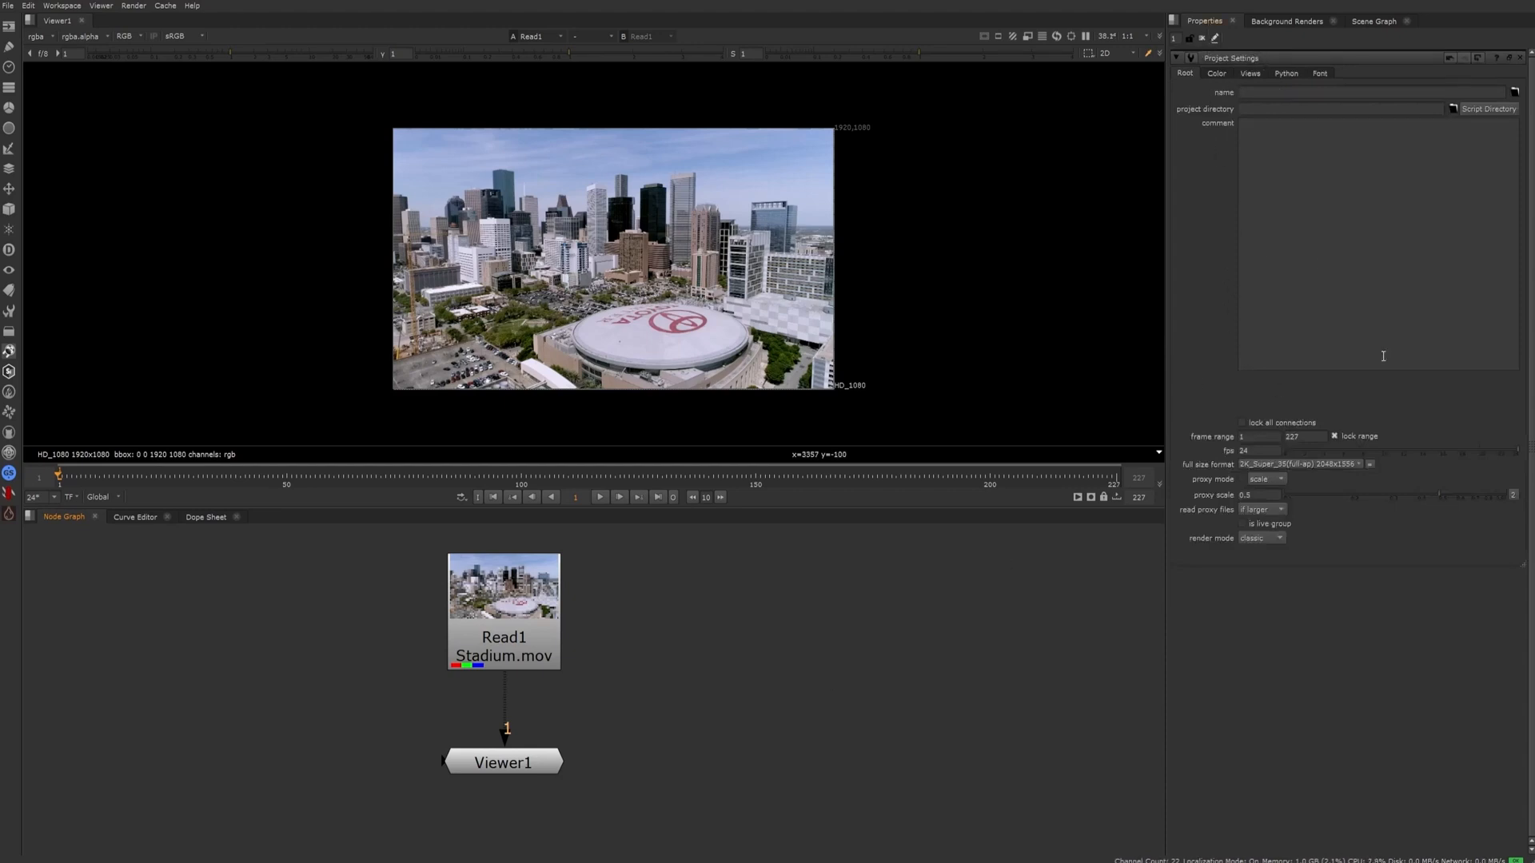
click(1252, 451)
double_click(518, 603)
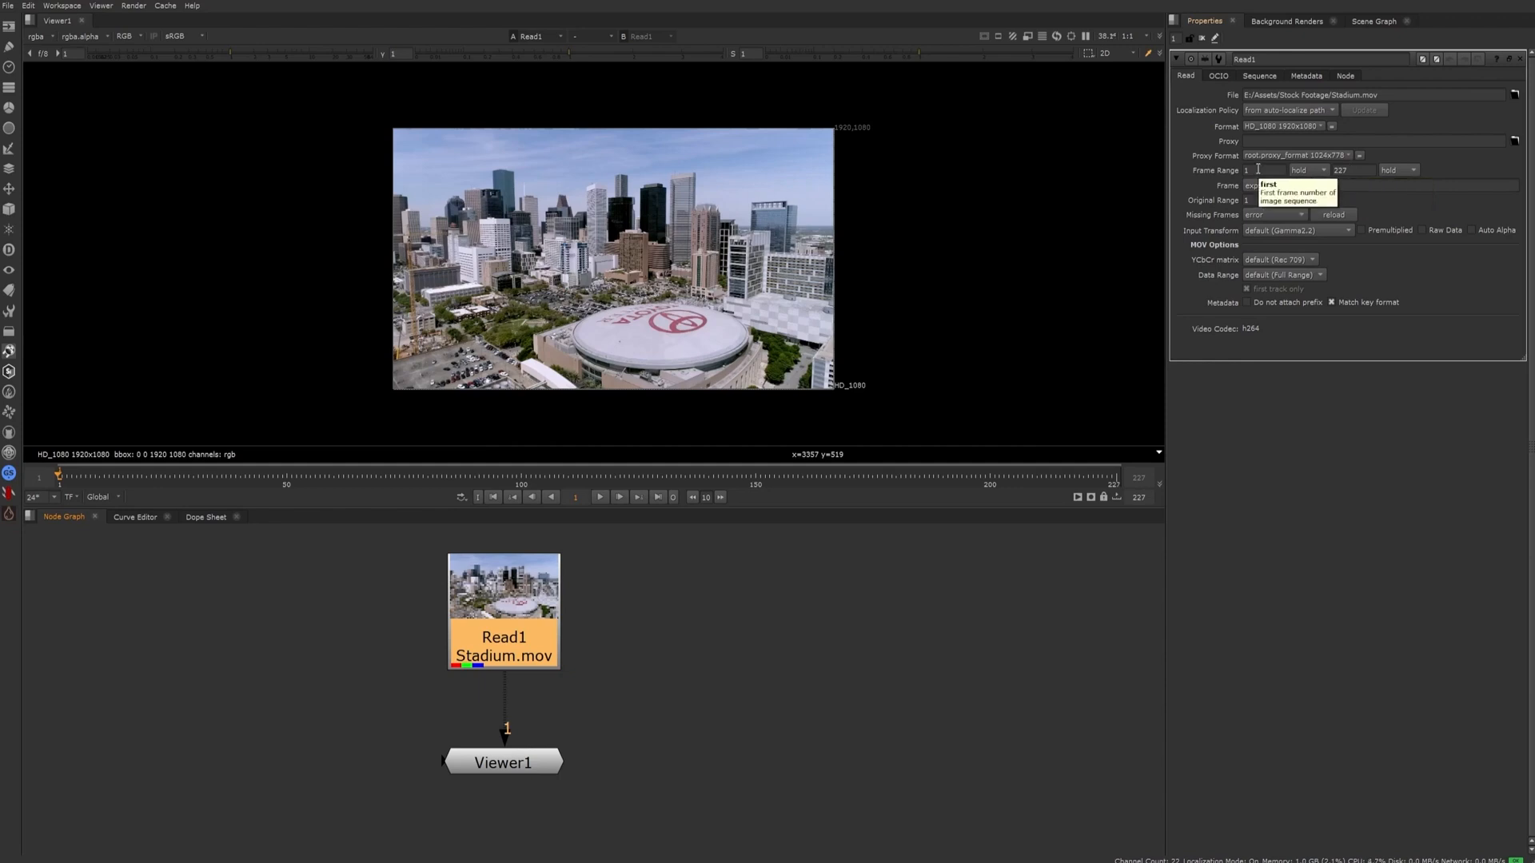
click(1004, 691)
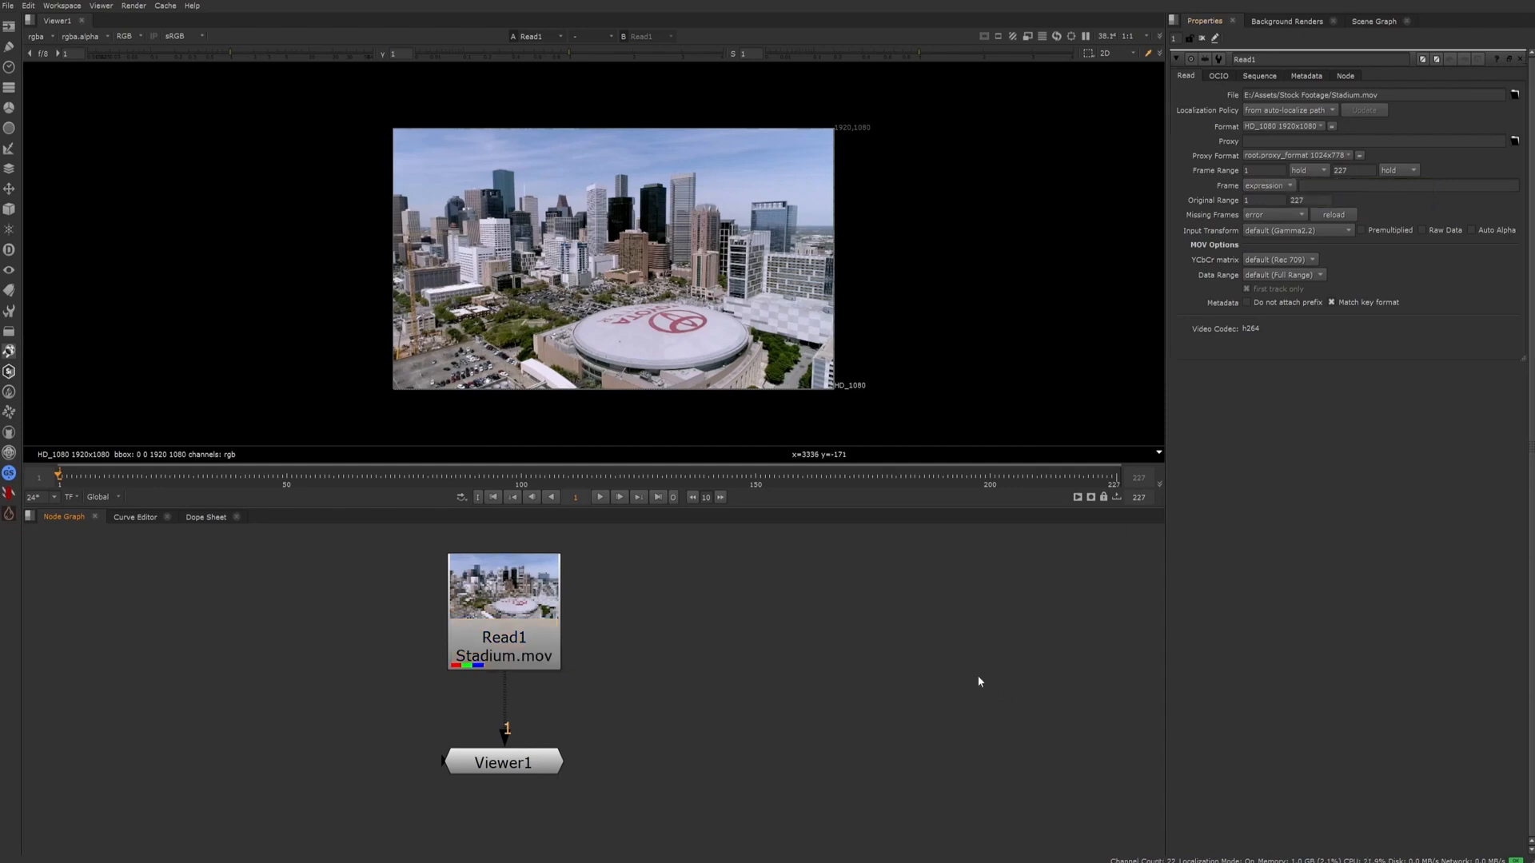
Set the last frame of the project's frame range to 100 in the project settings
key(s)
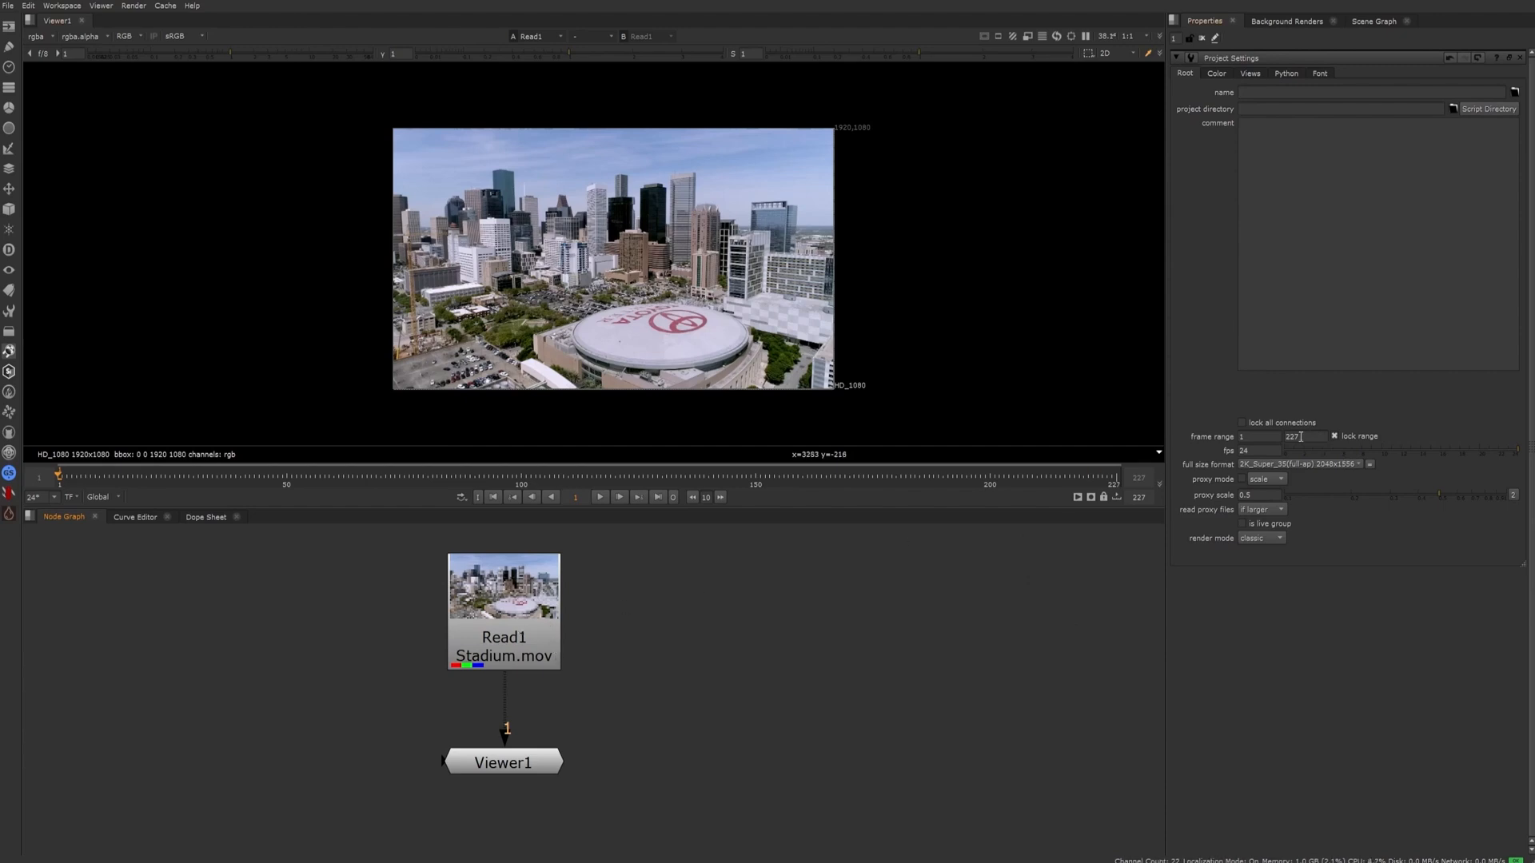
click(505, 646)
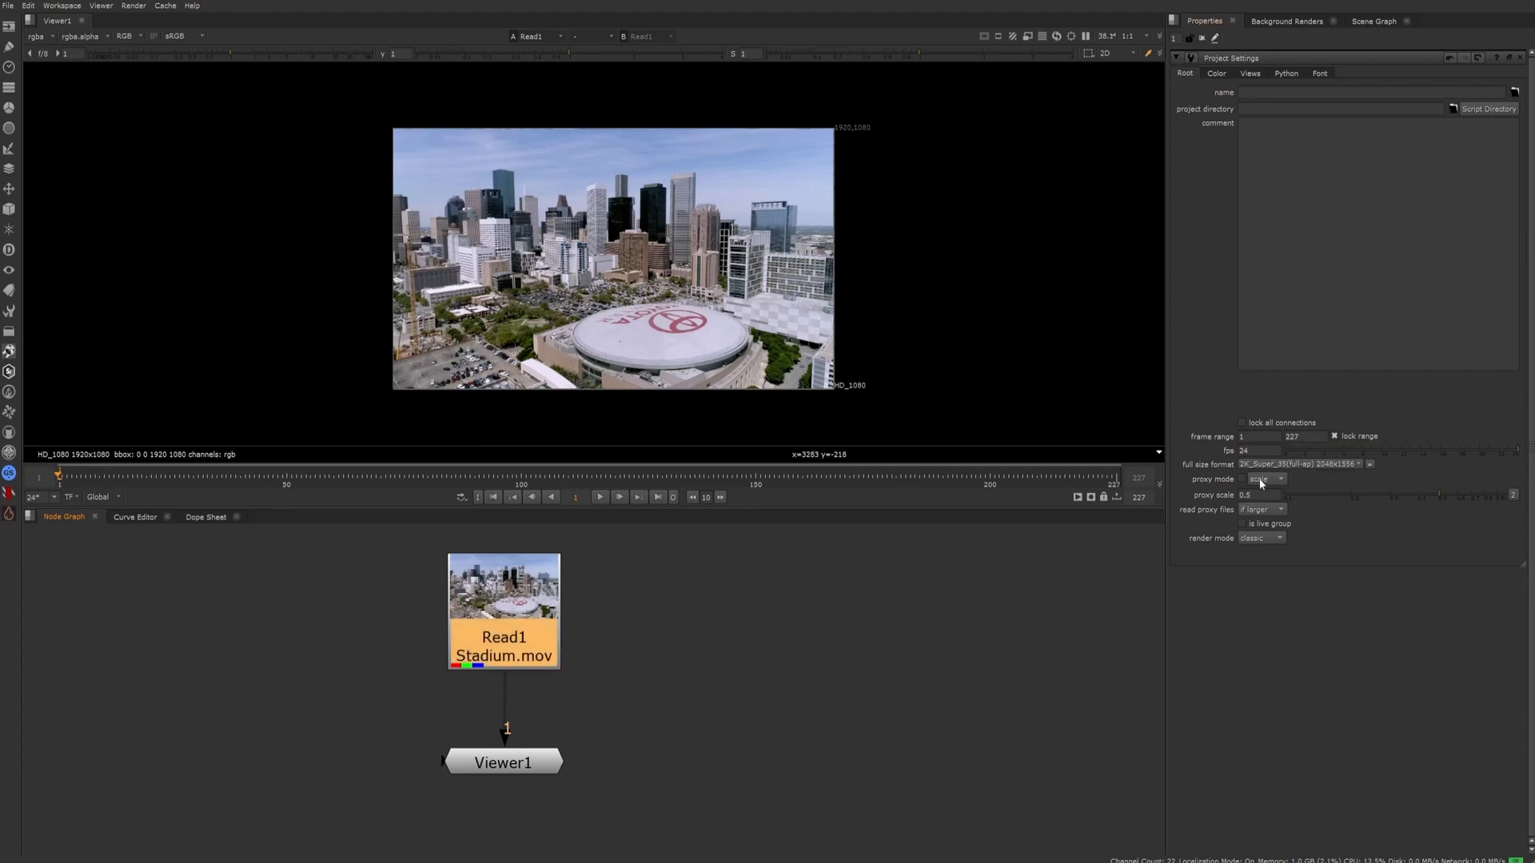
double_click(1307, 437)
click(1287, 436)
drag(1308, 438, 1285, 436)
text(100)
key(Return)
click(1081, 560)
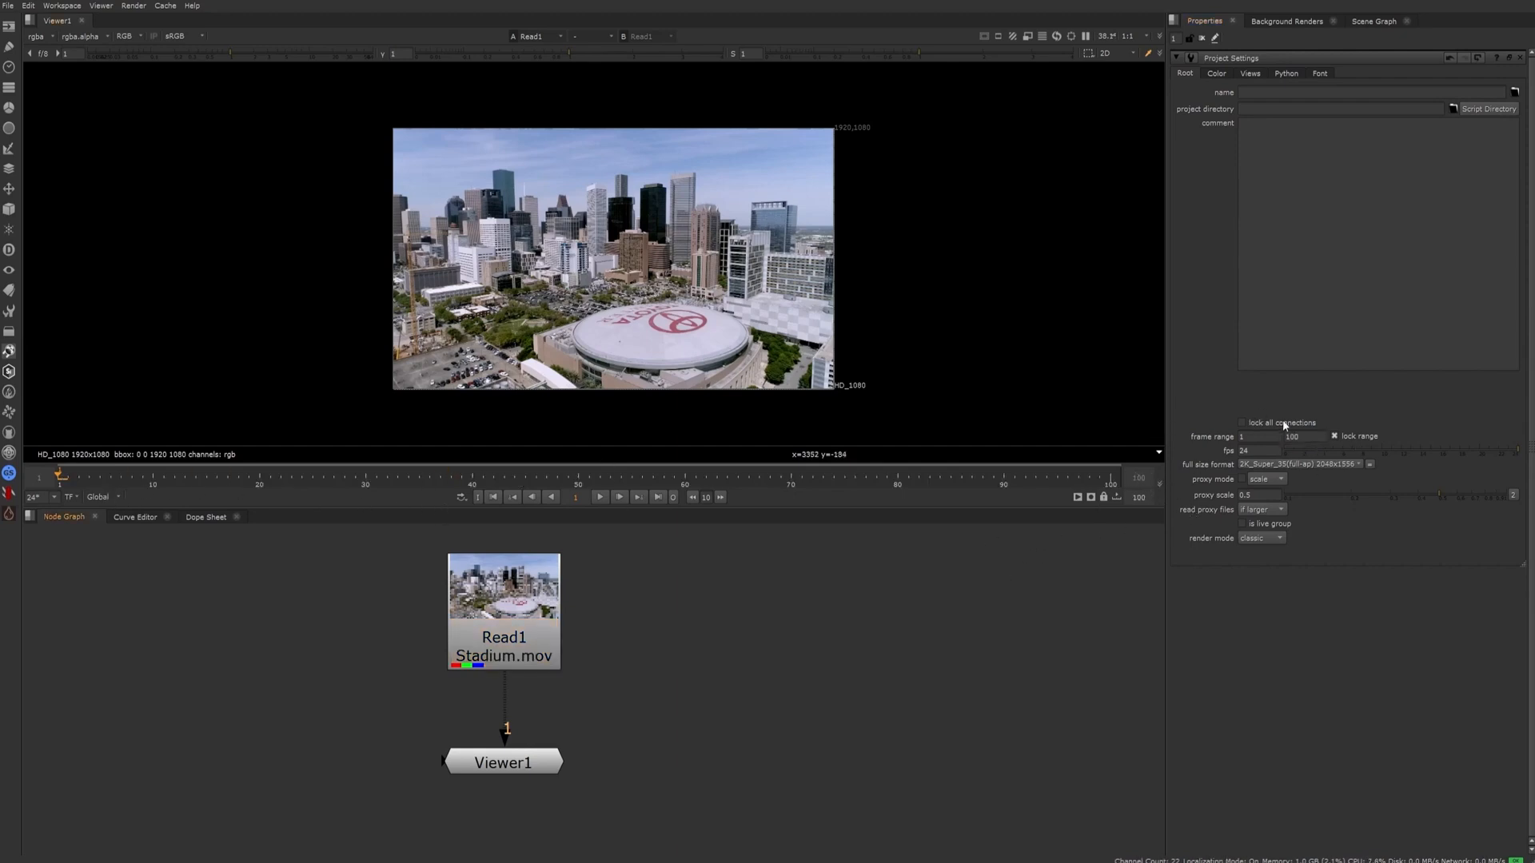
Check the footage's frame range in Read1's properties and set the last frame of the project's frame range to 227
double_click(1305, 435)
double_click(504, 608)
click(937, 702)
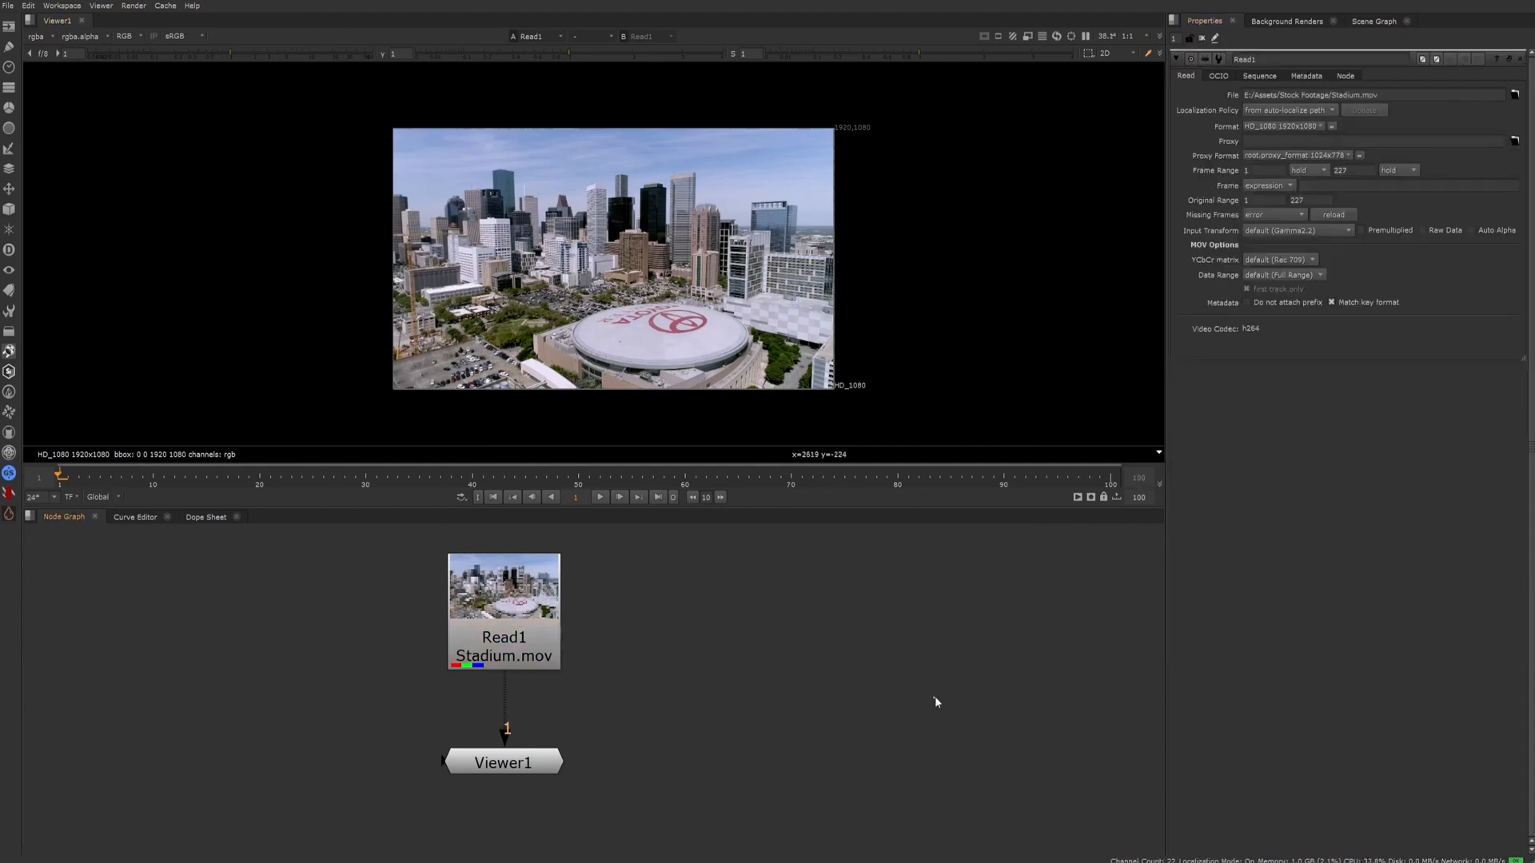
key(s)
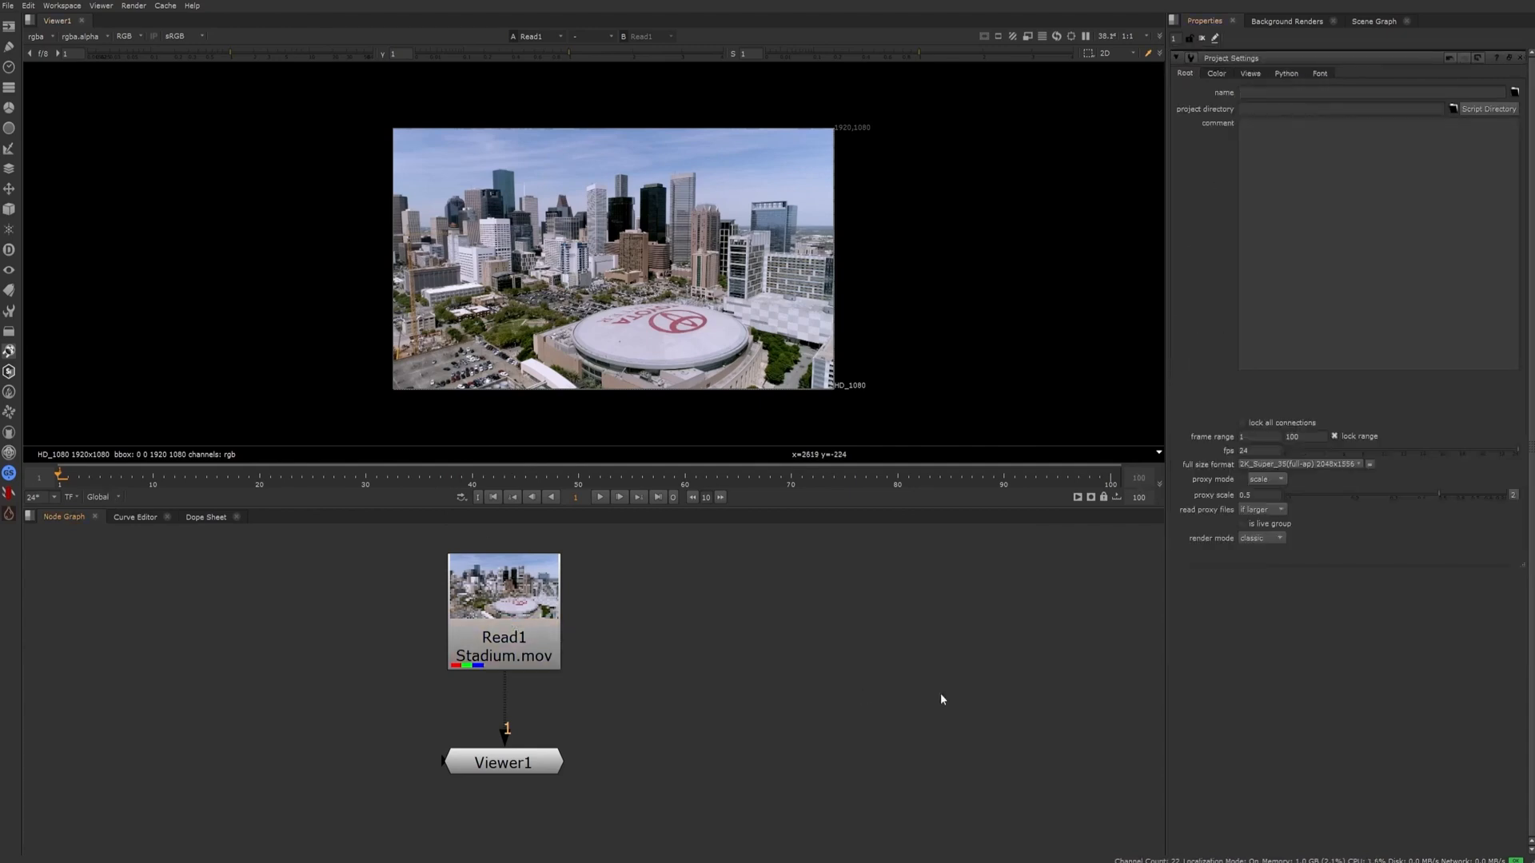
double_click(1303, 435)
text(227)
click(933, 686)
Check the footage format in Read1's properties and set the project's full size format to HD_1080 1920x1080
double_click(503, 636)
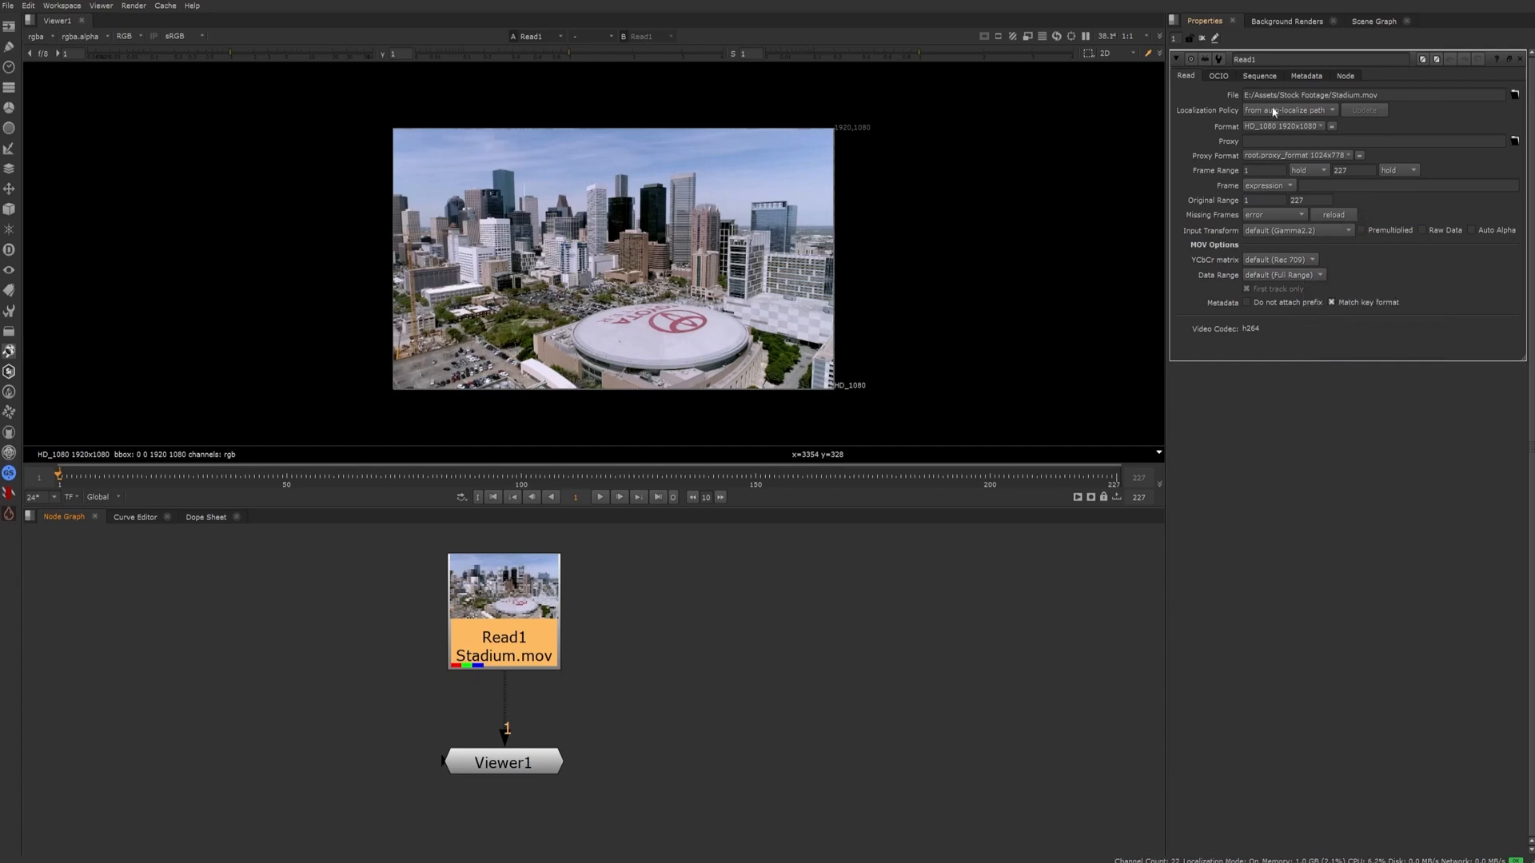
click(909, 685)
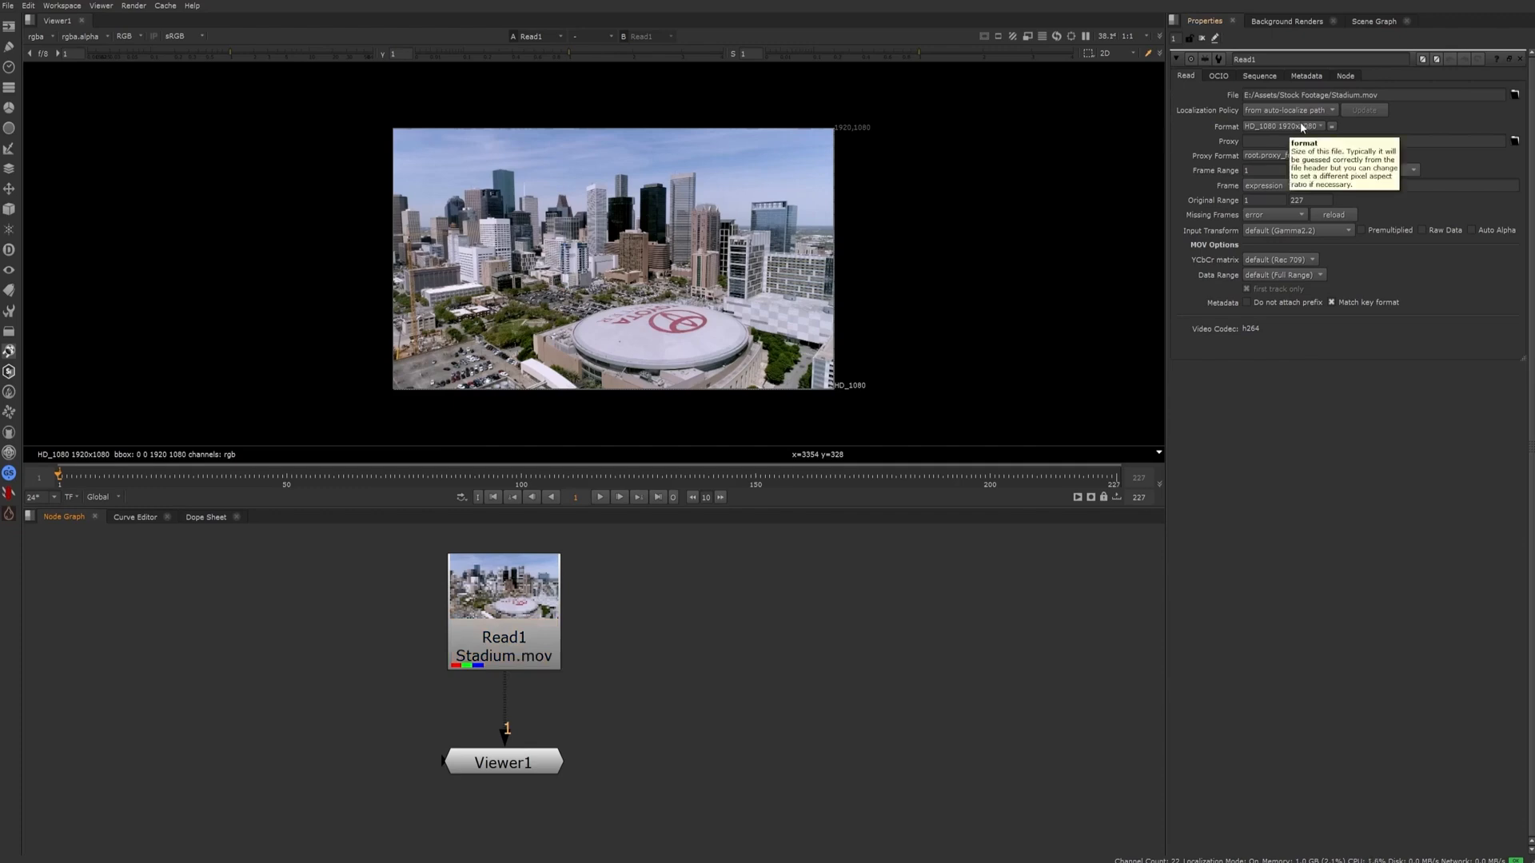
key(s)
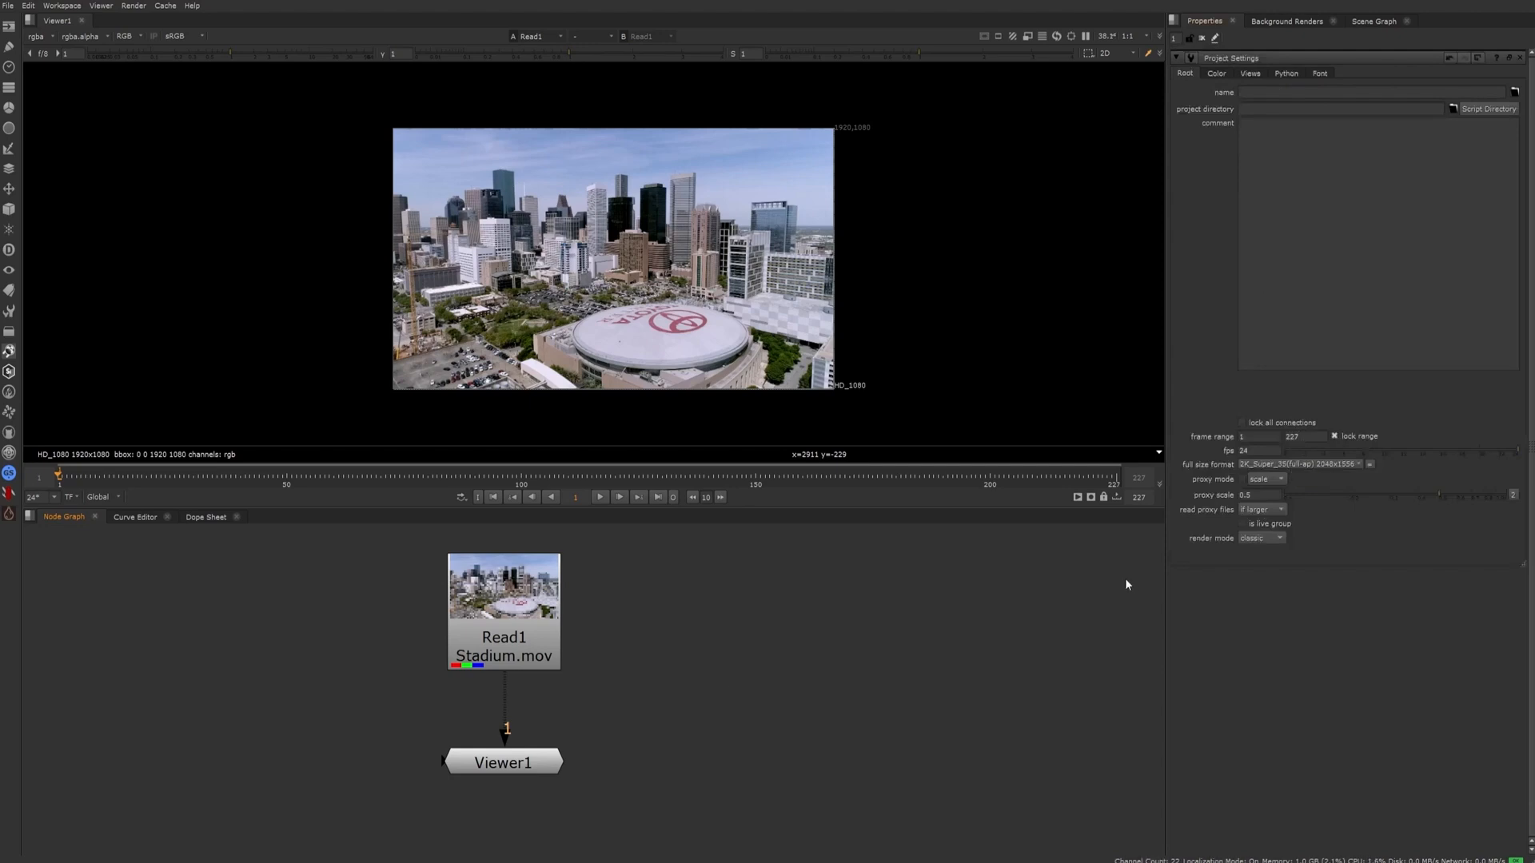
click(1315, 471)
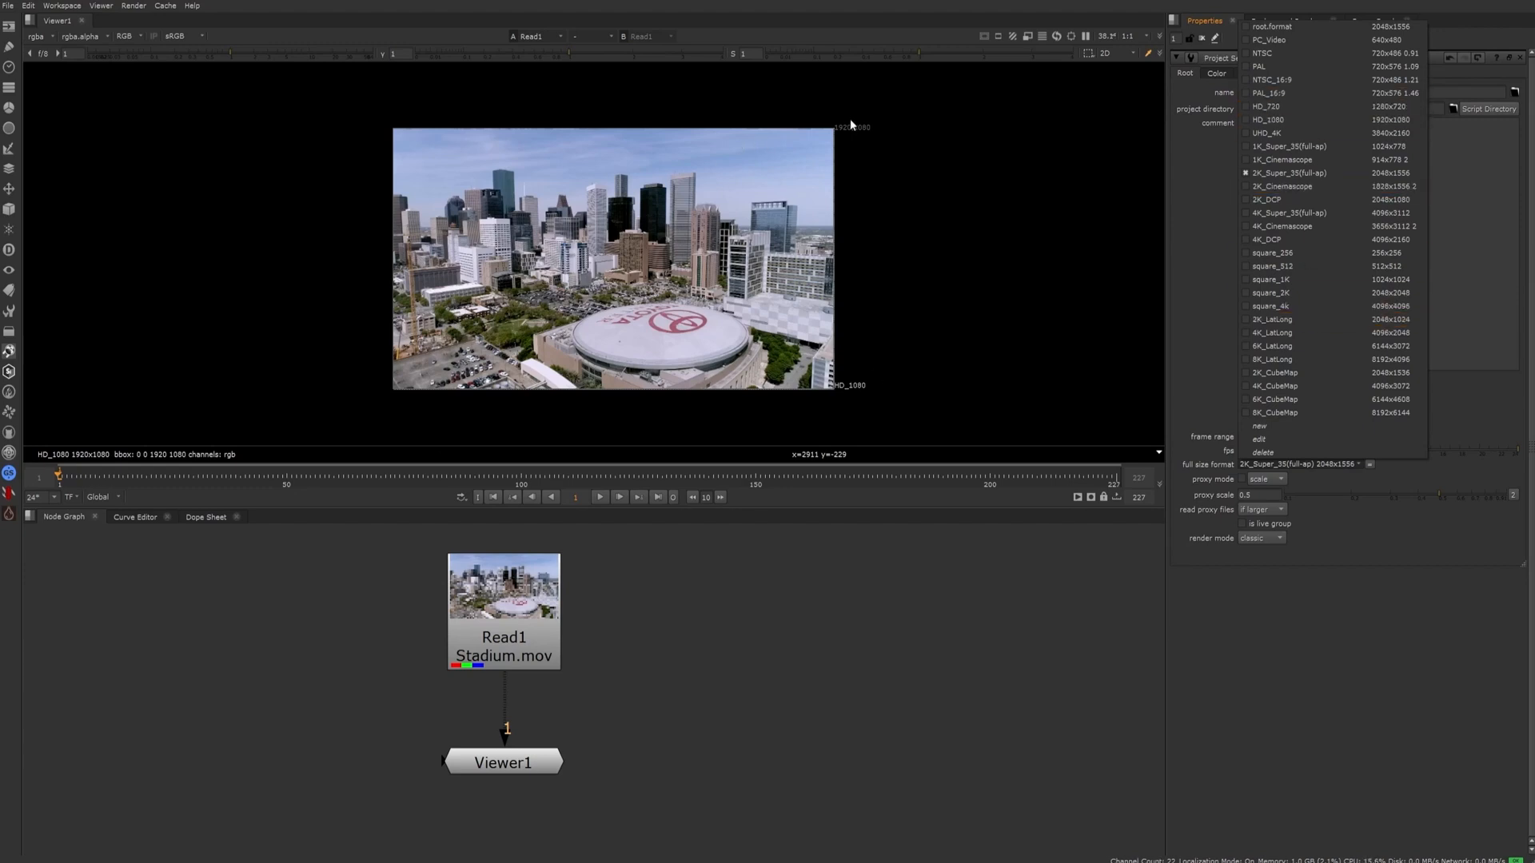
click(1319, 122)
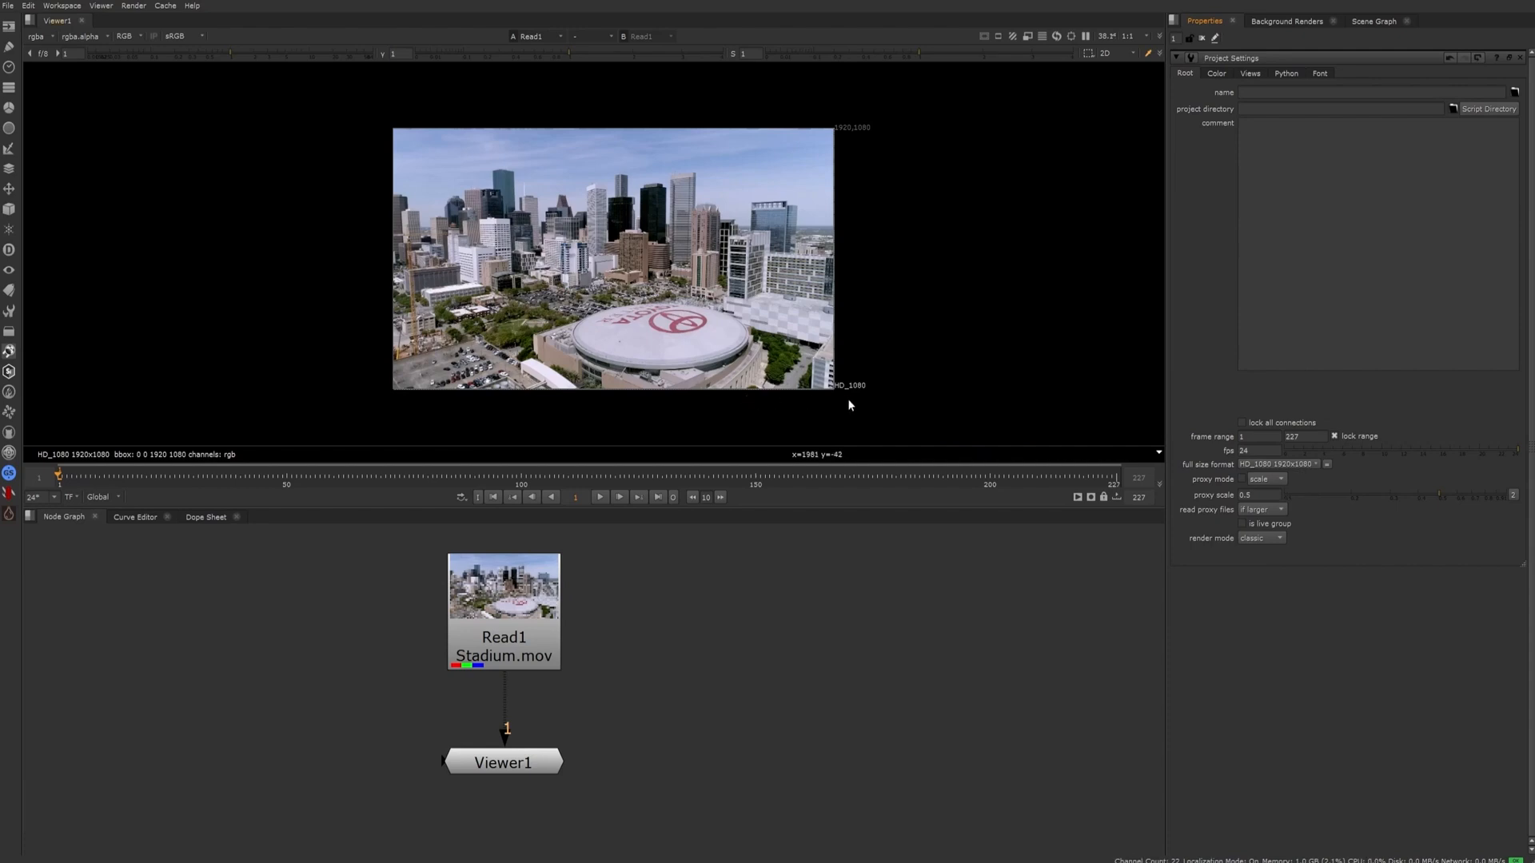
Switch the project's full size format to 2K_DCP 2048x1080 and back to HD_1080 1920x1080
click(1282, 467)
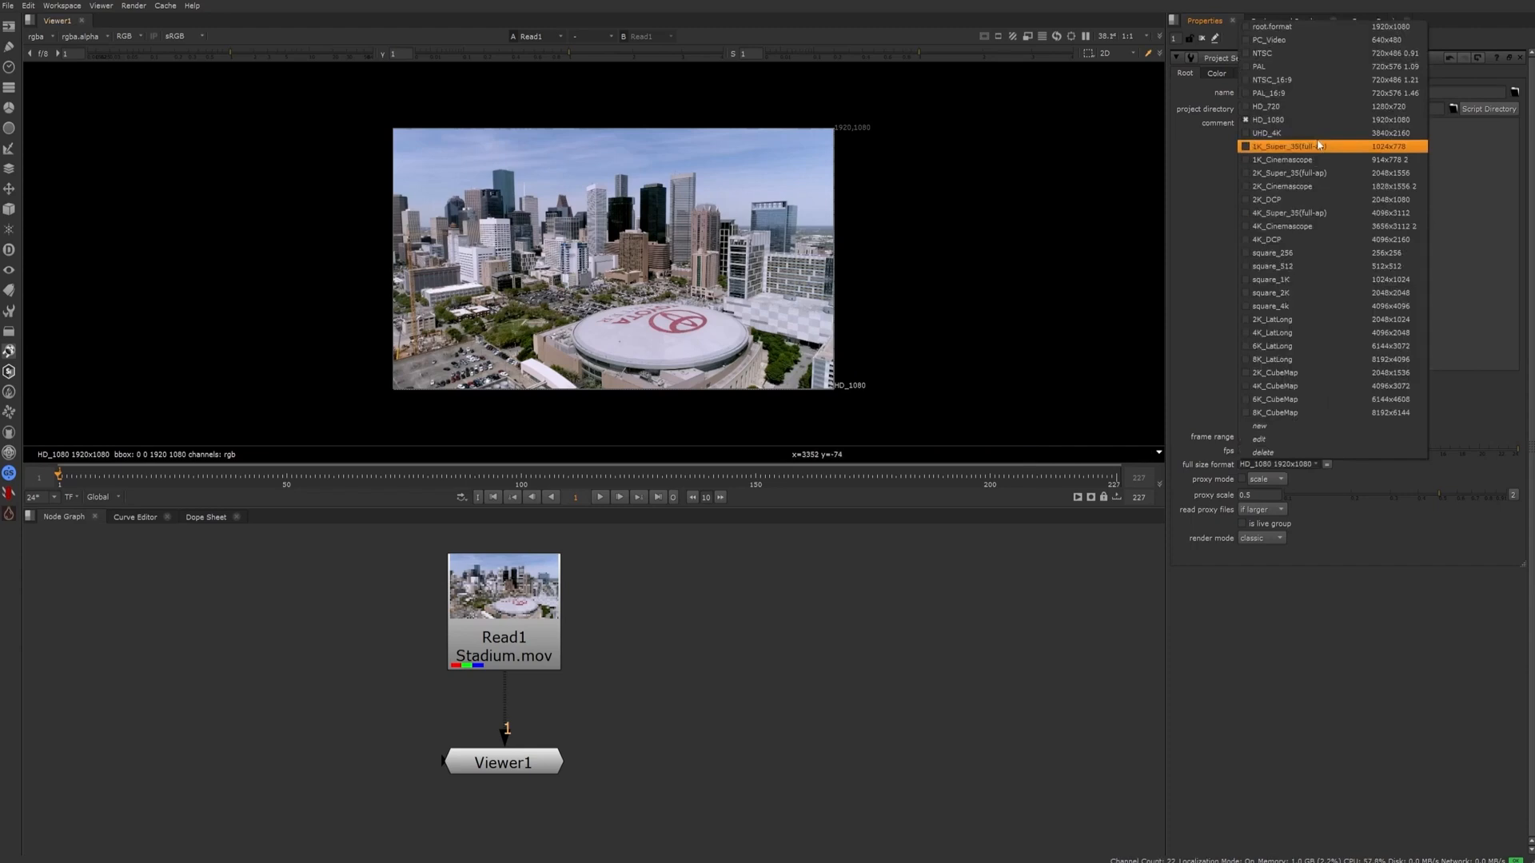
click(1277, 201)
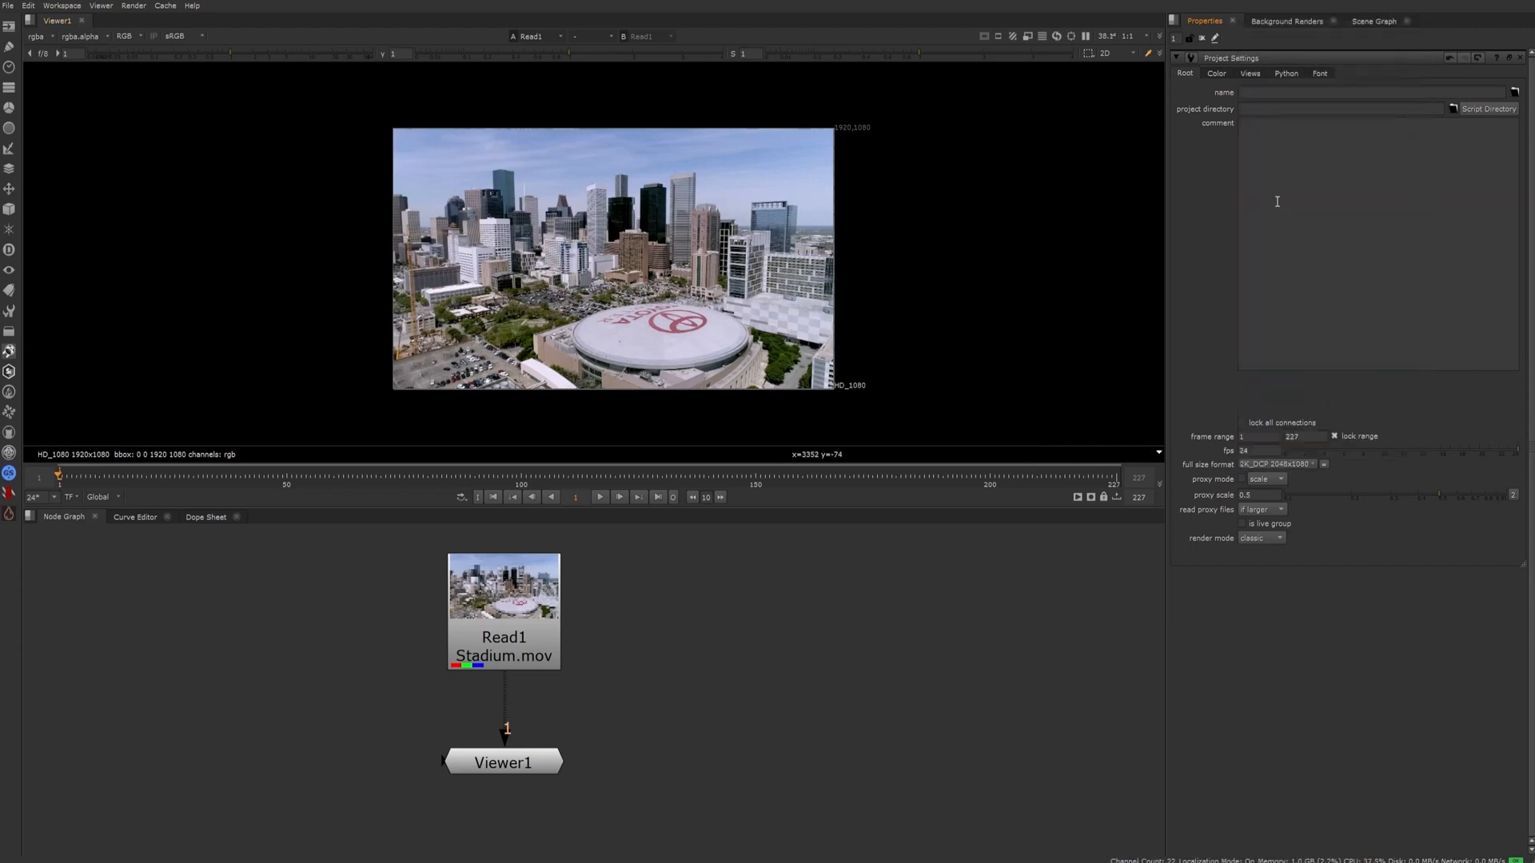
click(1266, 464)
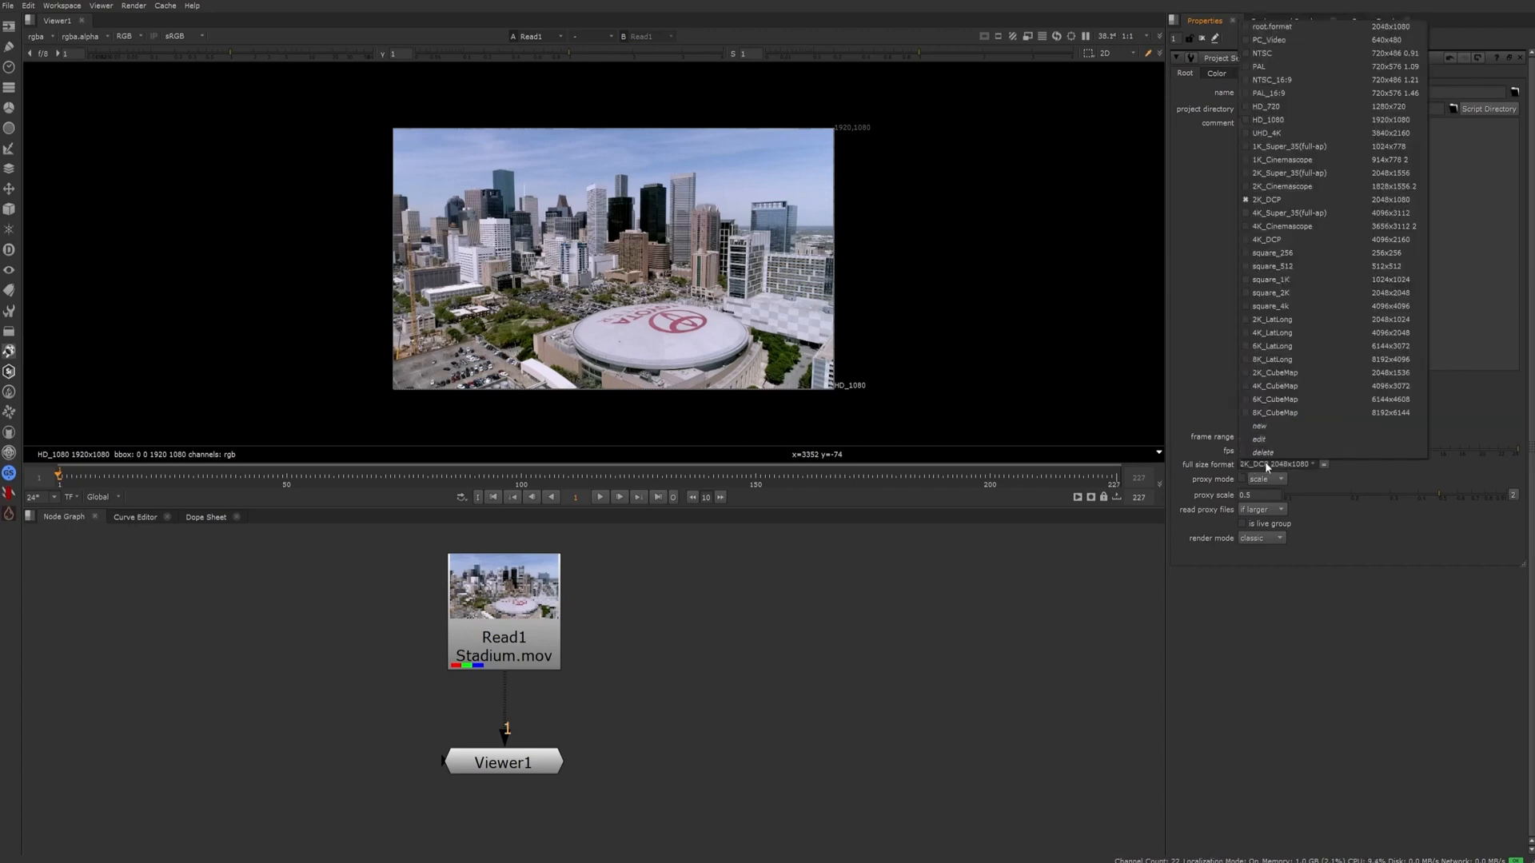
click(1296, 120)
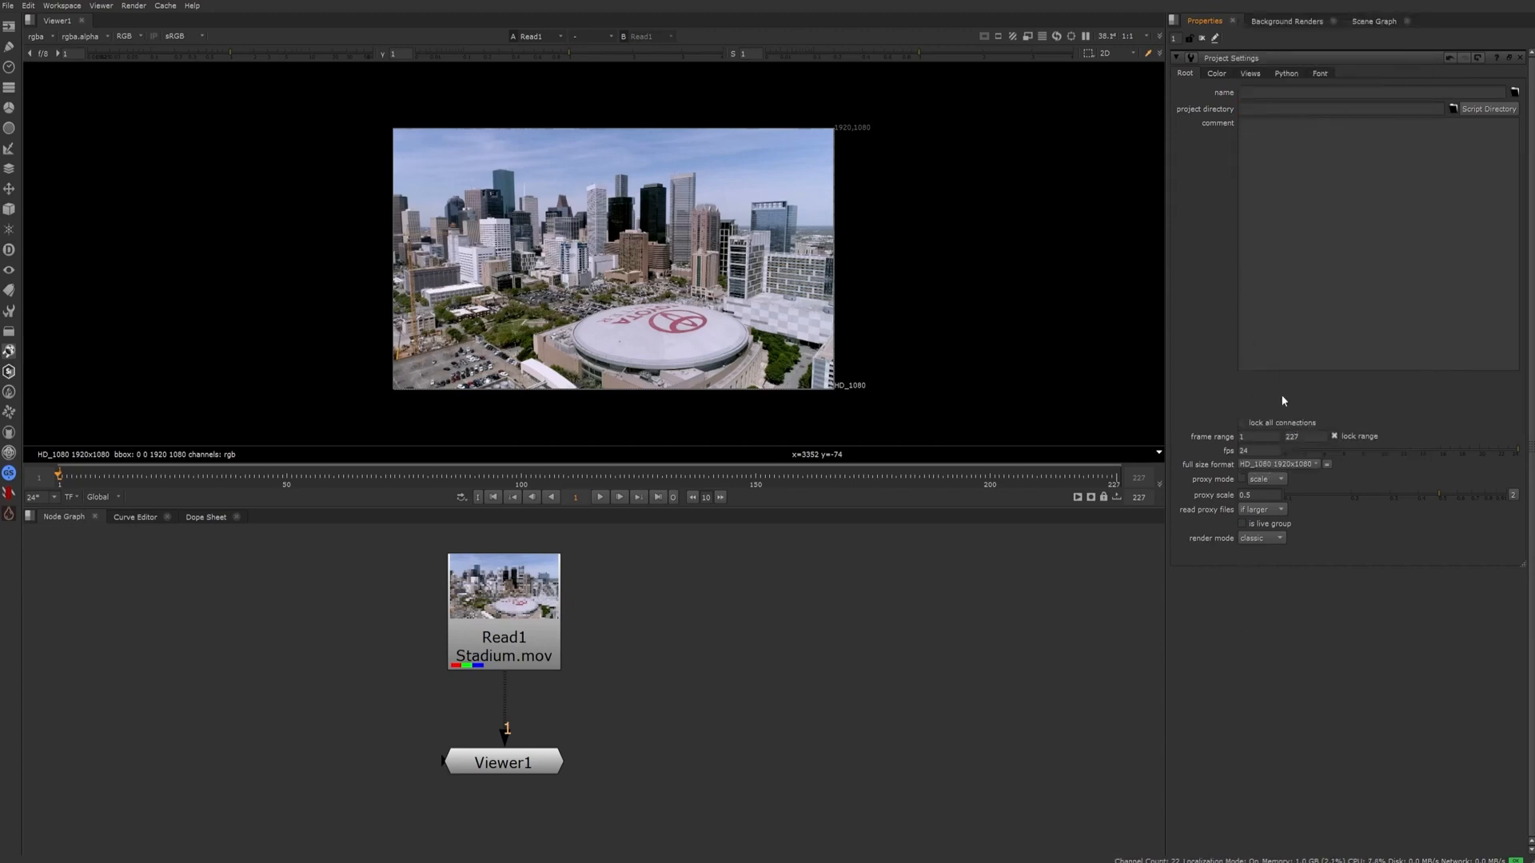